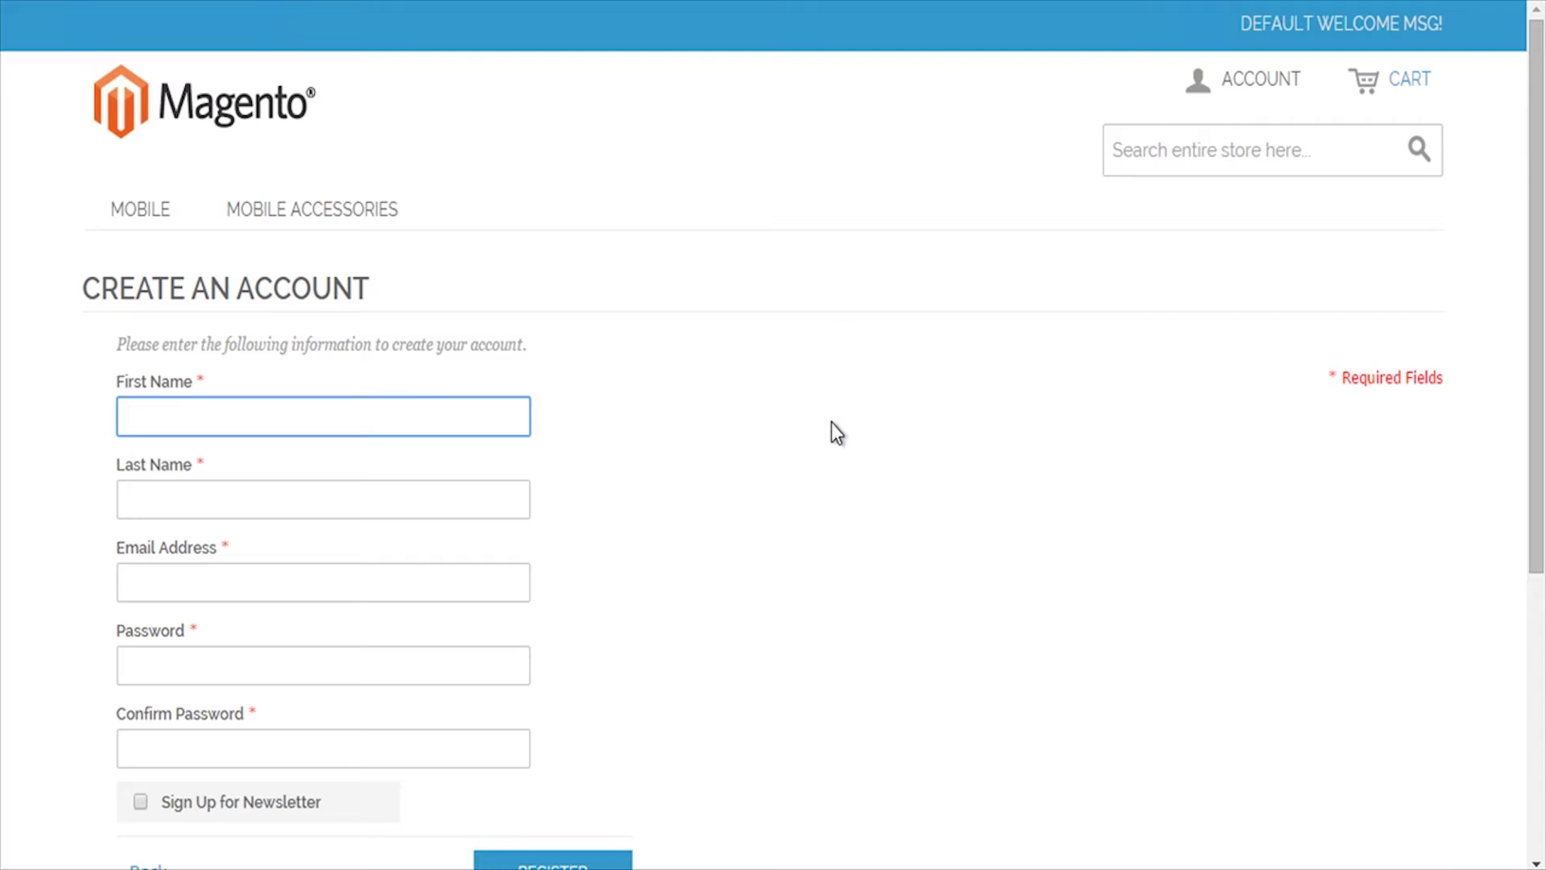
Fill in the customer's first name, last name, e-mail address, password and password confirmation.
click(395, 418)
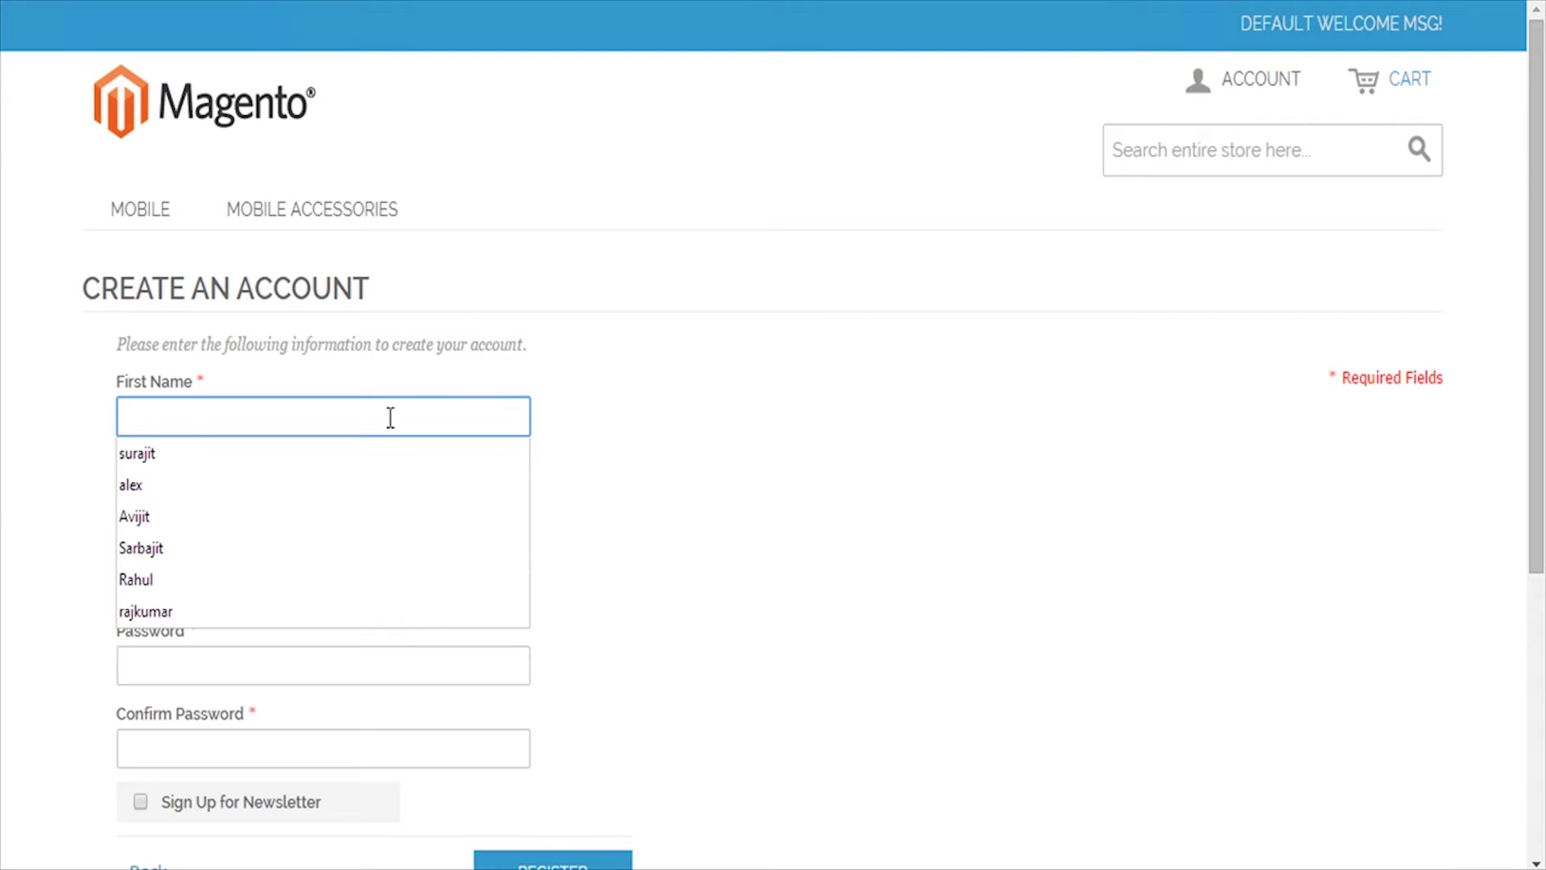
click(278, 493)
click(234, 593)
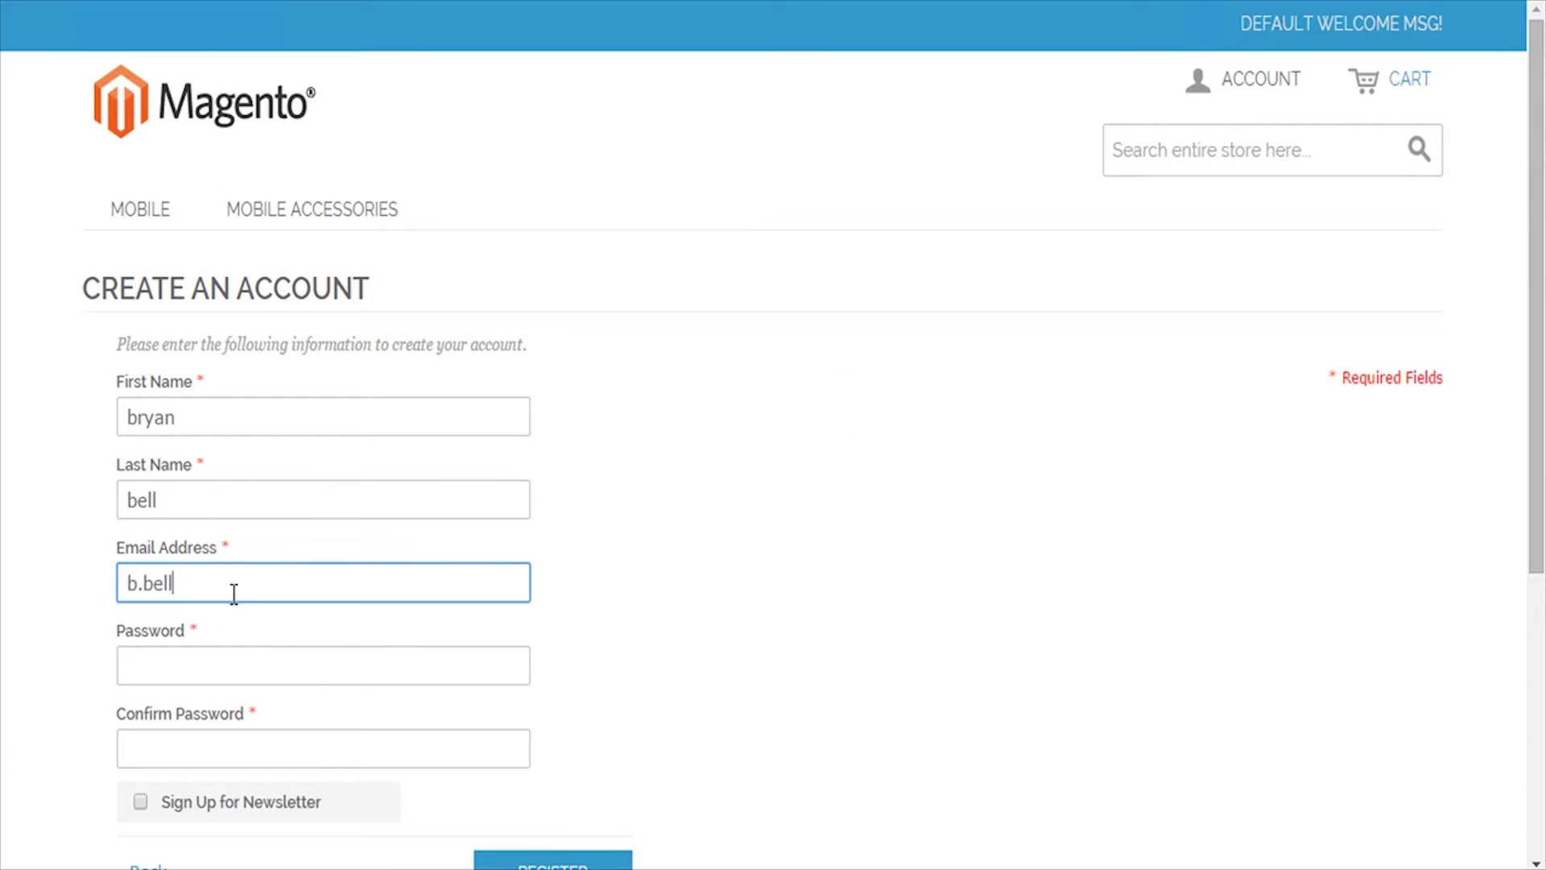
click(207, 666)
click(196, 745)
Submit the registration and go to the new customer's Address Book.
scroll(520, 495, down, 5)
click(521, 504)
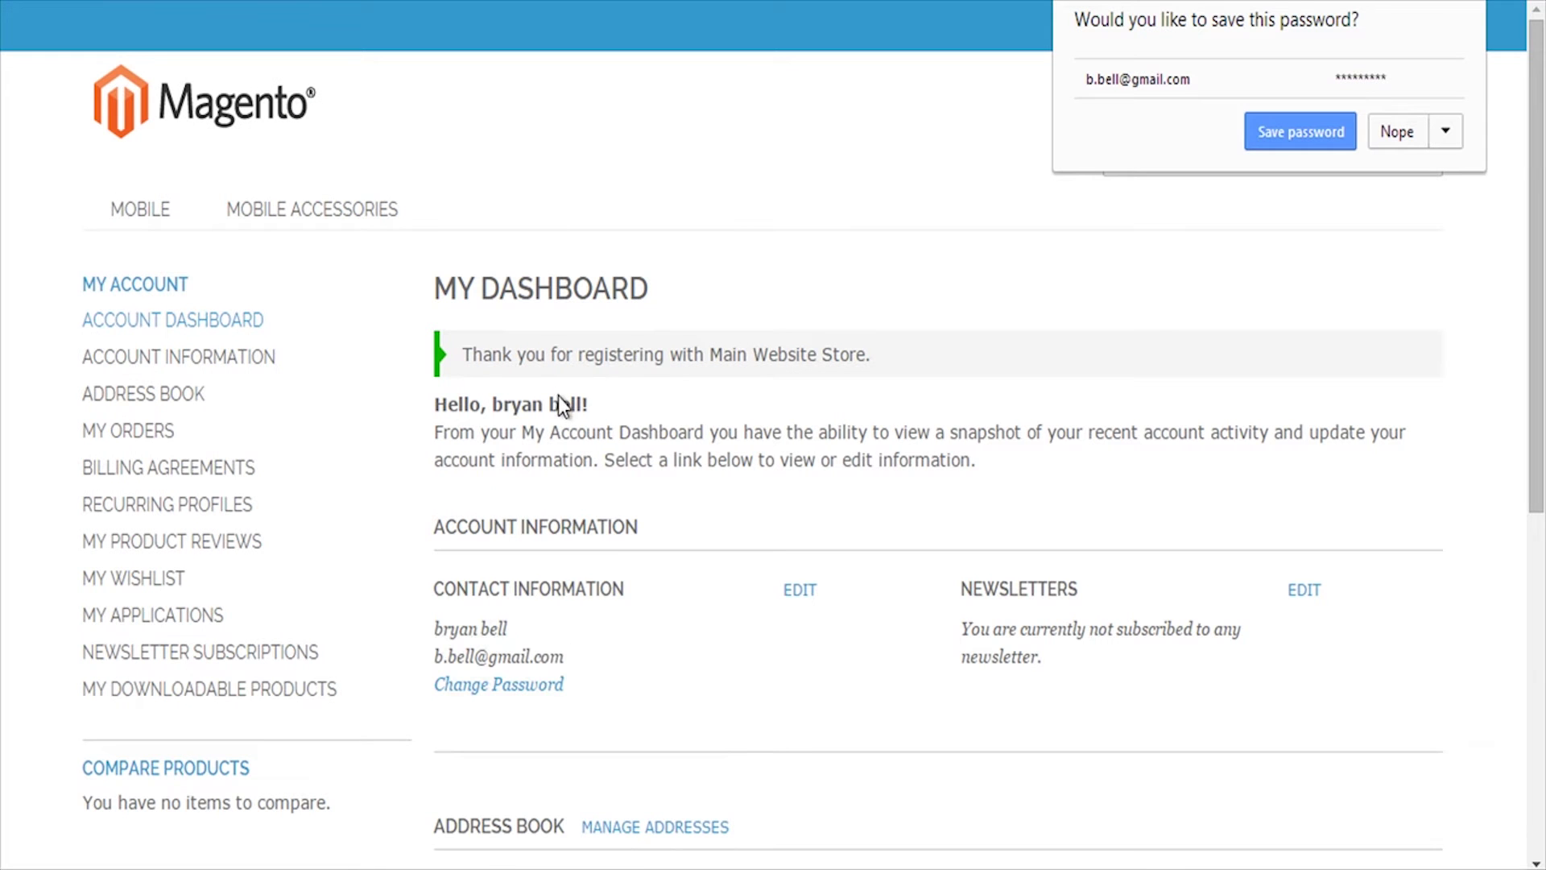
click(152, 395)
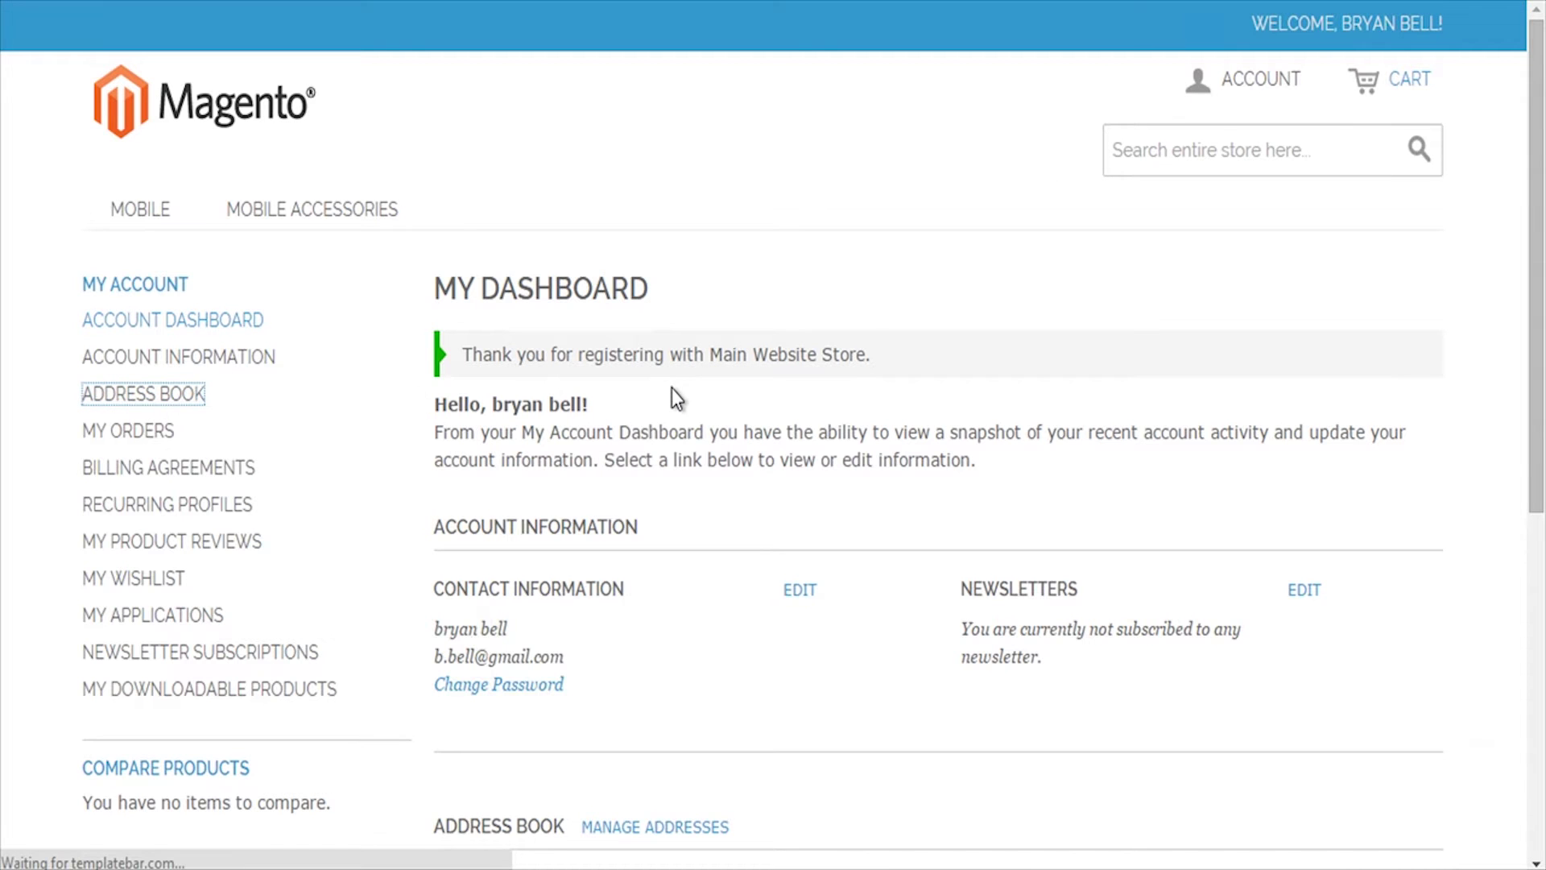
Enter company 'bell labs', the customer's telephone number and both street address lines.
scroll(614, 494, down, 3)
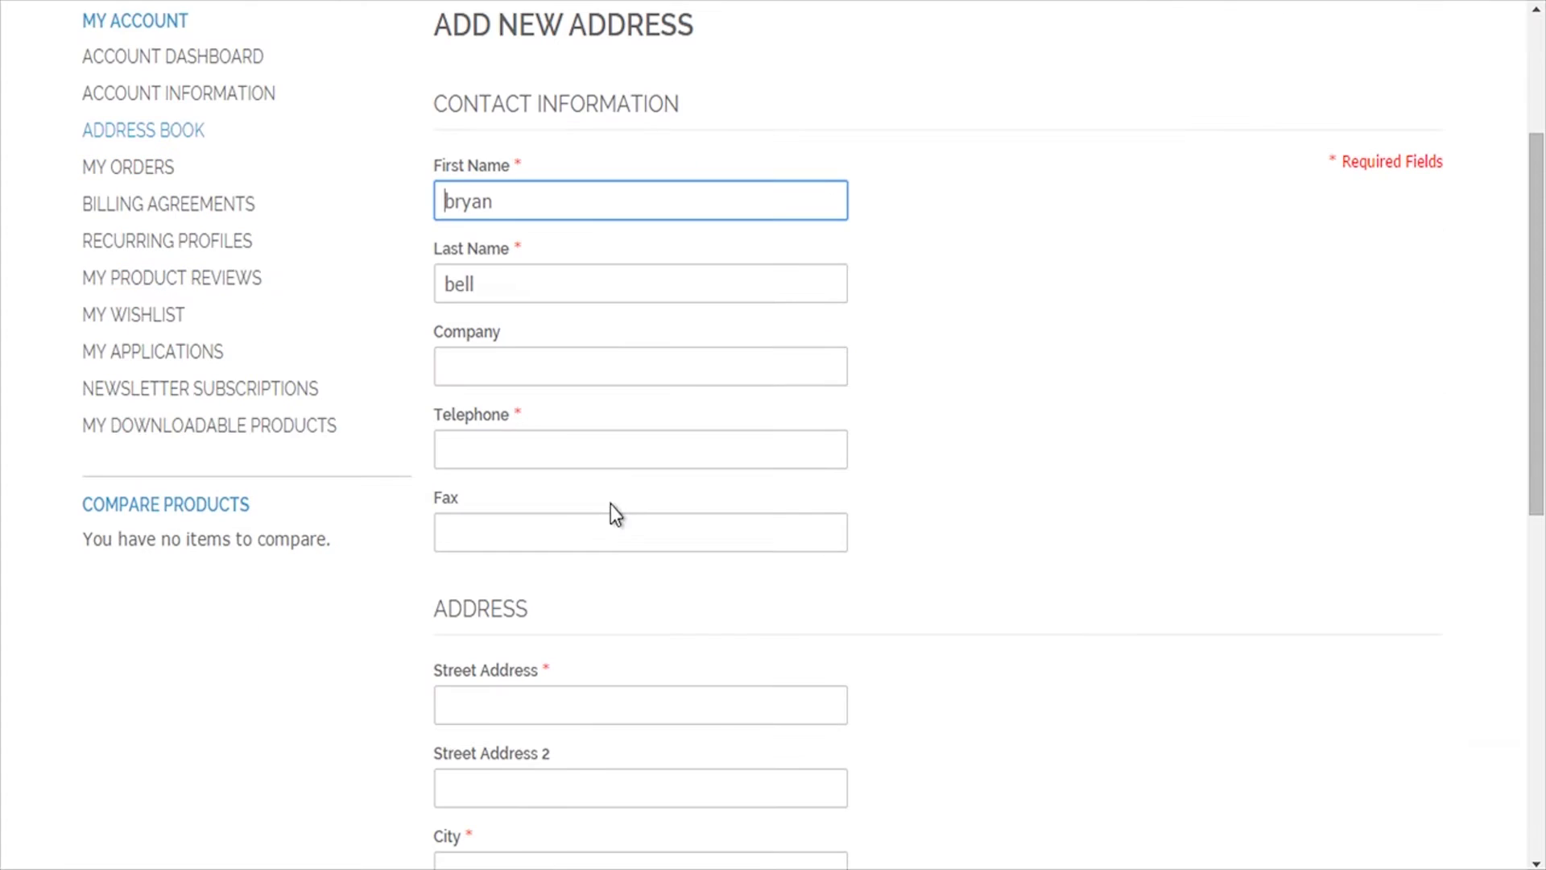
click(536, 368)
text(bell labs)
click(502, 465)
scroll(511, 453, down, 3)
click(521, 433)
text(santa monica blvd)
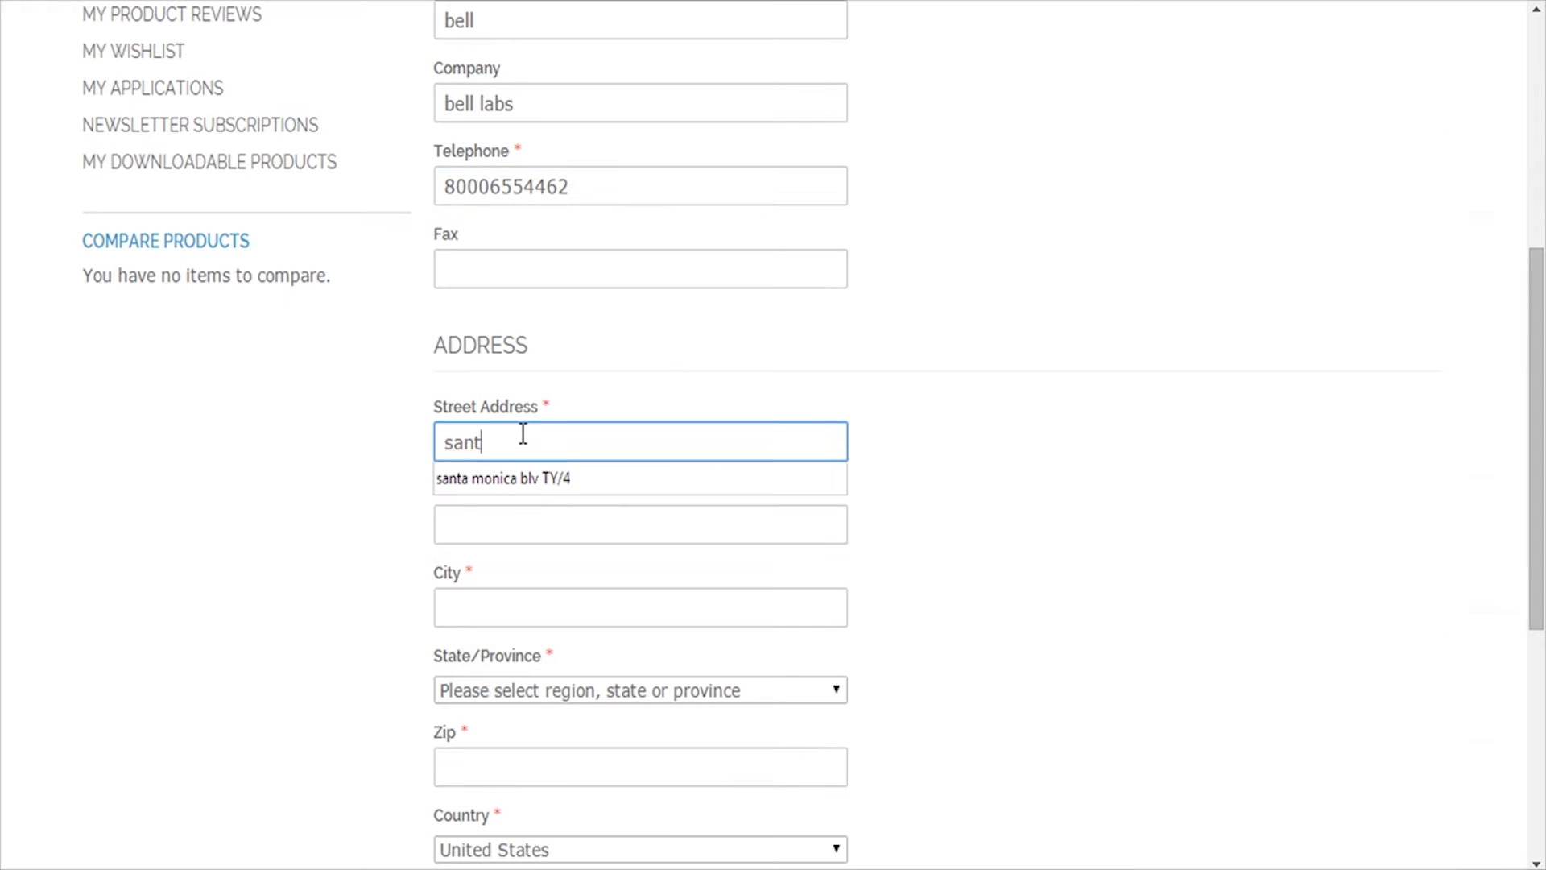
click(522, 522)
text(block 4)
Fill in the customer's city, state and zip code from the suggestions and lists.
click(499, 611)
text(los)
key(Down)
key(Return)
scroll(524, 596, down, 2)
click(534, 563)
click(516, 310)
click(504, 631)
text(90006)
scroll(1341, 466, down, 3)
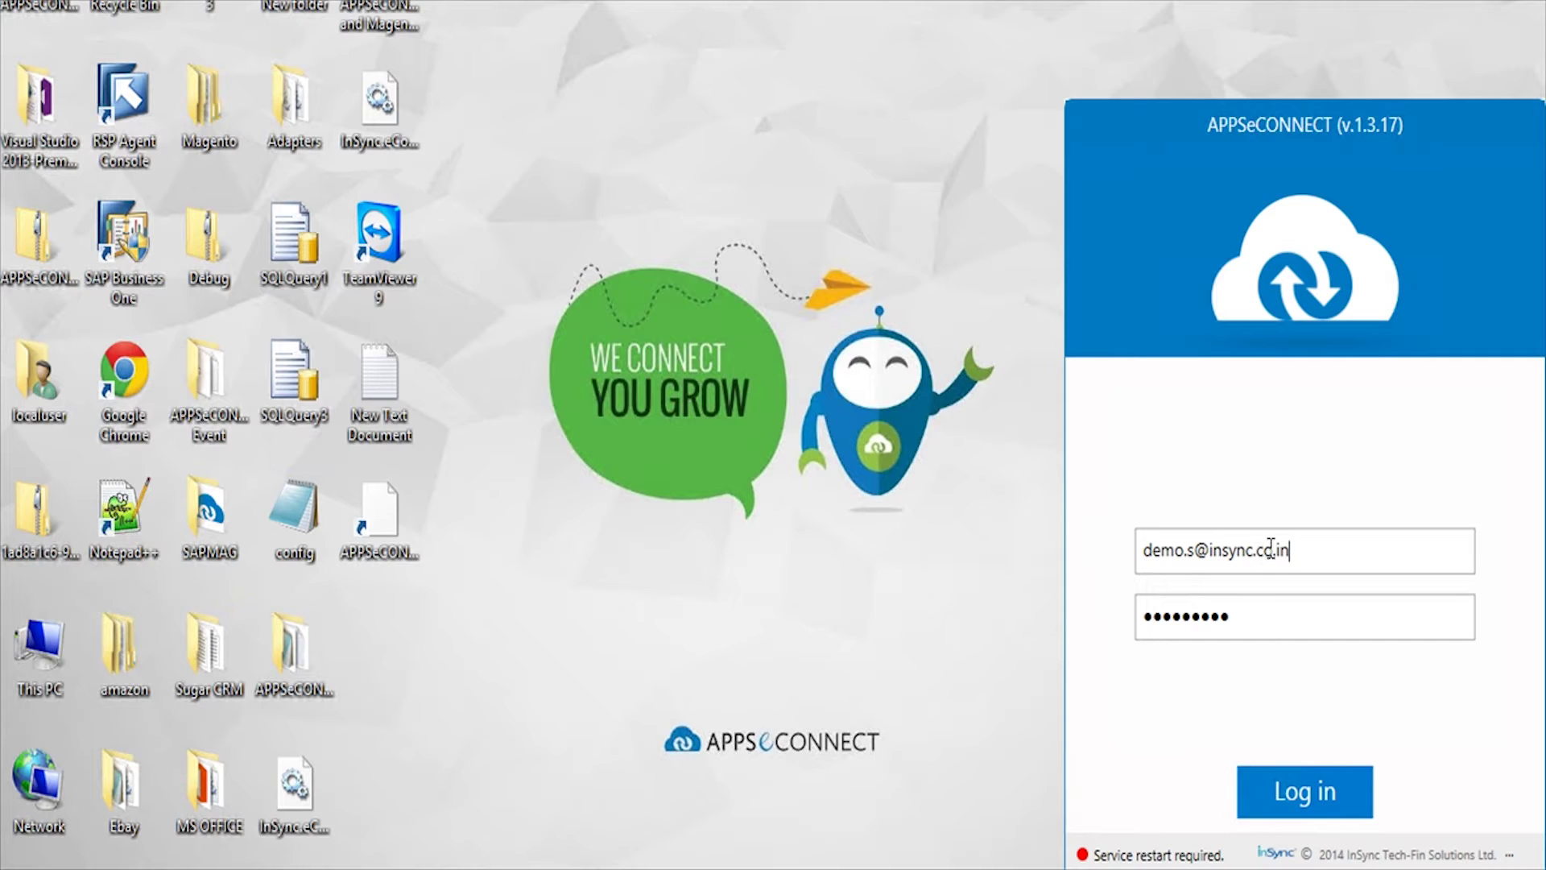
Log in to APPSeCONNECT and open the Sync Panel listing both demo connections.
click(1319, 793)
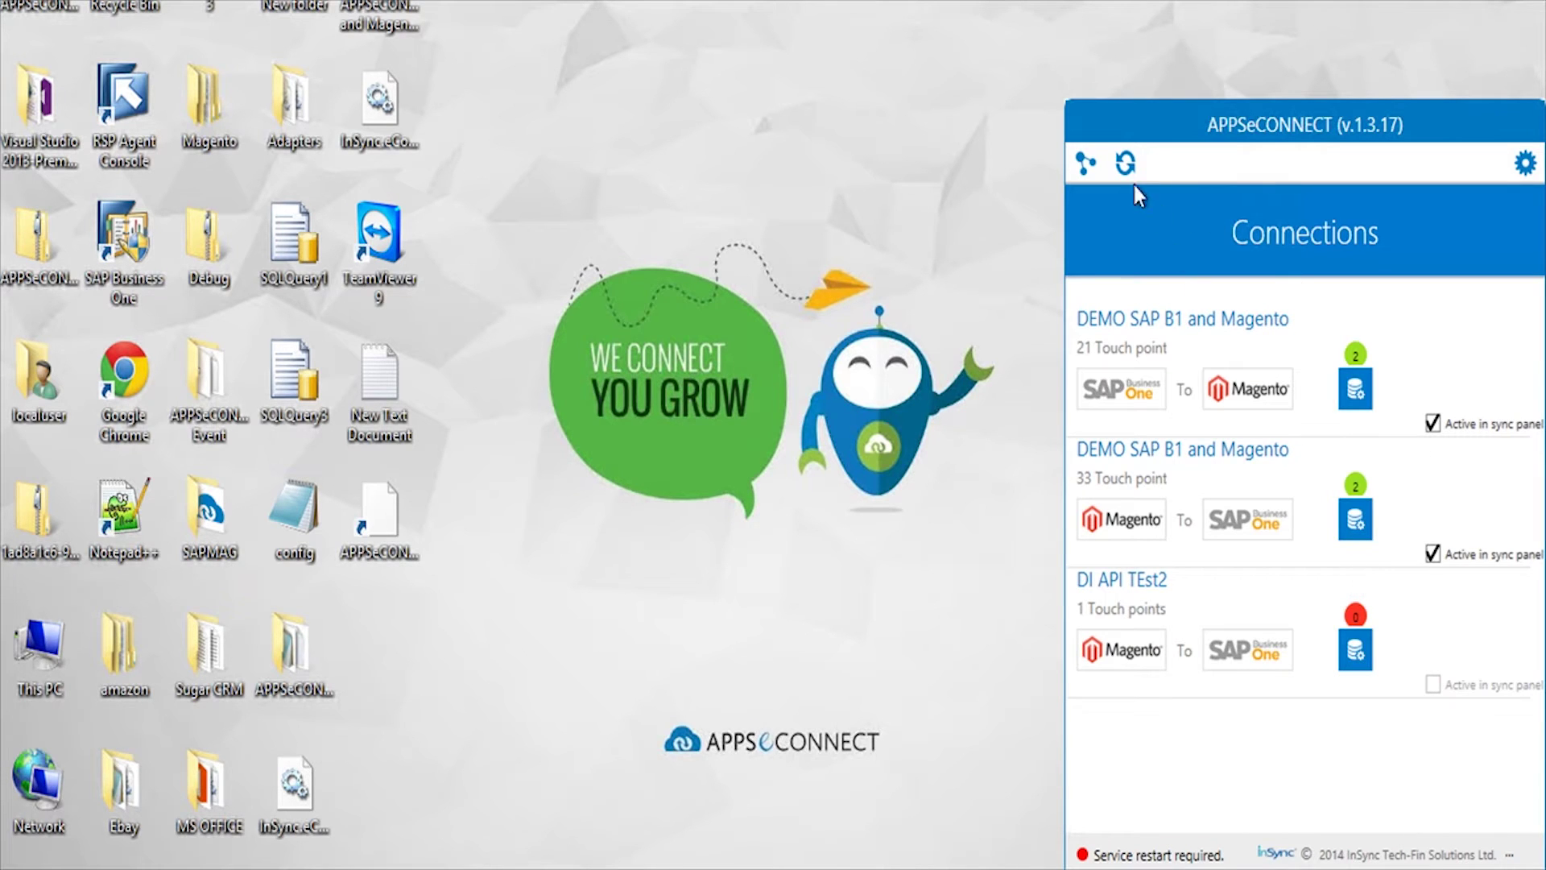
click(1125, 162)
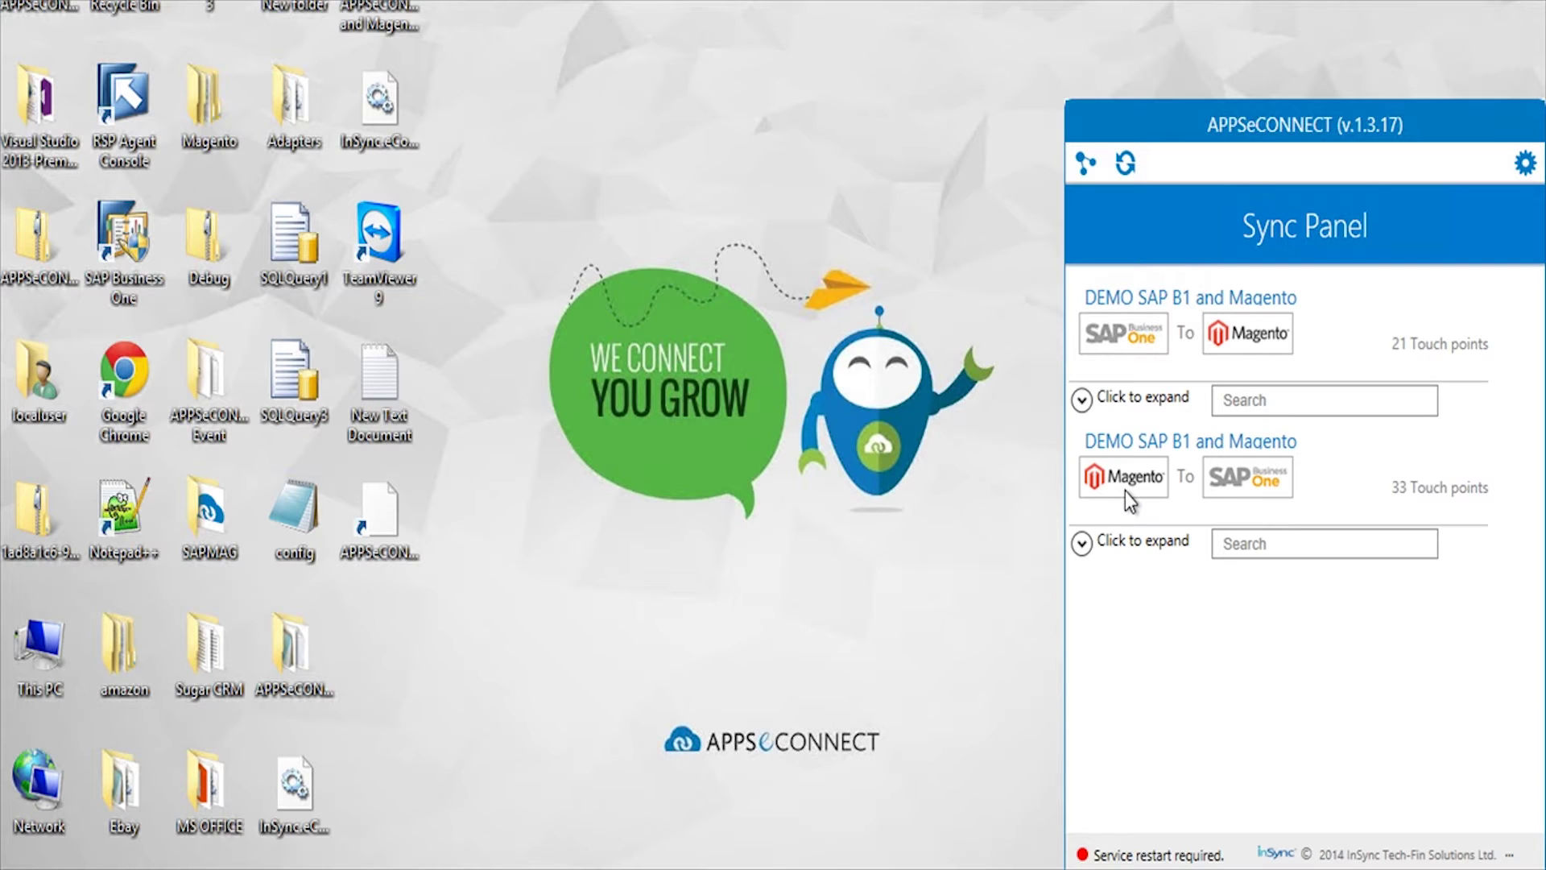
Expand the Magento-to-SAP connection's touch points, leaving the group product update on manual.
click(1081, 401)
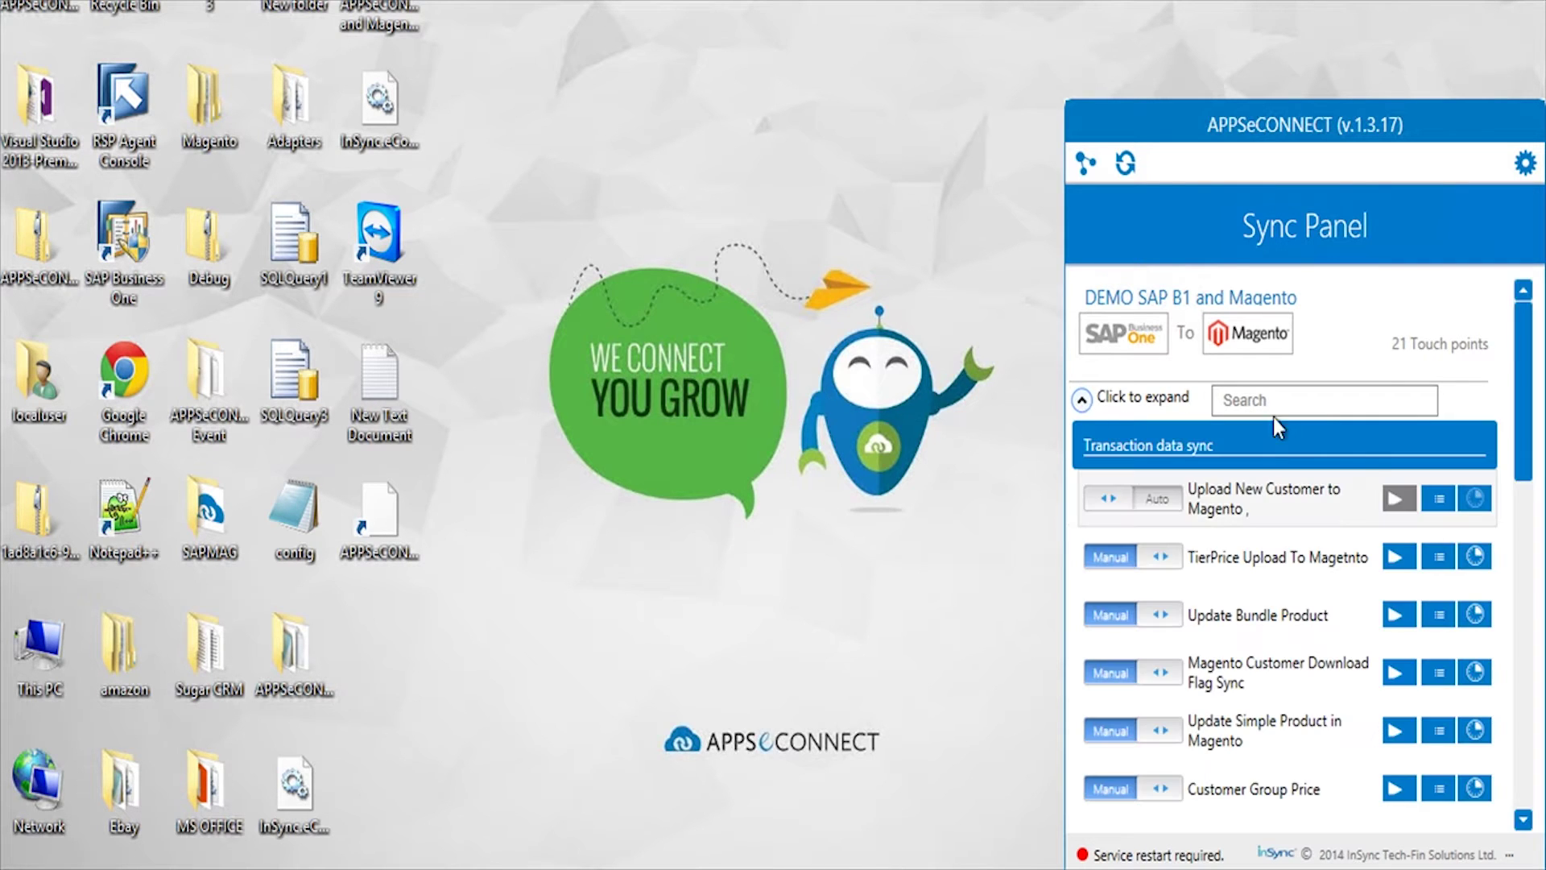
click(1080, 405)
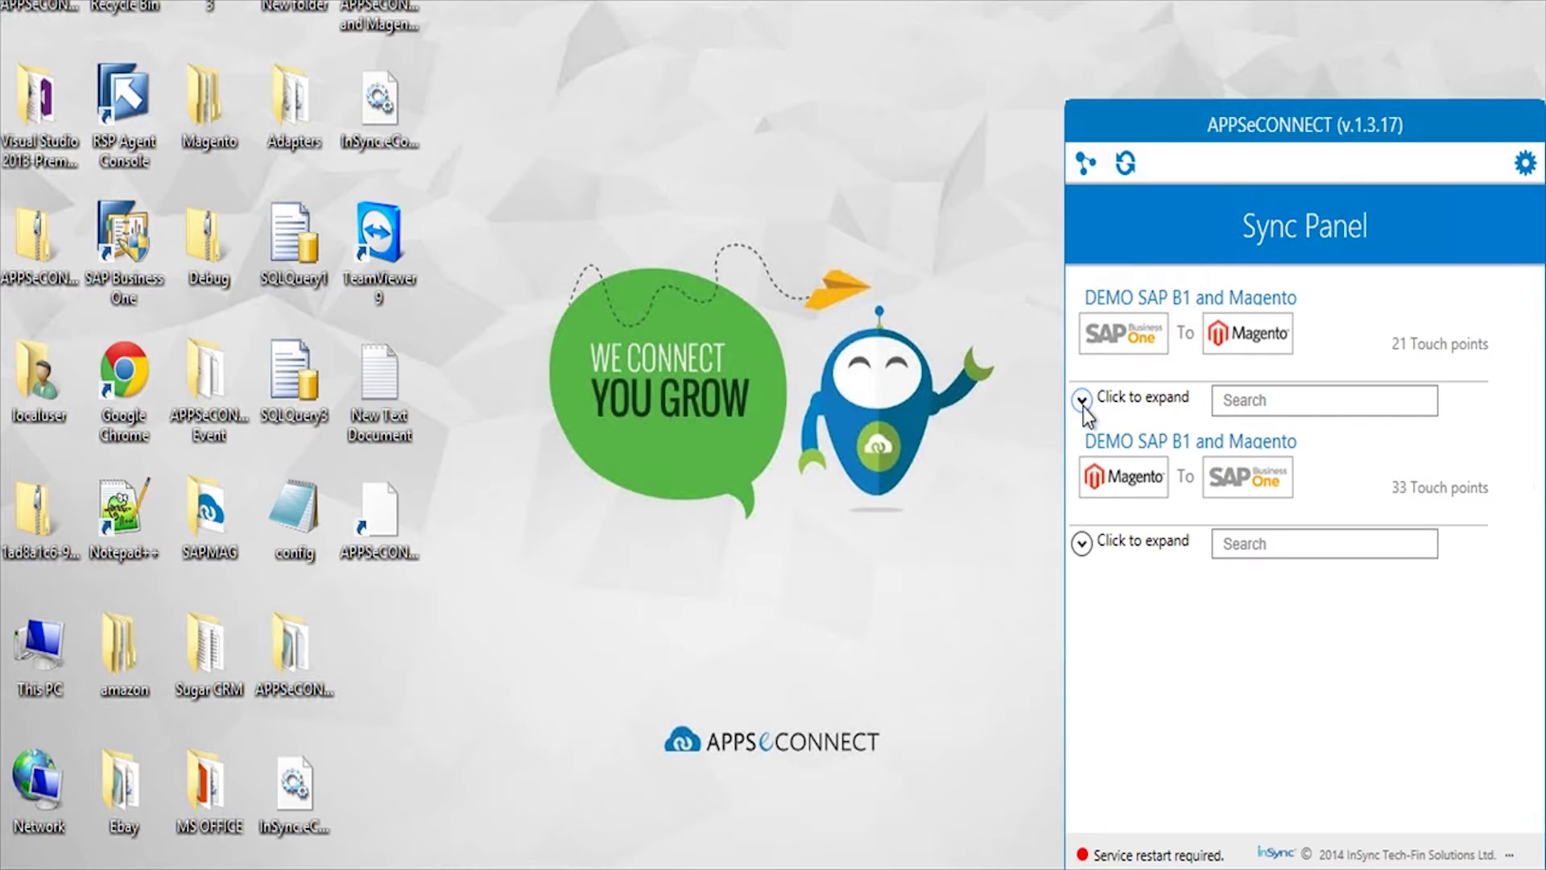
click(1082, 543)
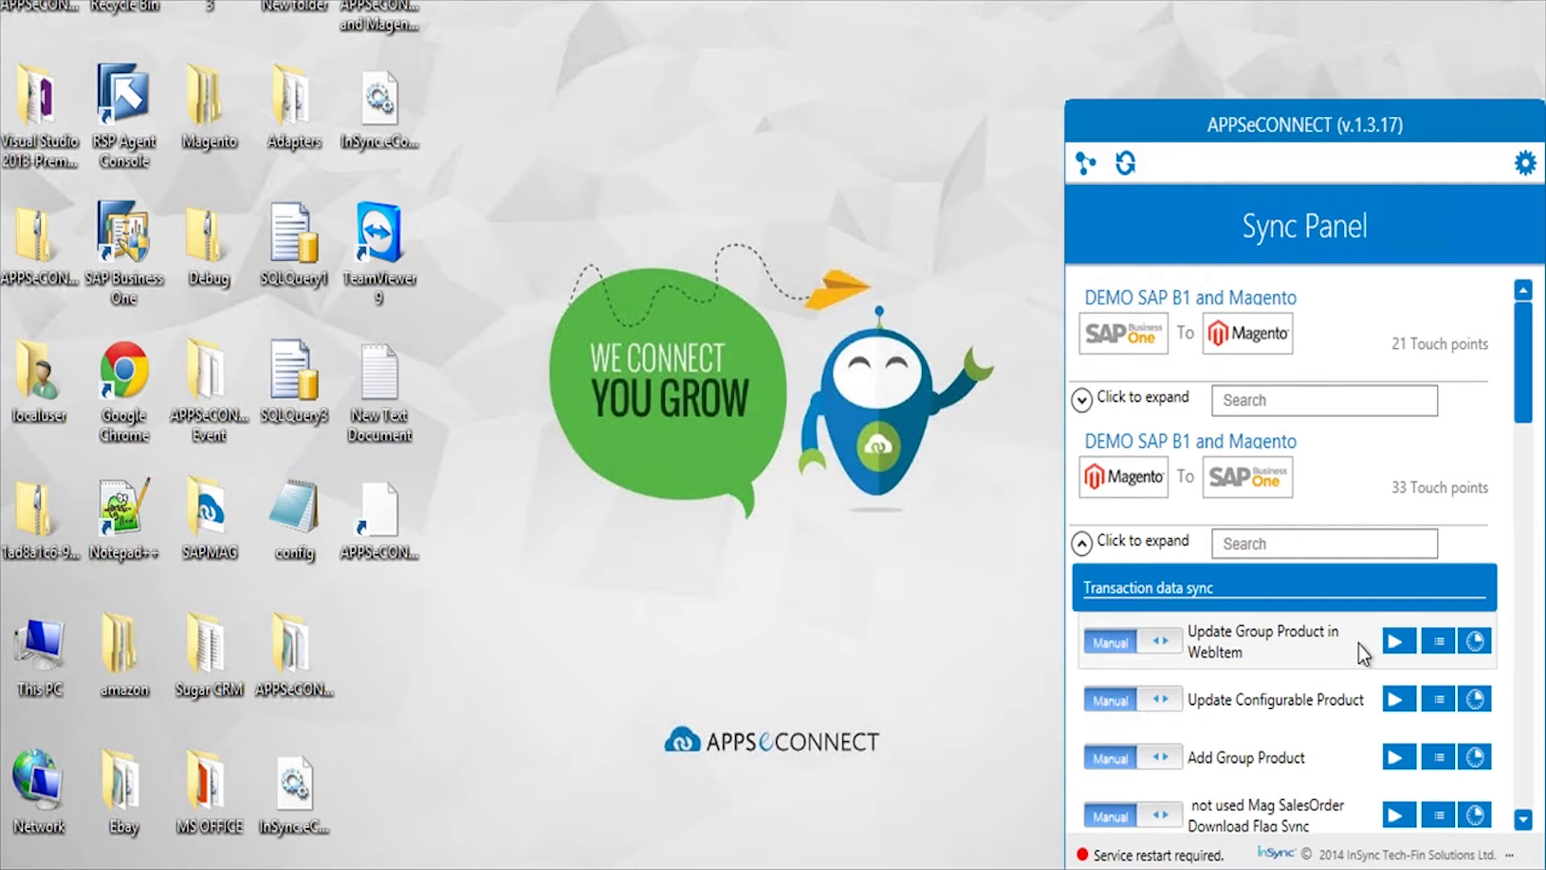
click(1113, 644)
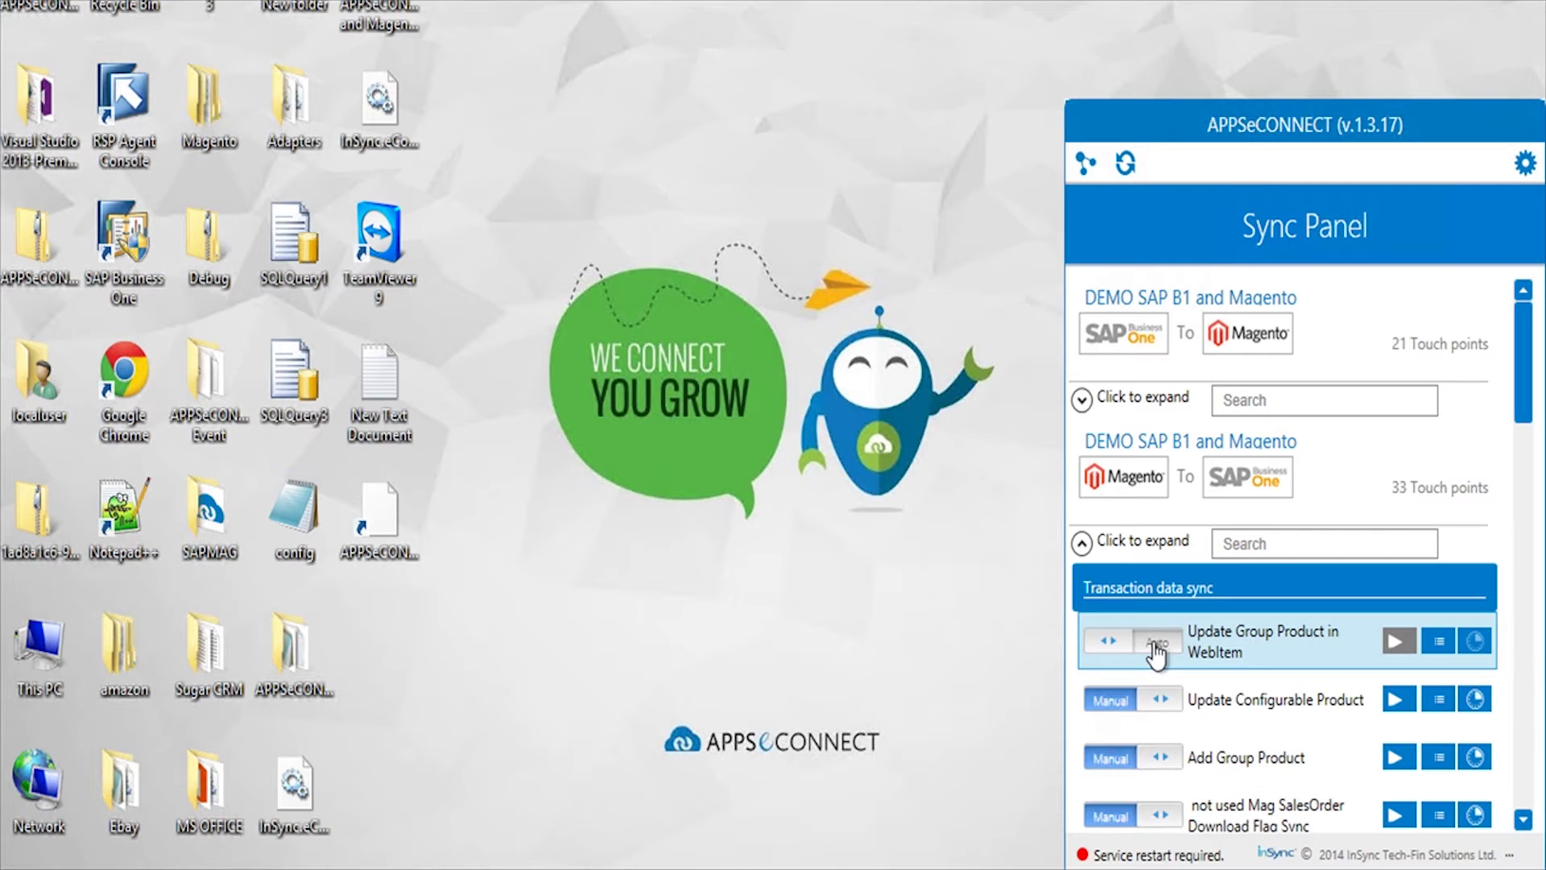
click(1154, 644)
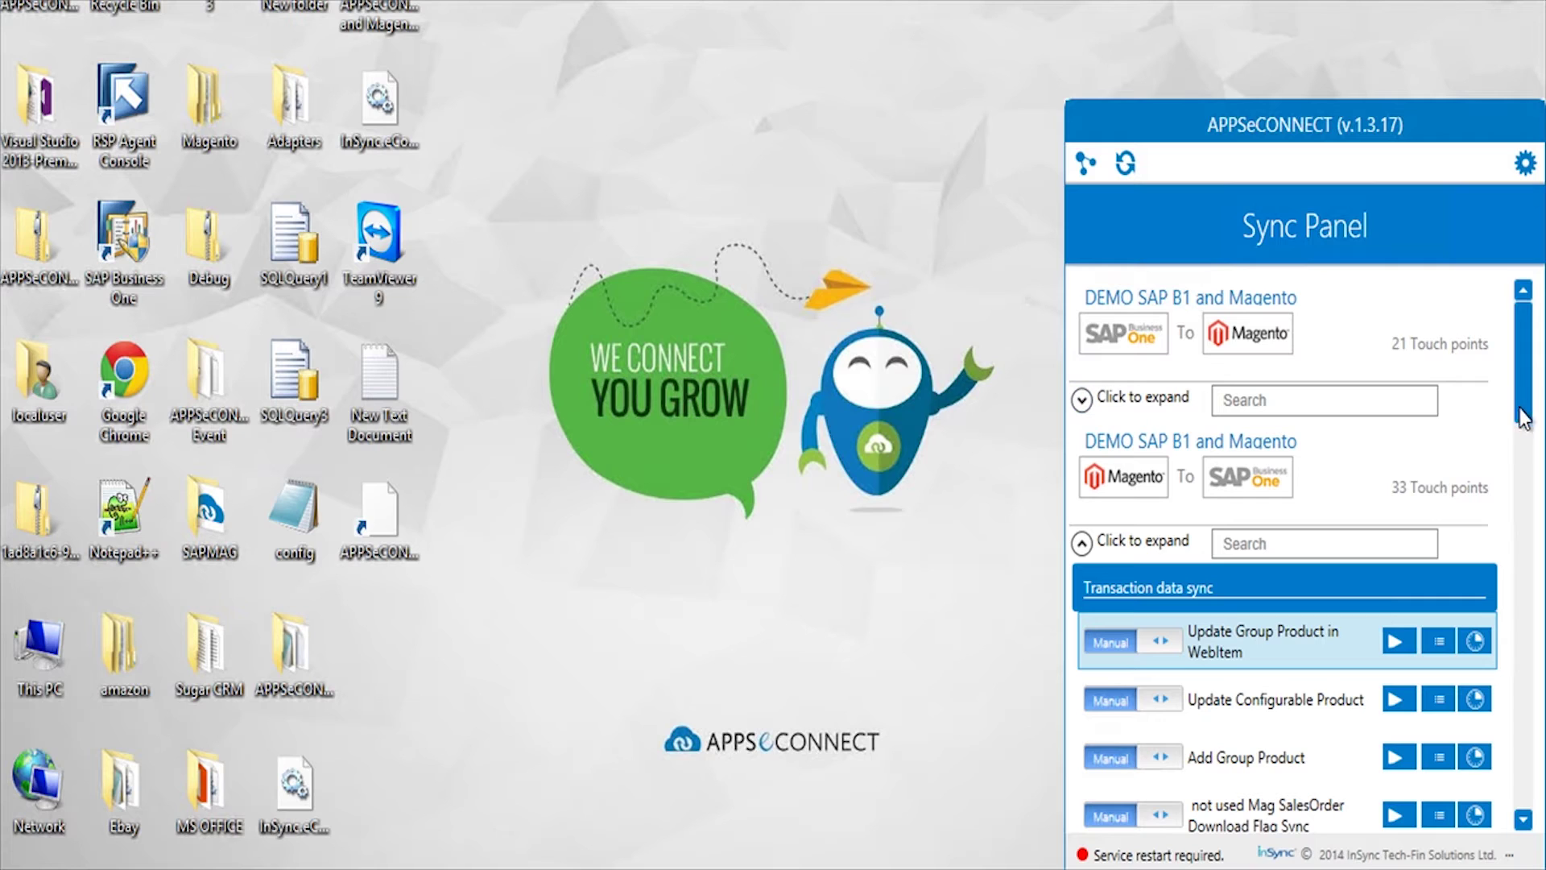
Filter the touch points by 'custom' and run New Customer Download.
click(1252, 546)
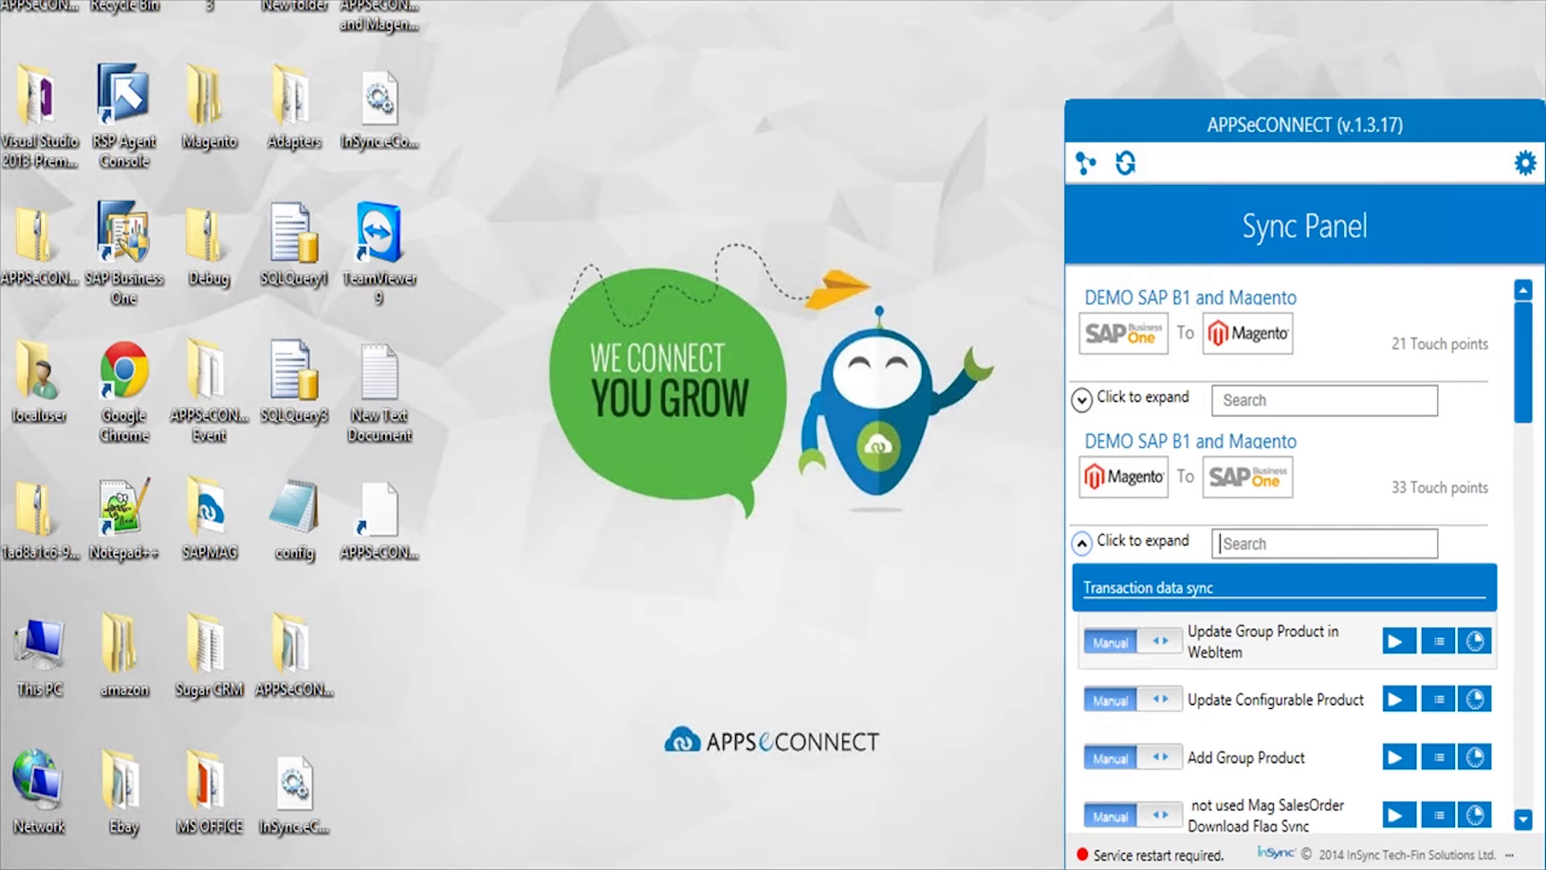
text(custom)
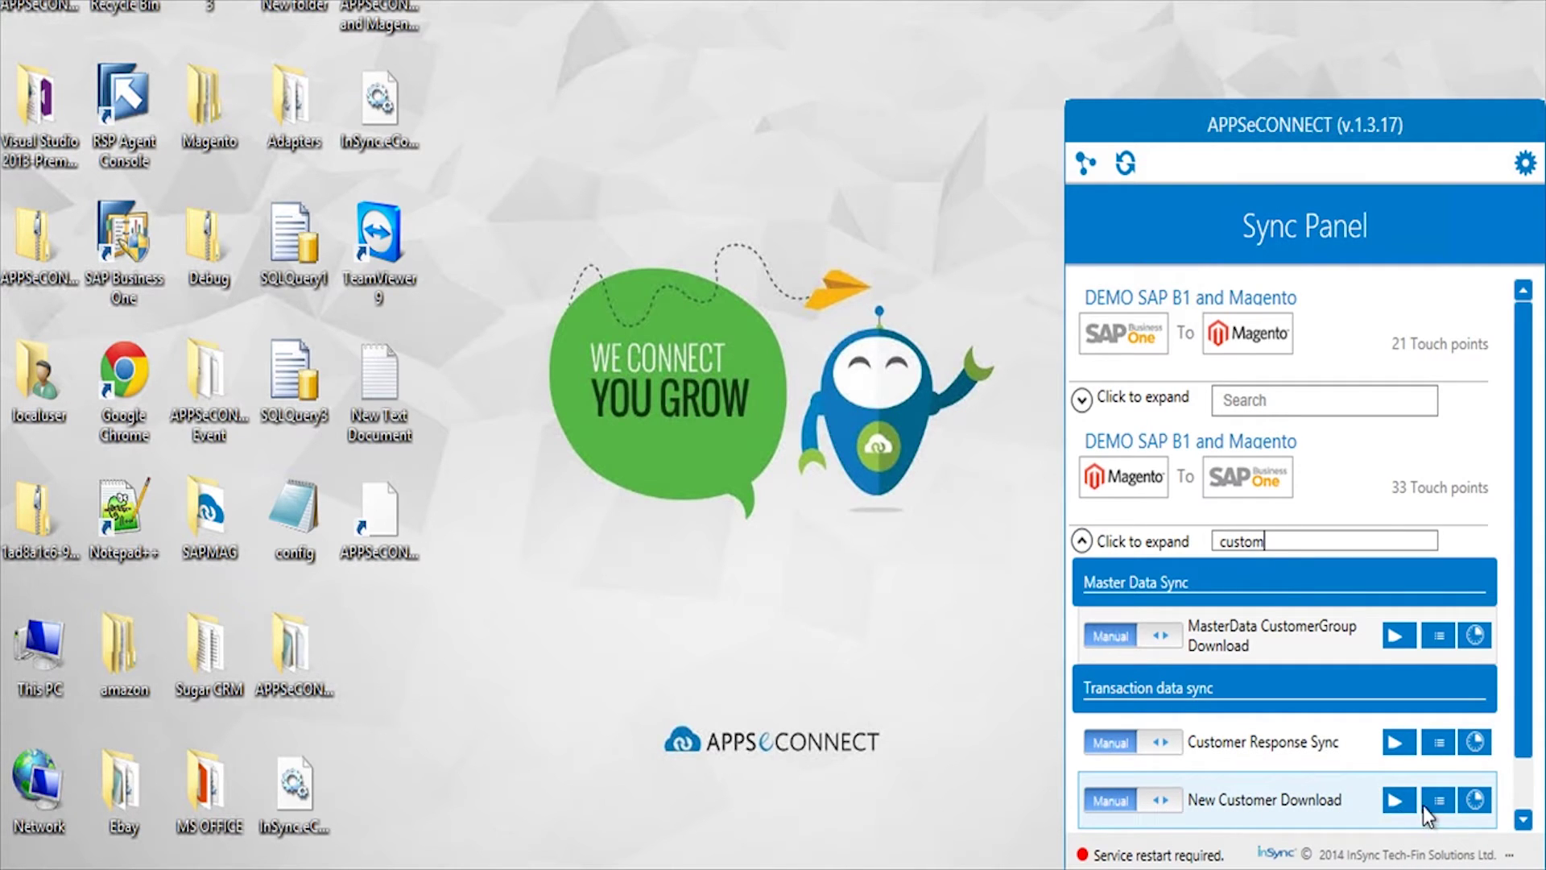
click(1398, 802)
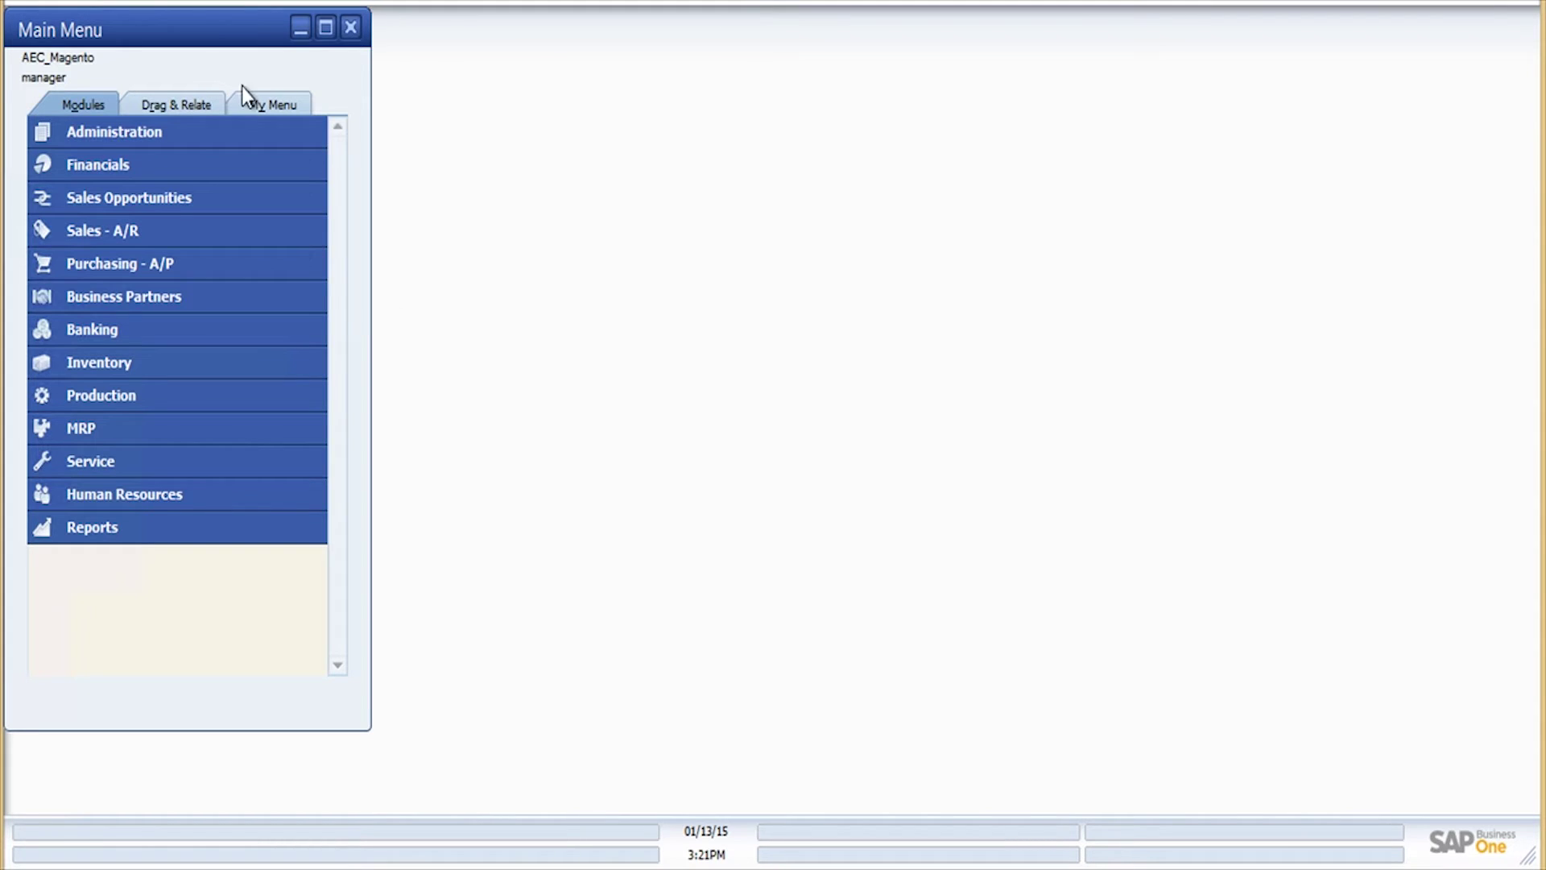
Find the synced customer in Business Partner Master Data and confirm Web Customer Group General.
click(135, 295)
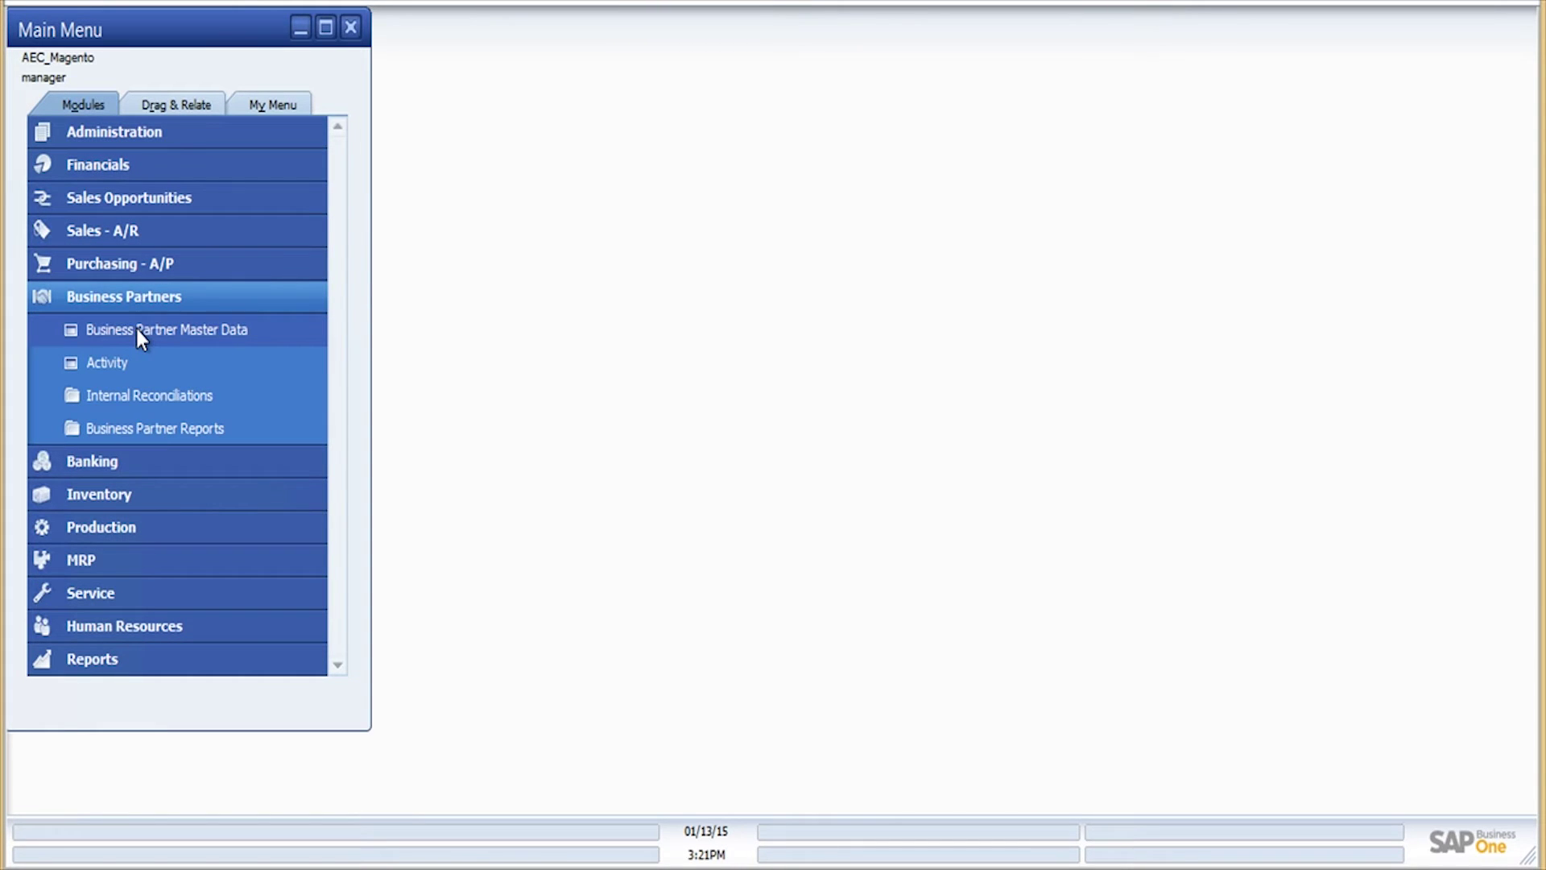
click(137, 329)
click(606, 147)
text(bryan)
key(Return)
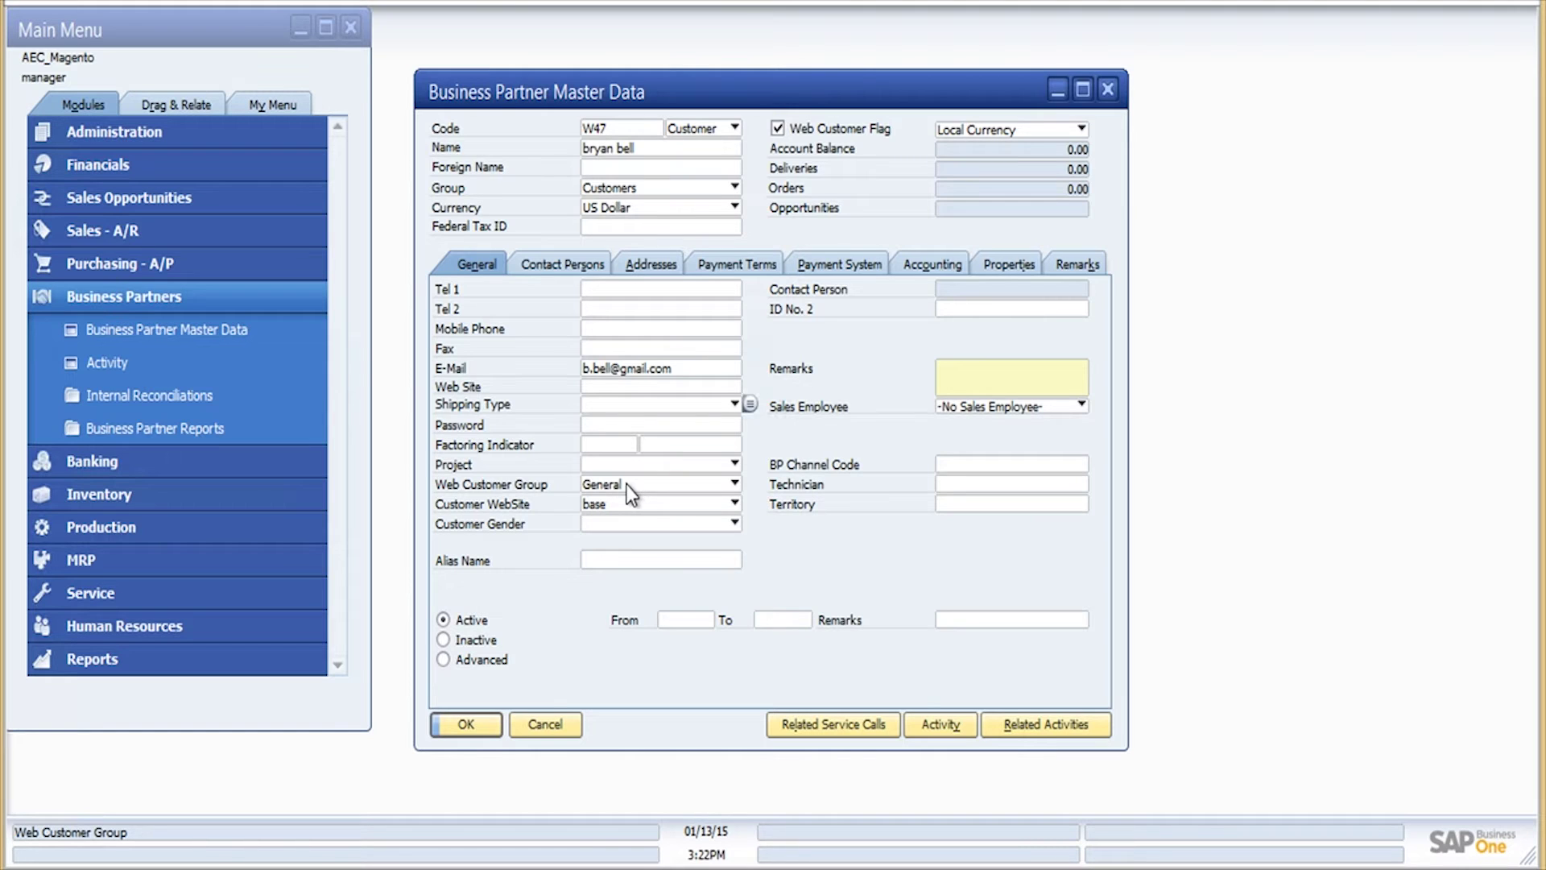
click(626, 485)
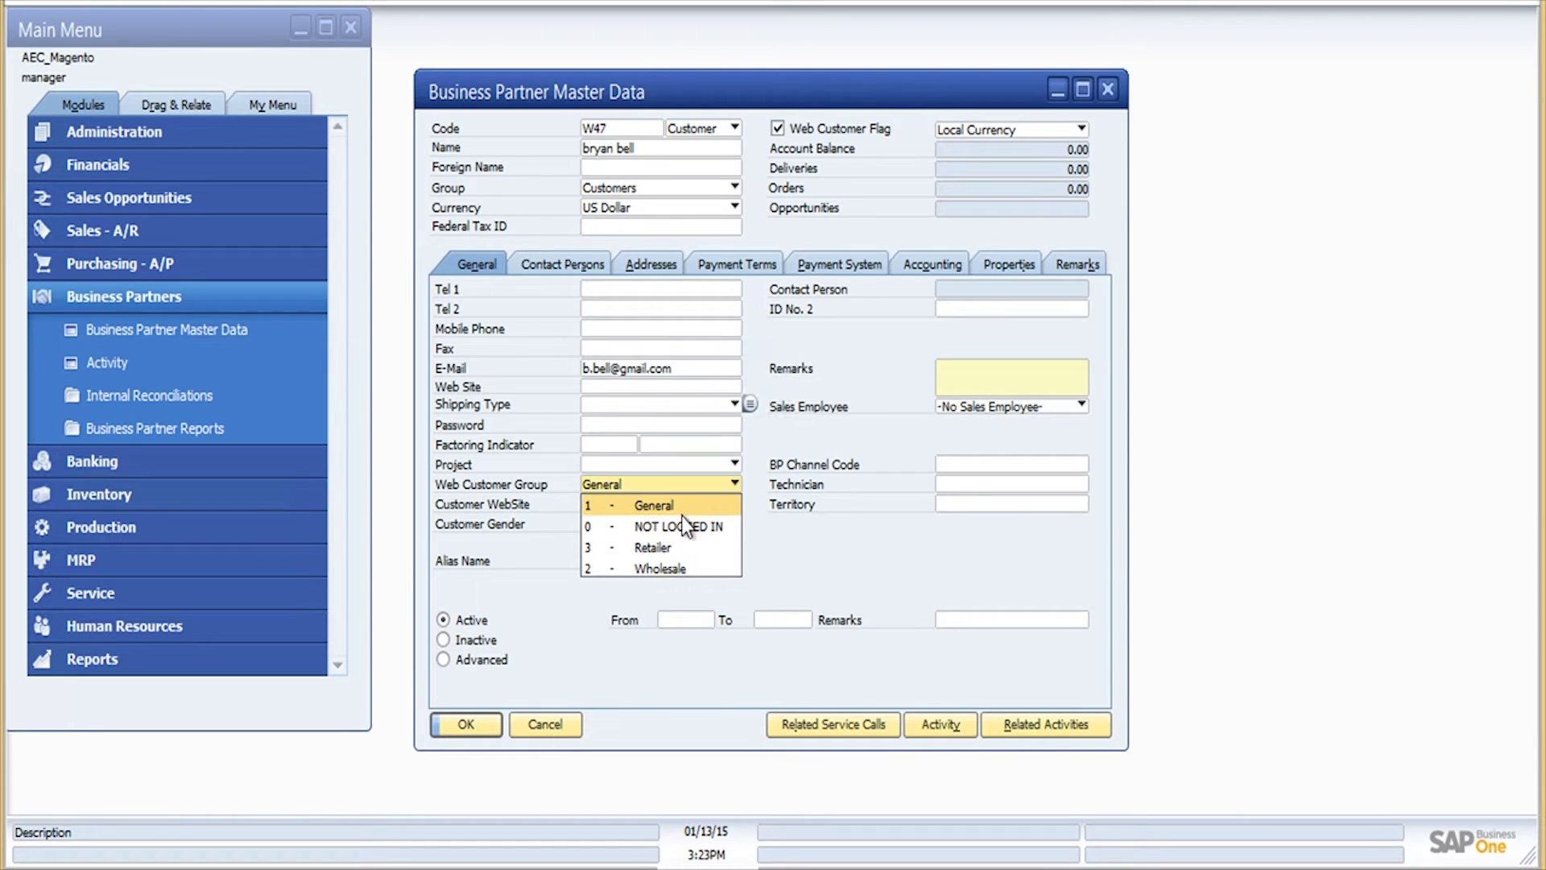
click(591, 506)
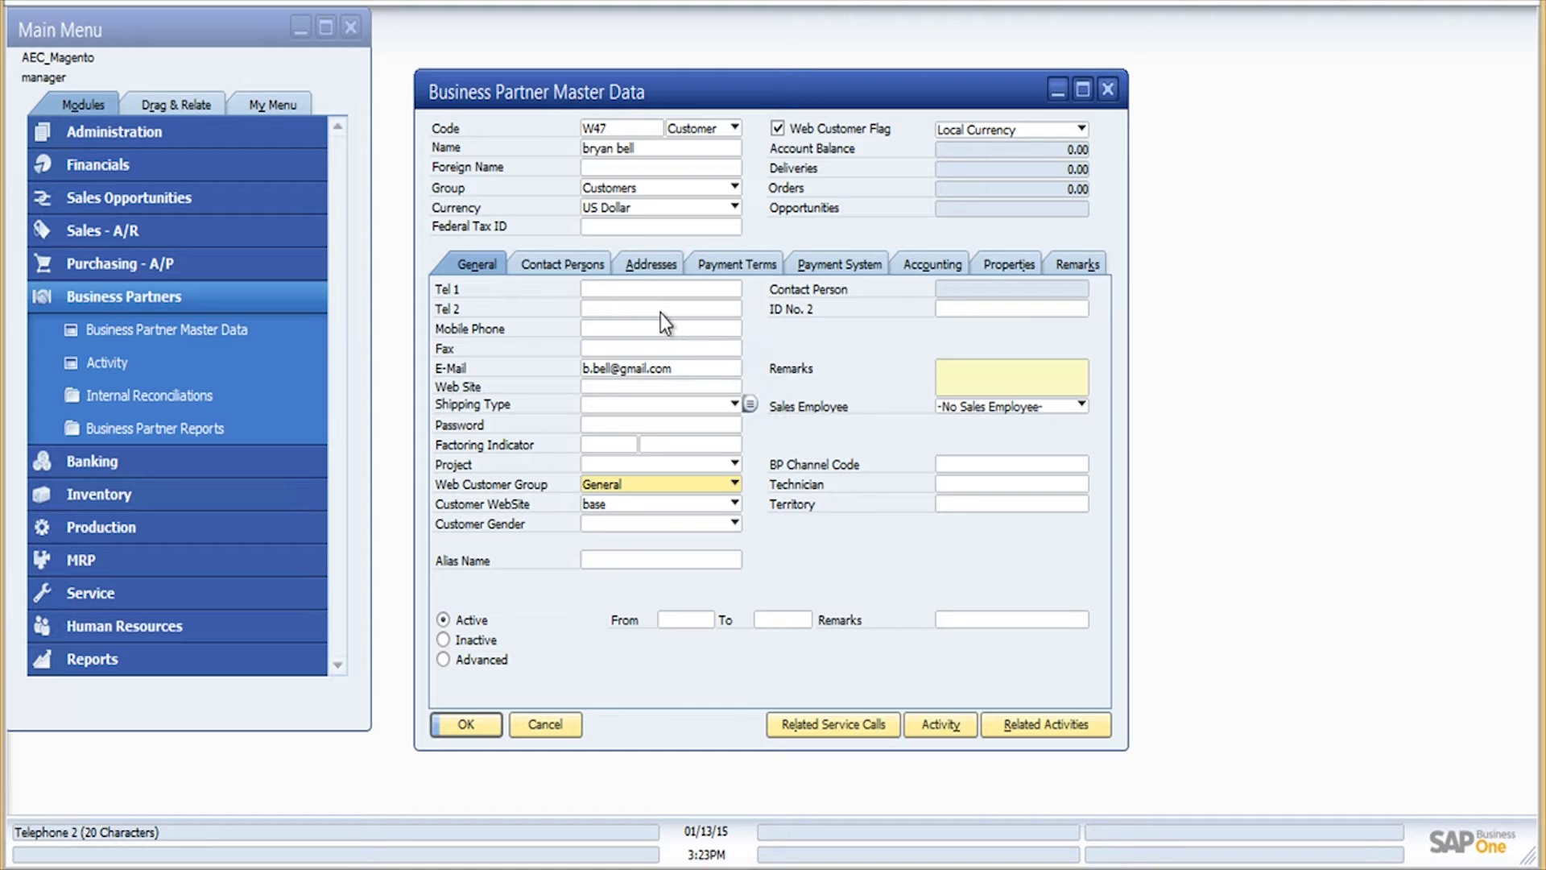
Inspect the customer's Bill to and Ship to addresses on the Addresses tab, then close the record.
click(640, 269)
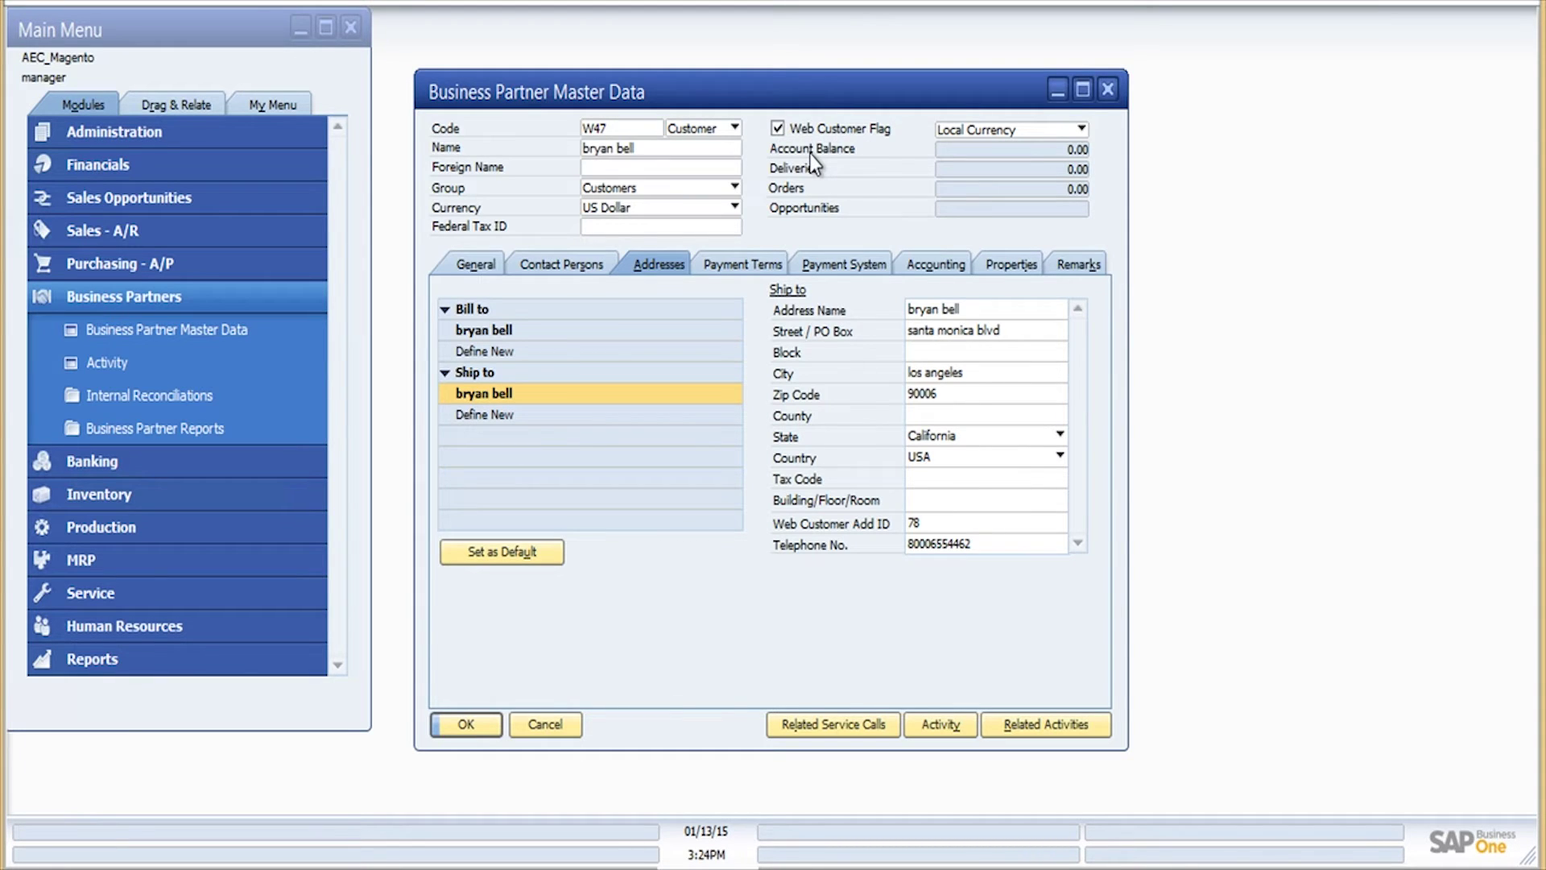
click(1109, 90)
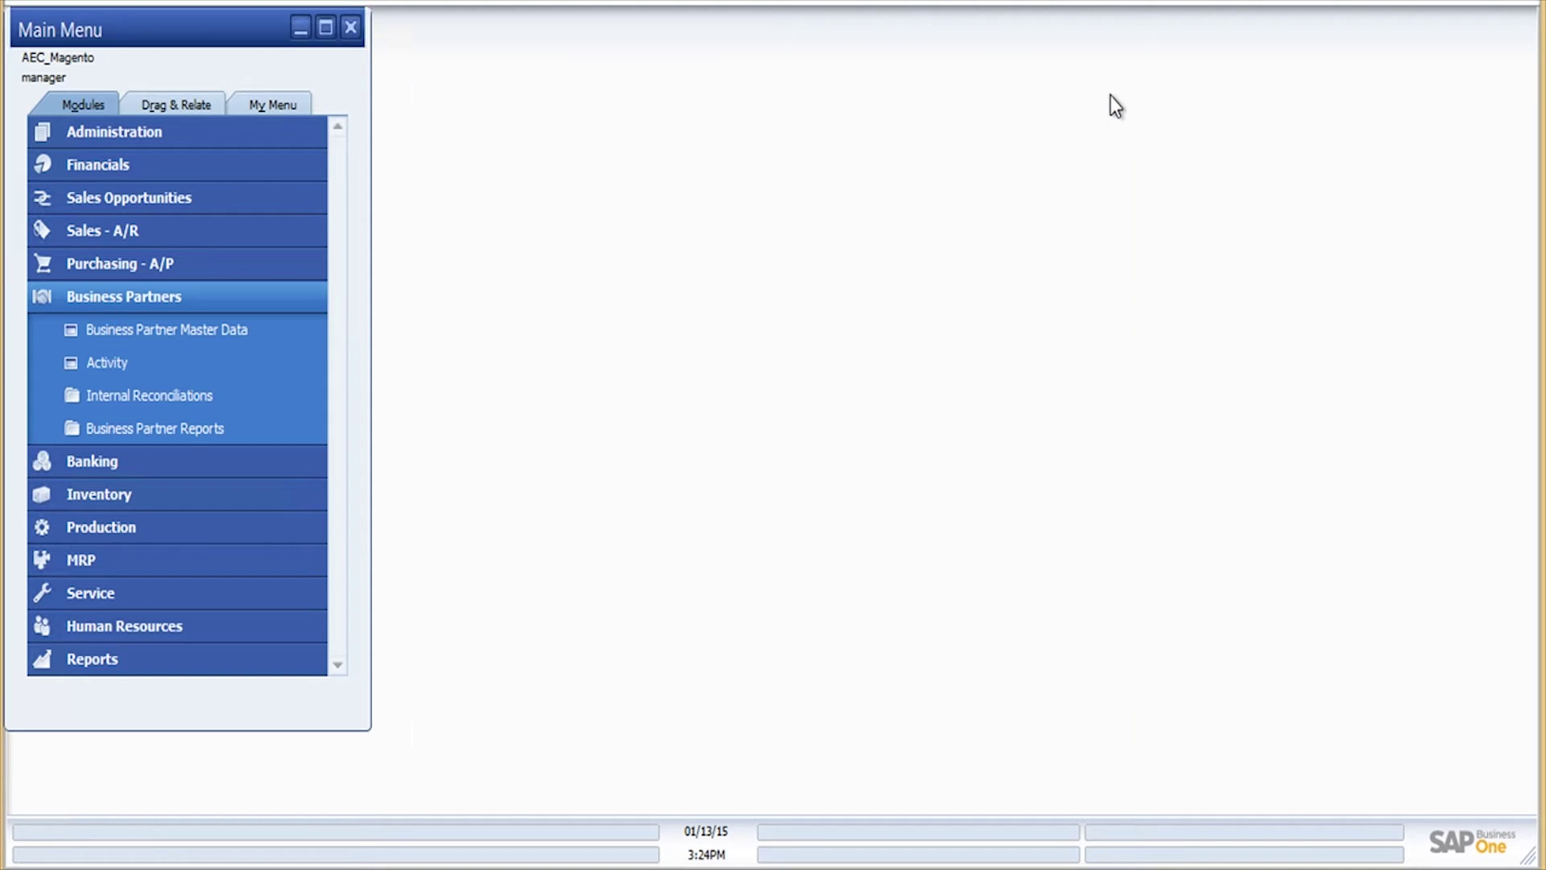
Open Inventory > Item Master Data and switch it to Add mode with Ctrl+A.
click(303, 300)
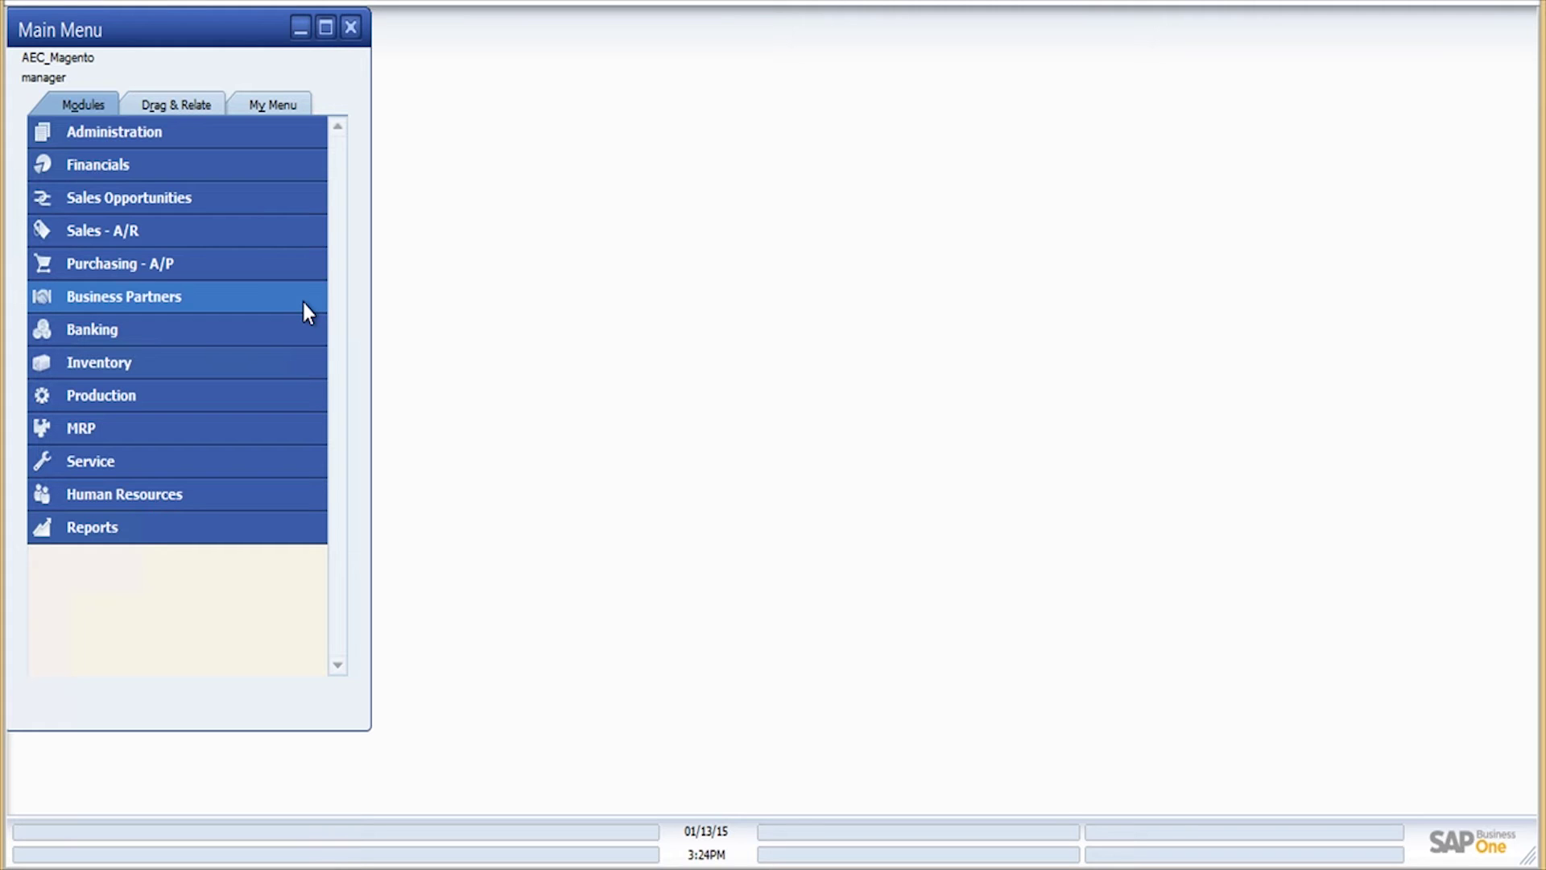
click(151, 366)
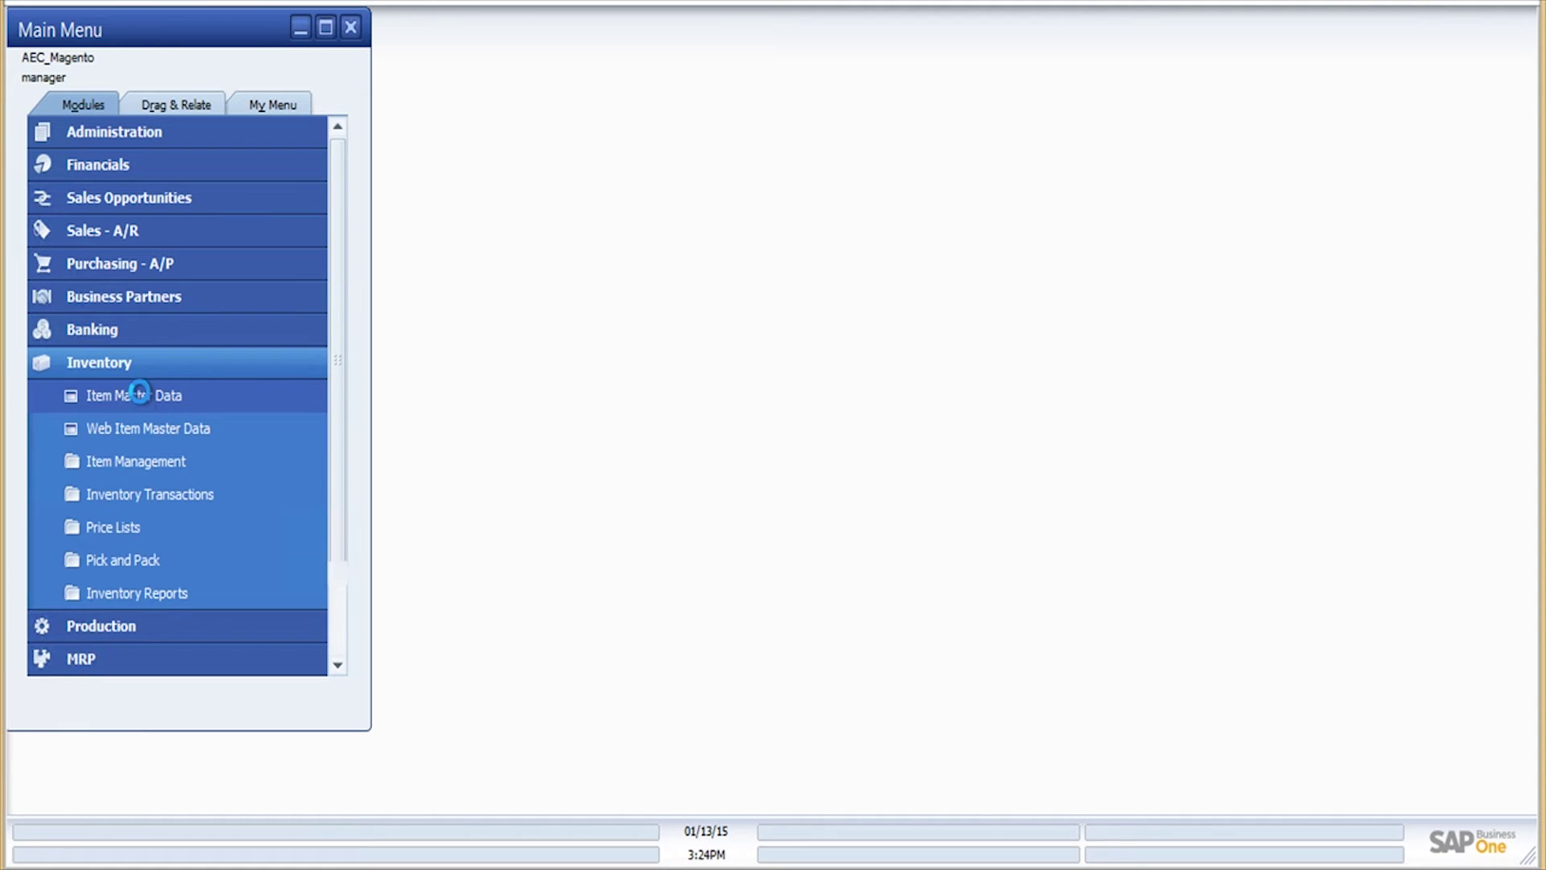
click(140, 395)
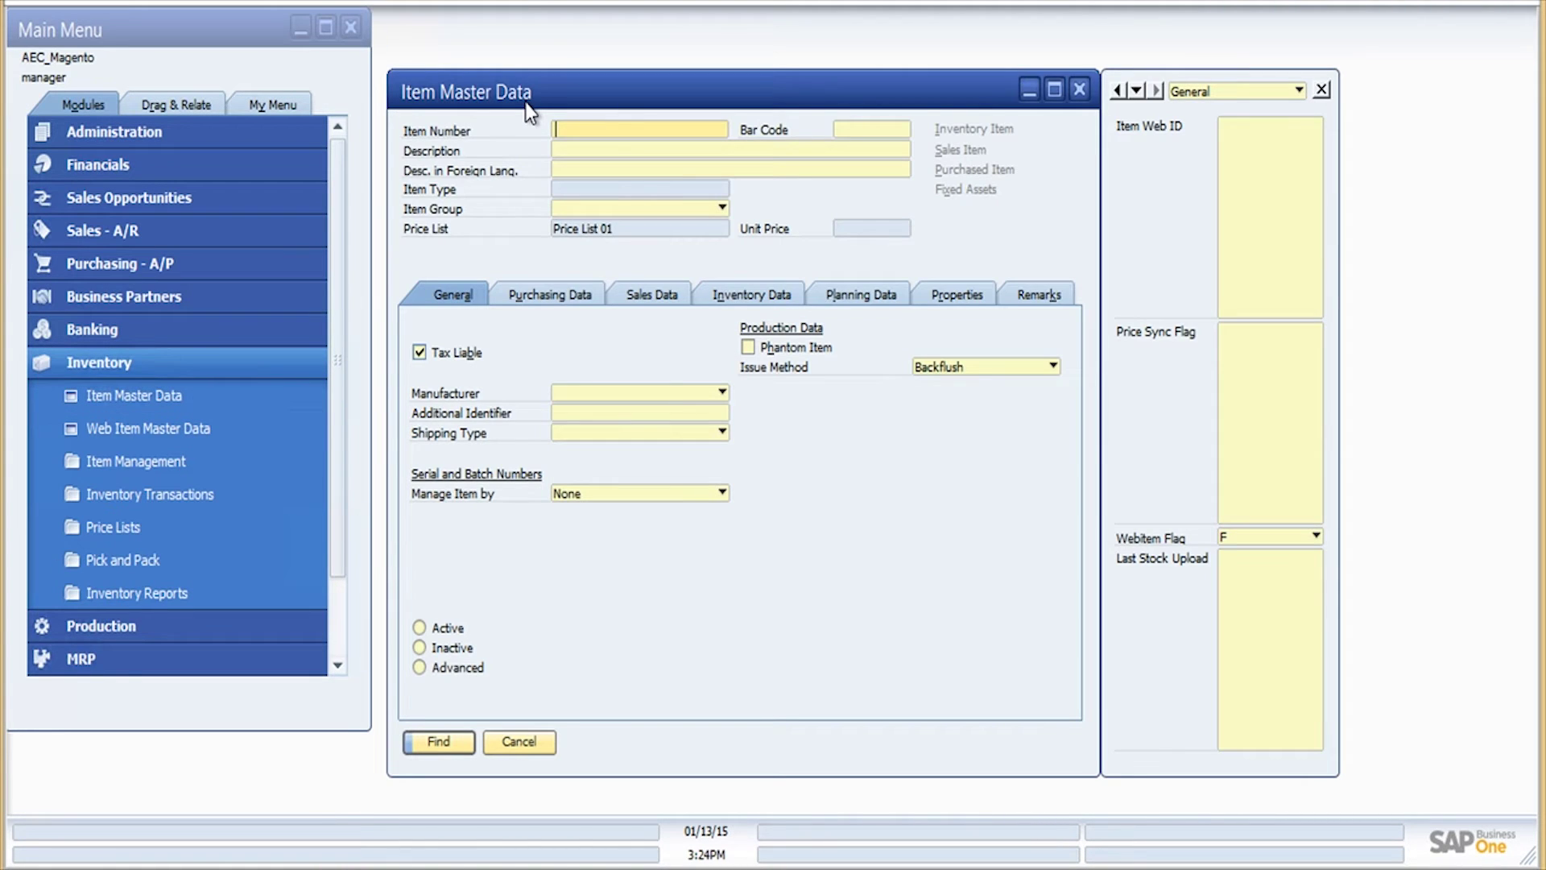
key(ctrl+a)
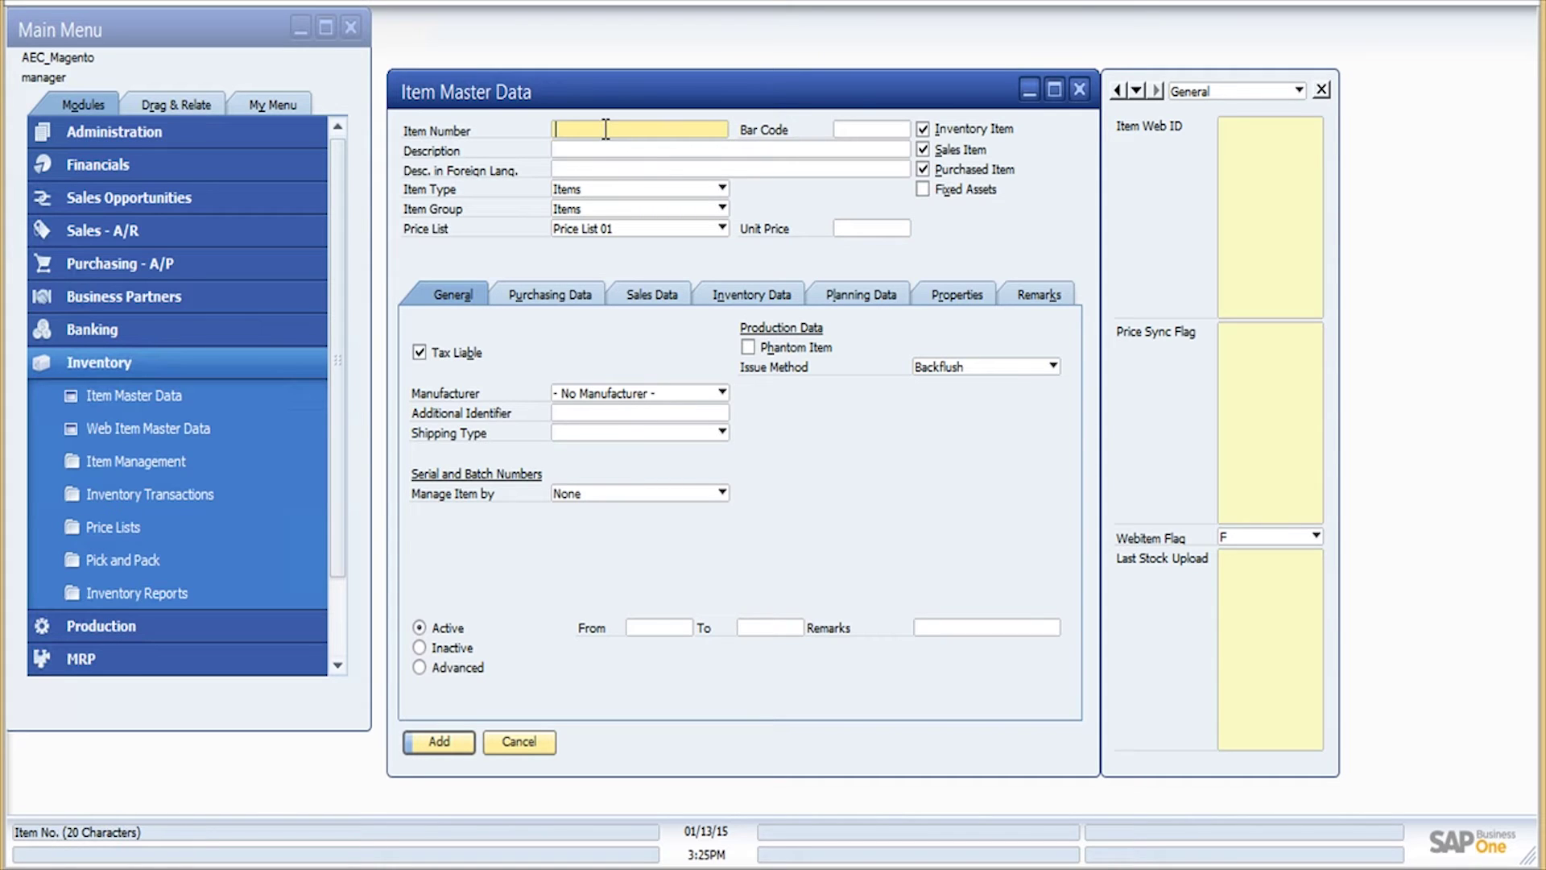
Add item HTCDE1 'HTC Desire 1', unit price 600, remark 'HTC Android smart phone', then close the form.
text(HTCDE1)
key(Tab)
text(HTC Desire 1)
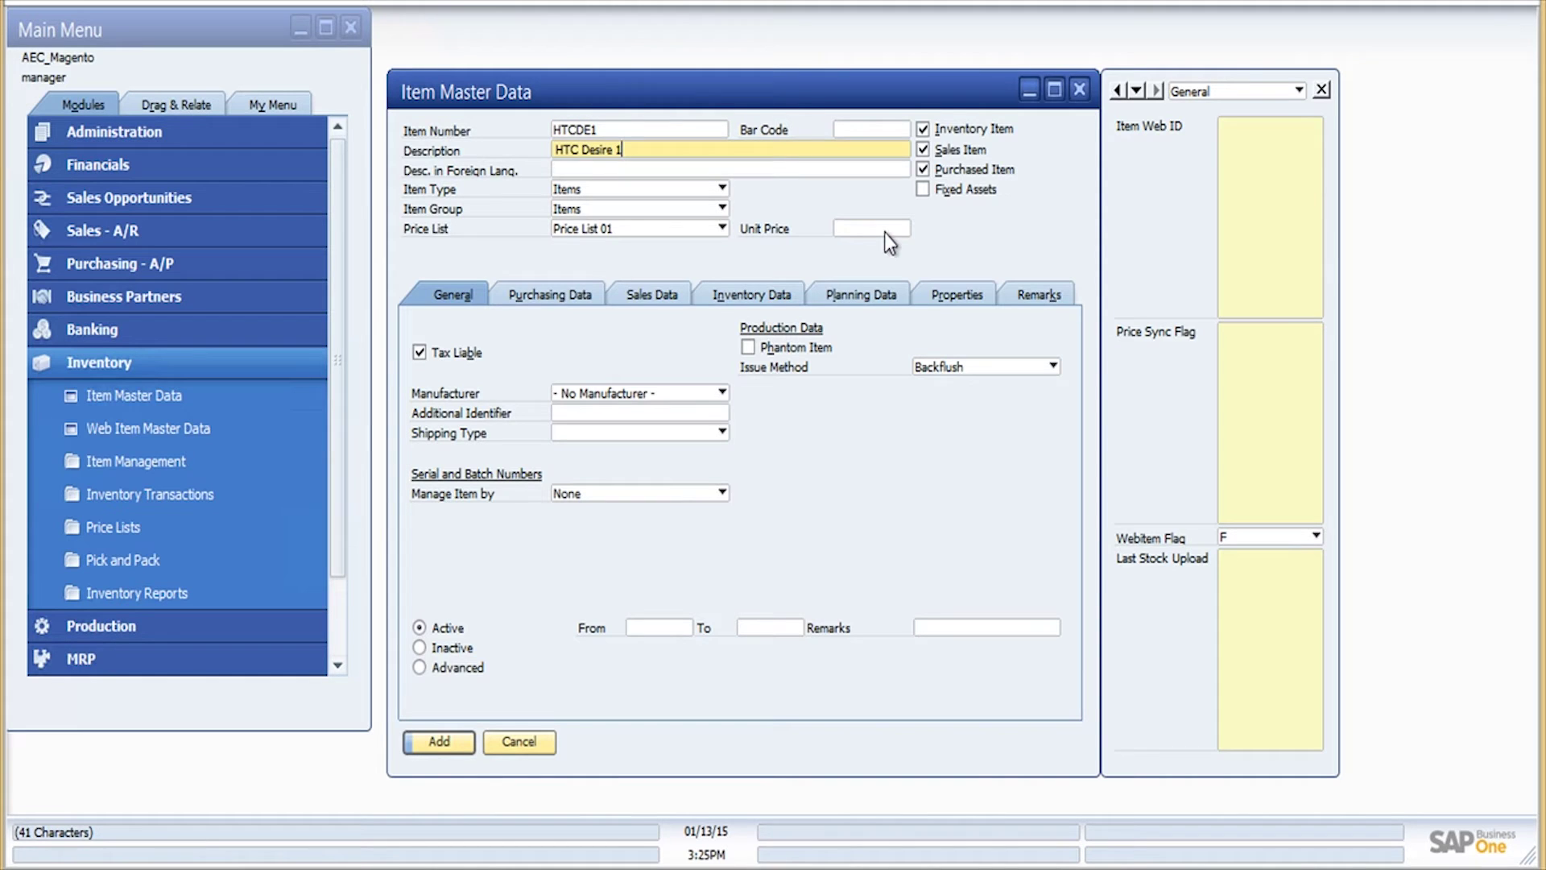
click(887, 231)
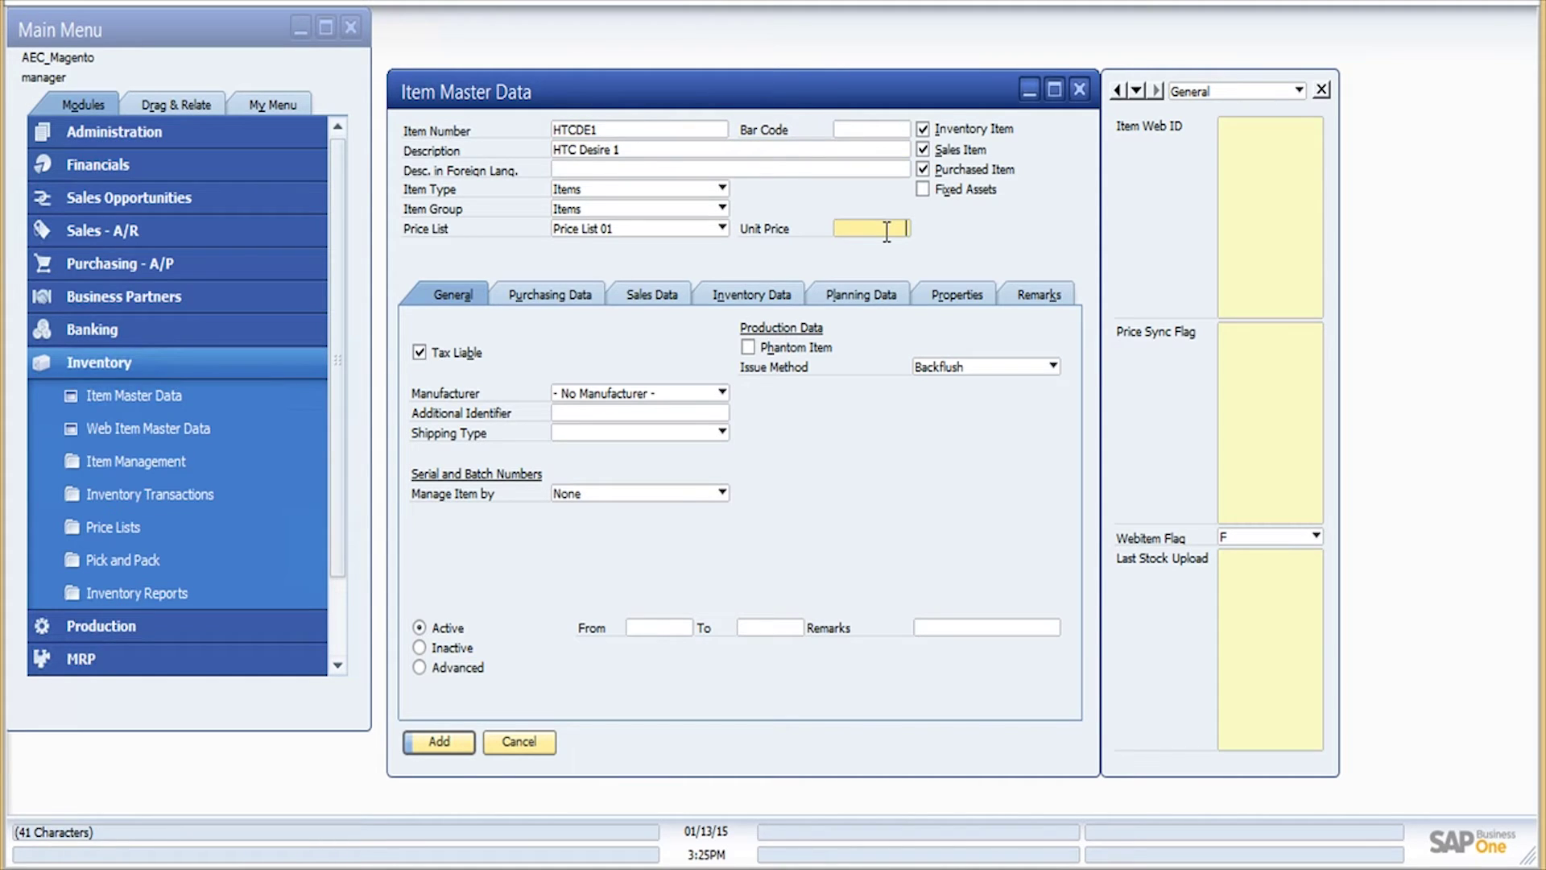
text(600)
click(1039, 297)
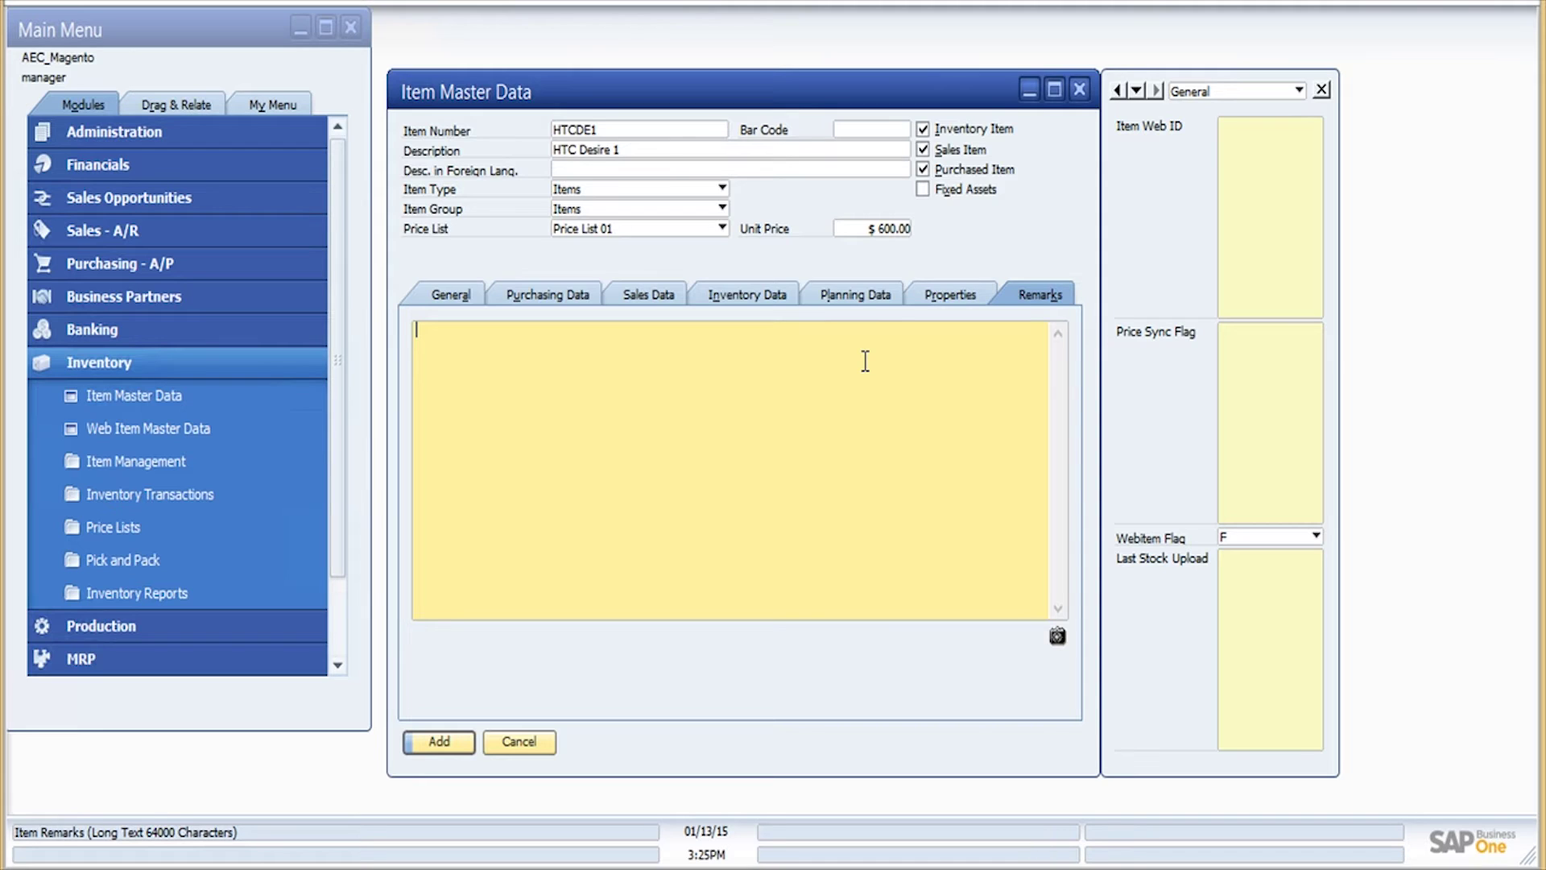
text(HTC Android smart phone)
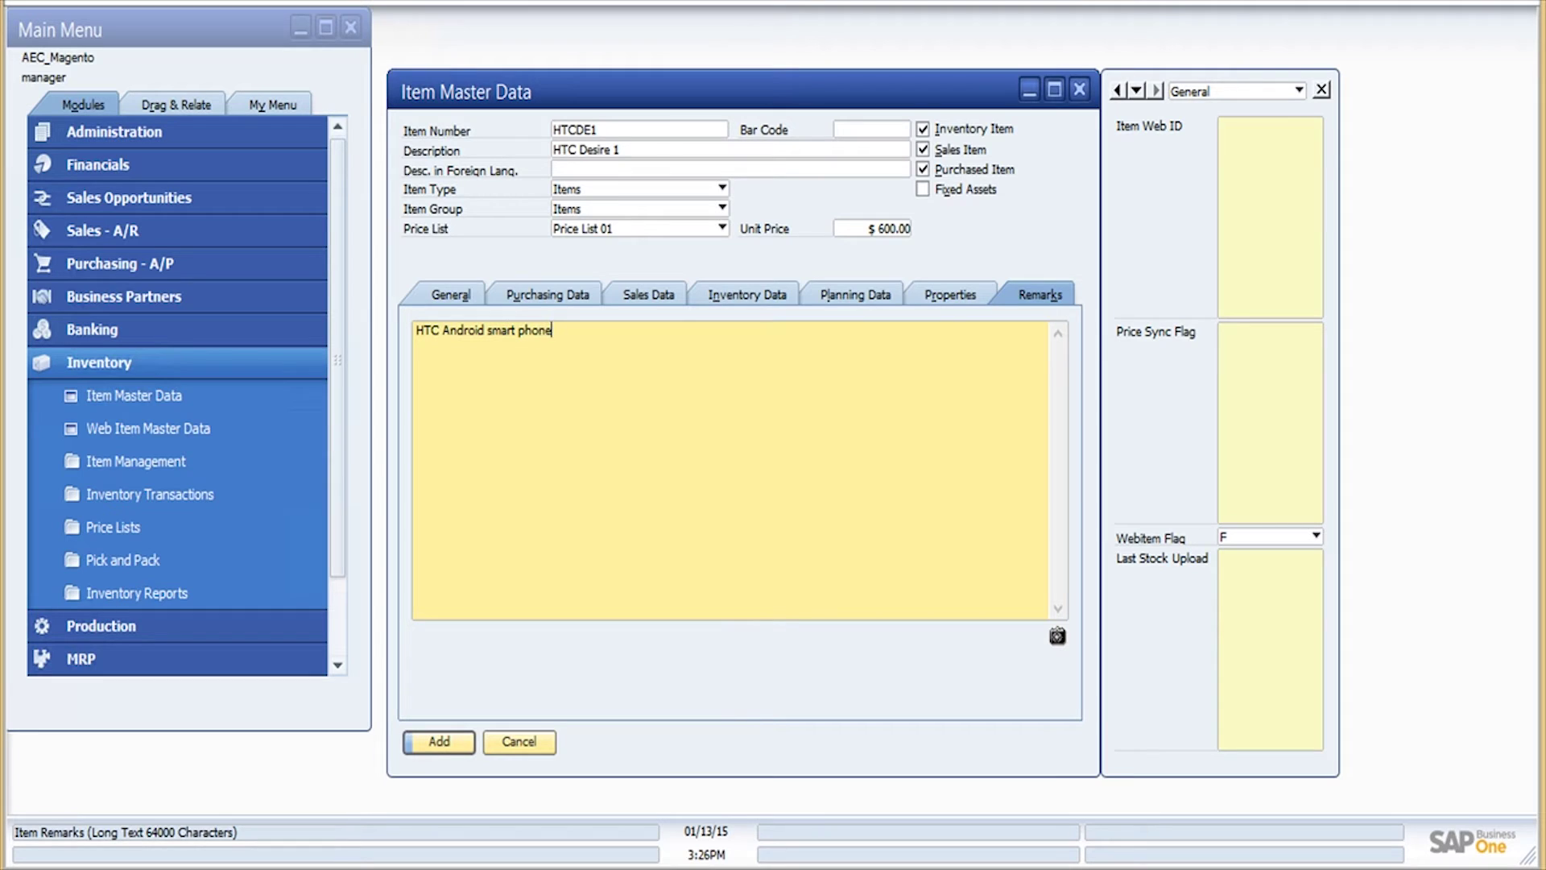
click(447, 744)
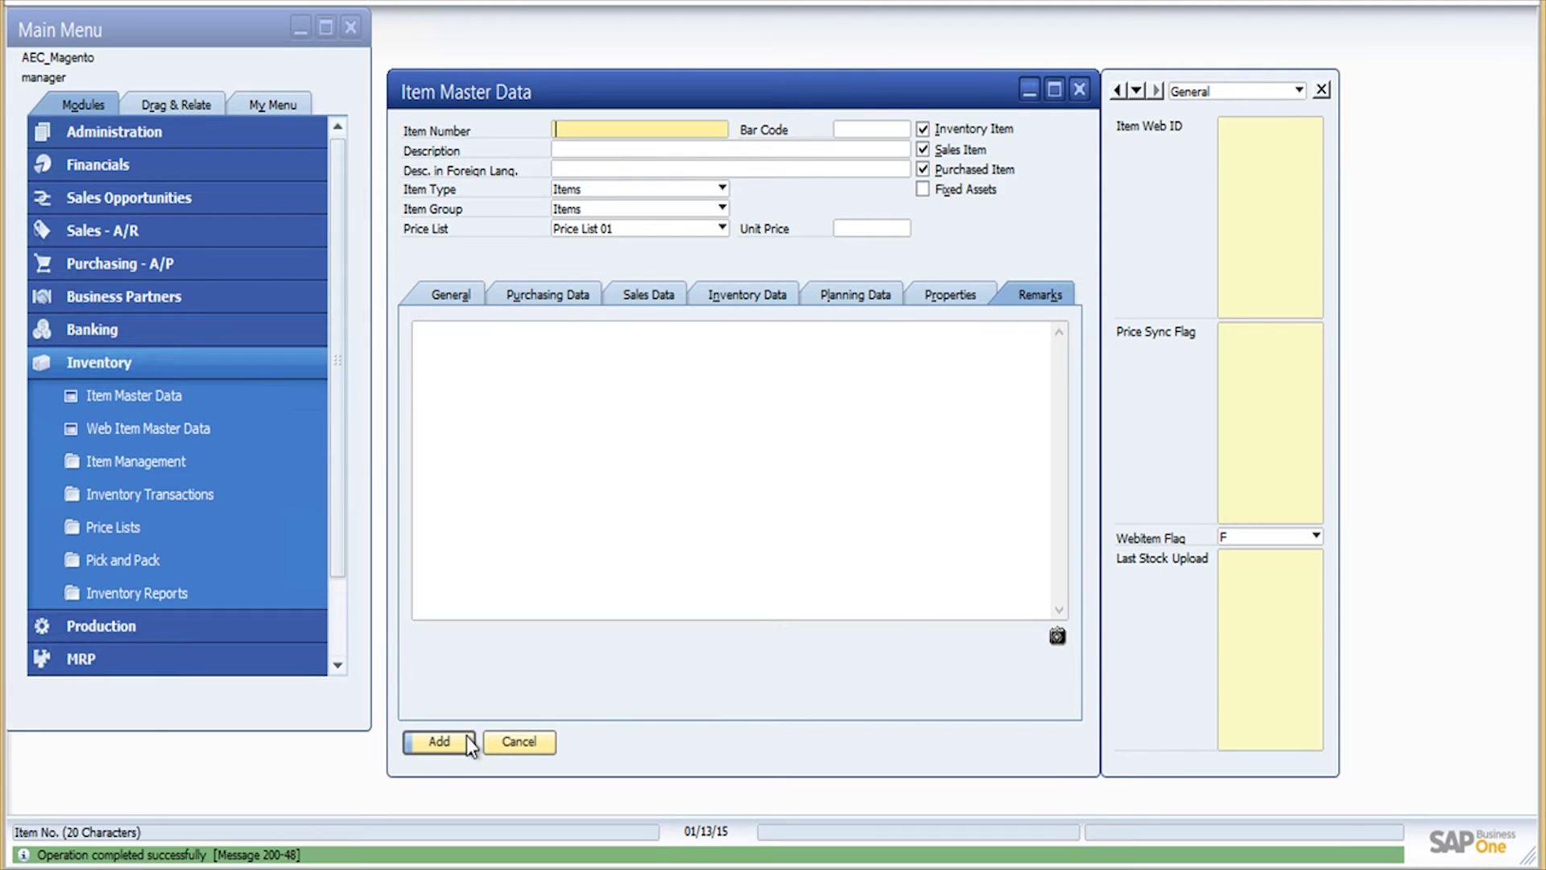
click(517, 742)
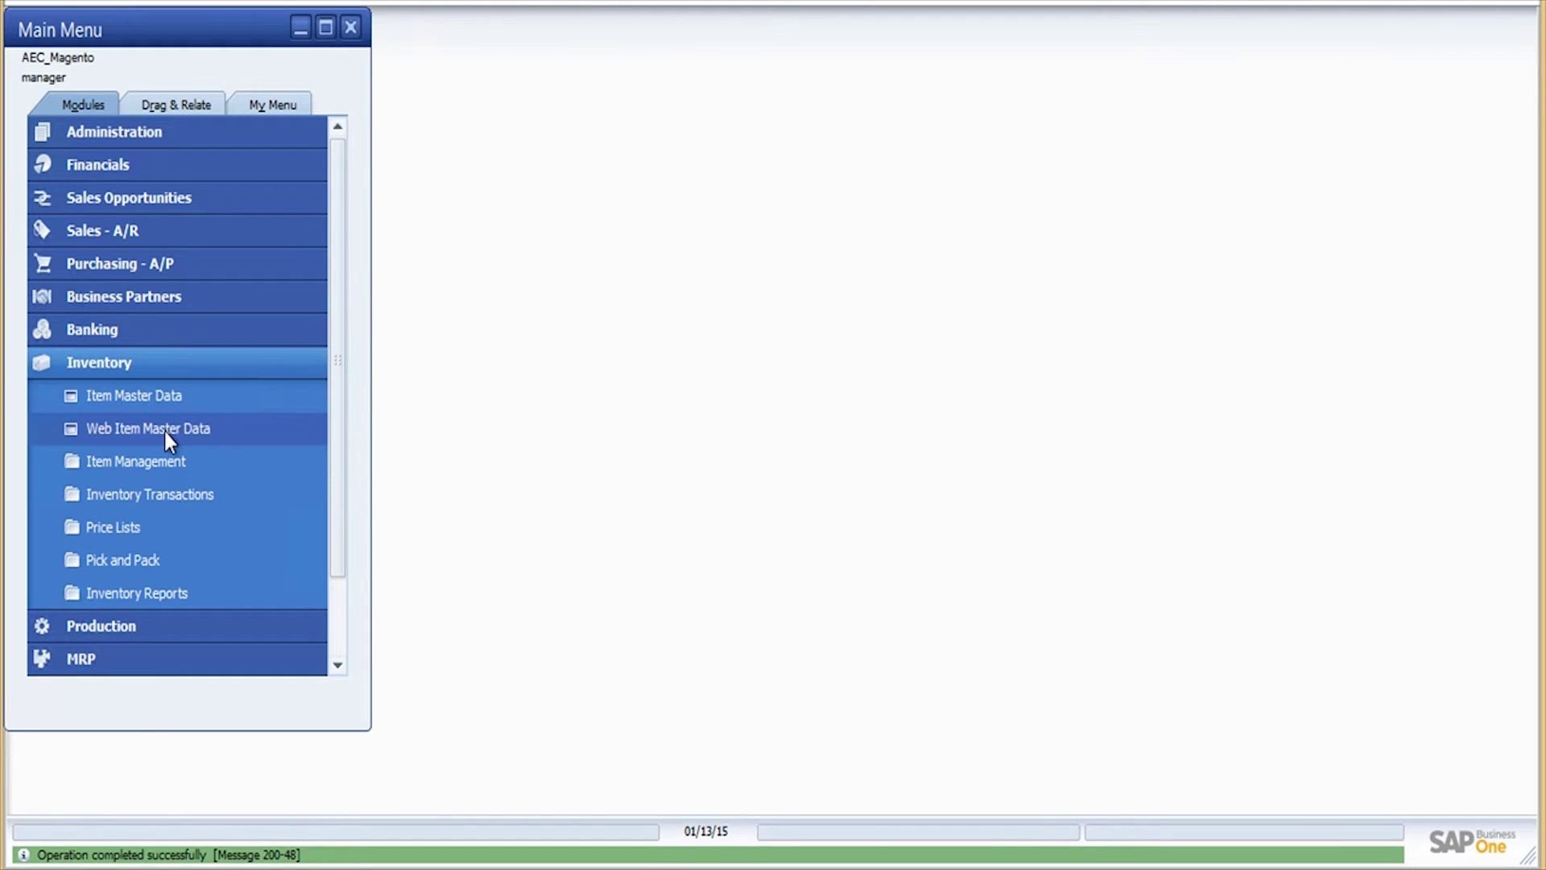
Open Web Item Master Data in Add mode and set Item Group to Items (code 100).
click(164, 429)
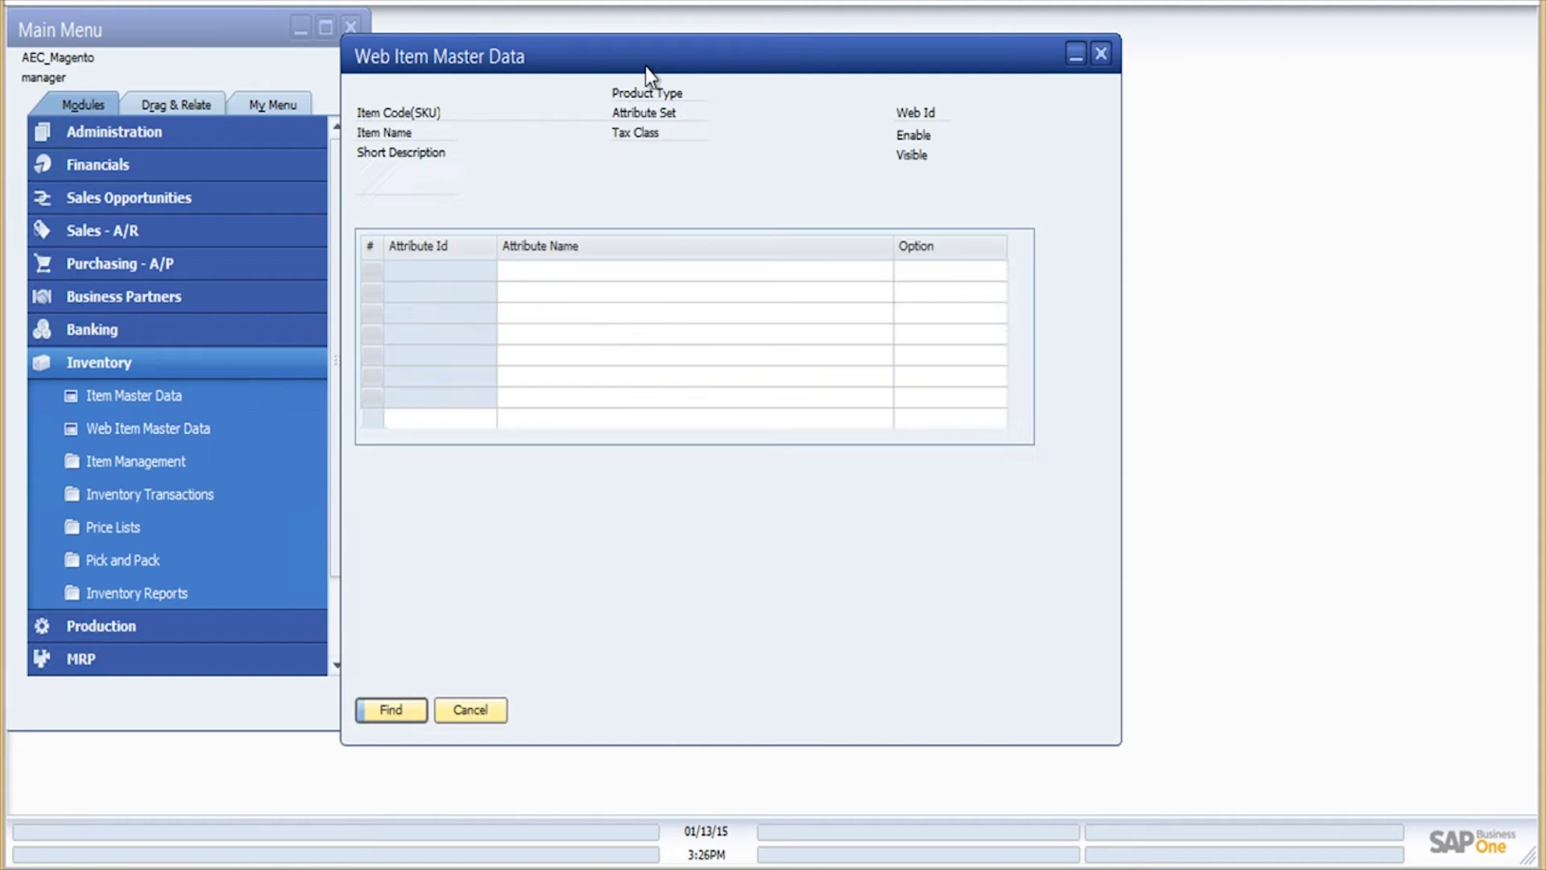
drag(525, 80, 448, 73)
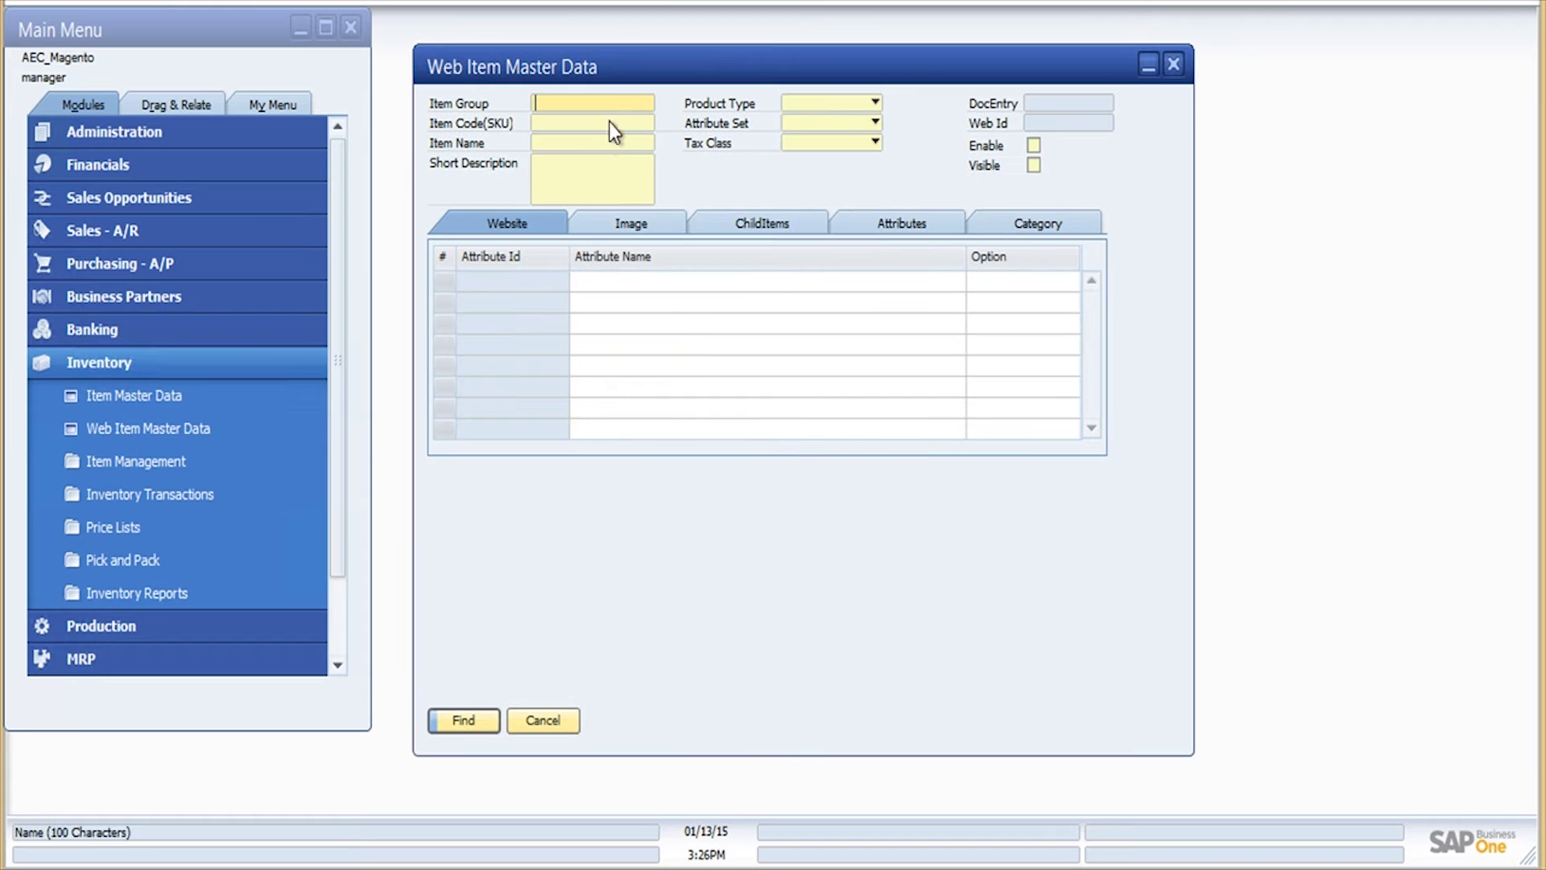
key(ctrl+a)
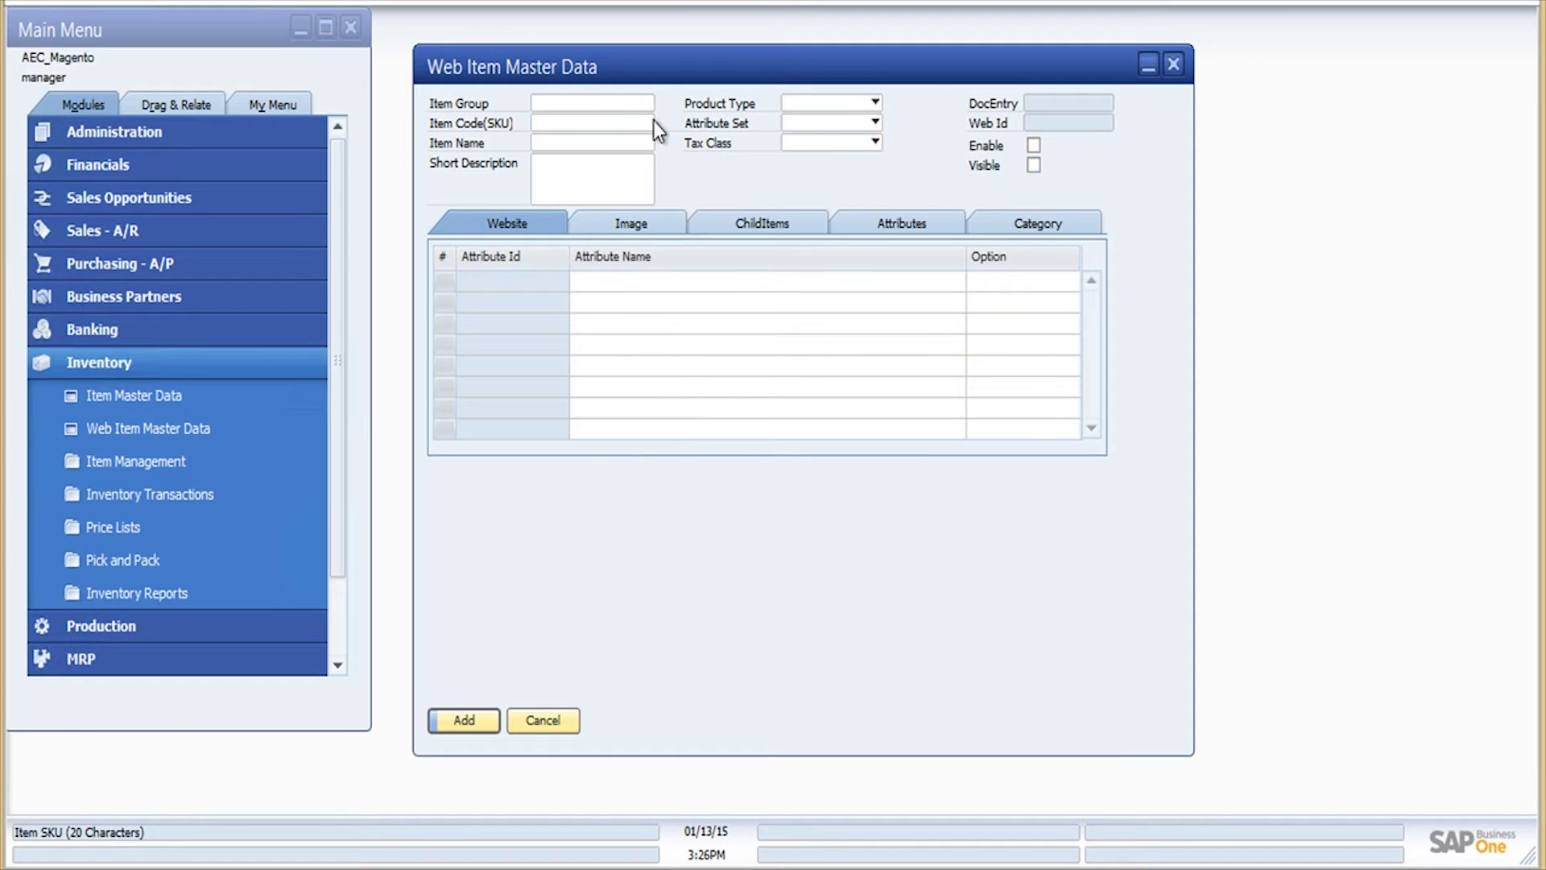
click(649, 103)
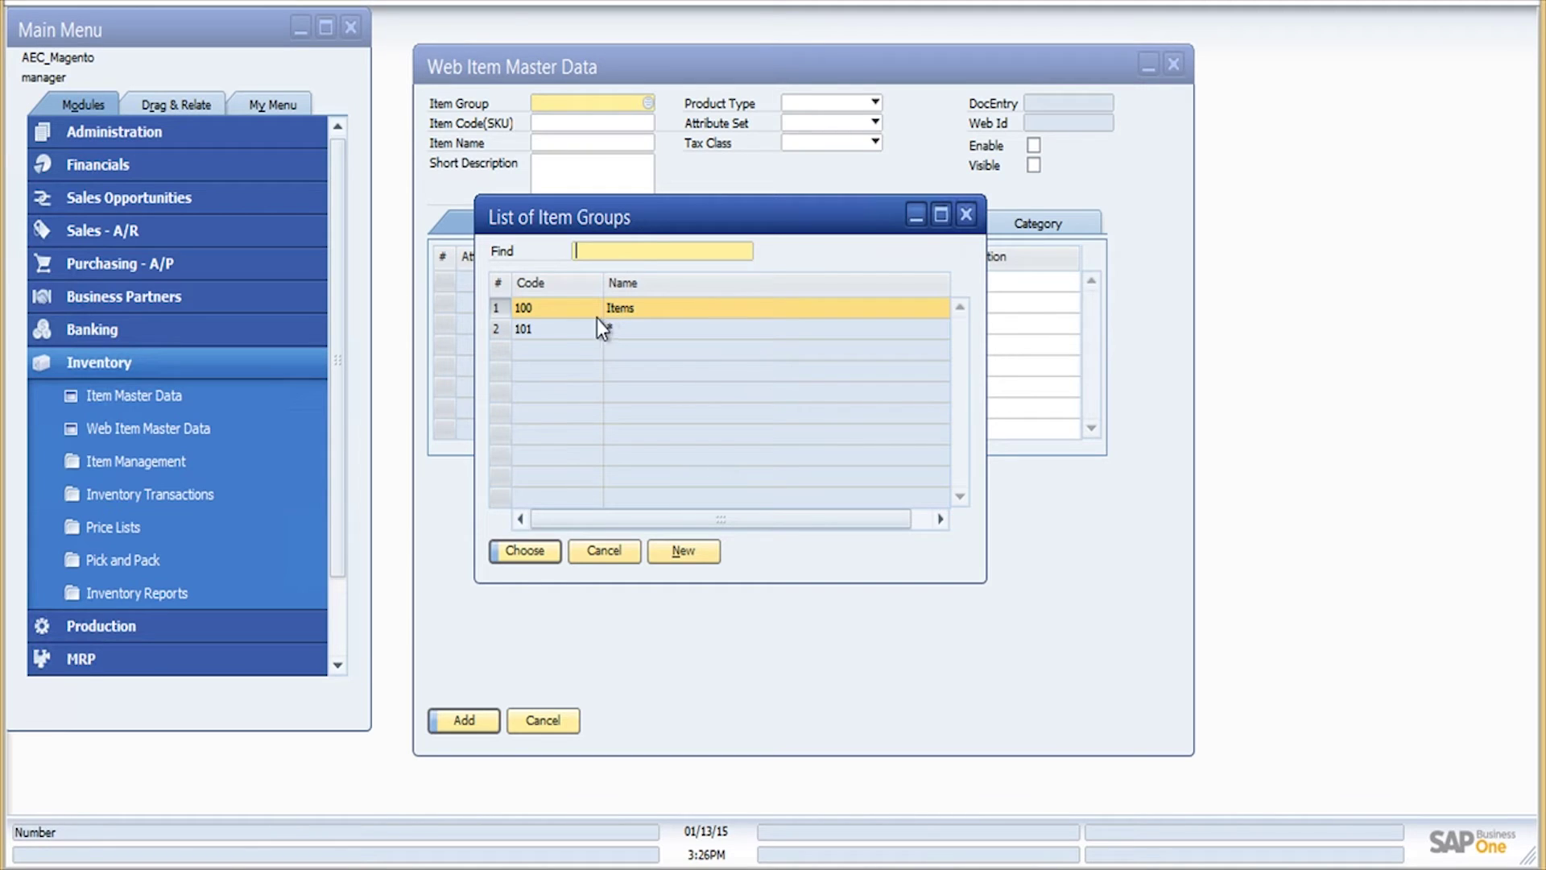
double_click(563, 311)
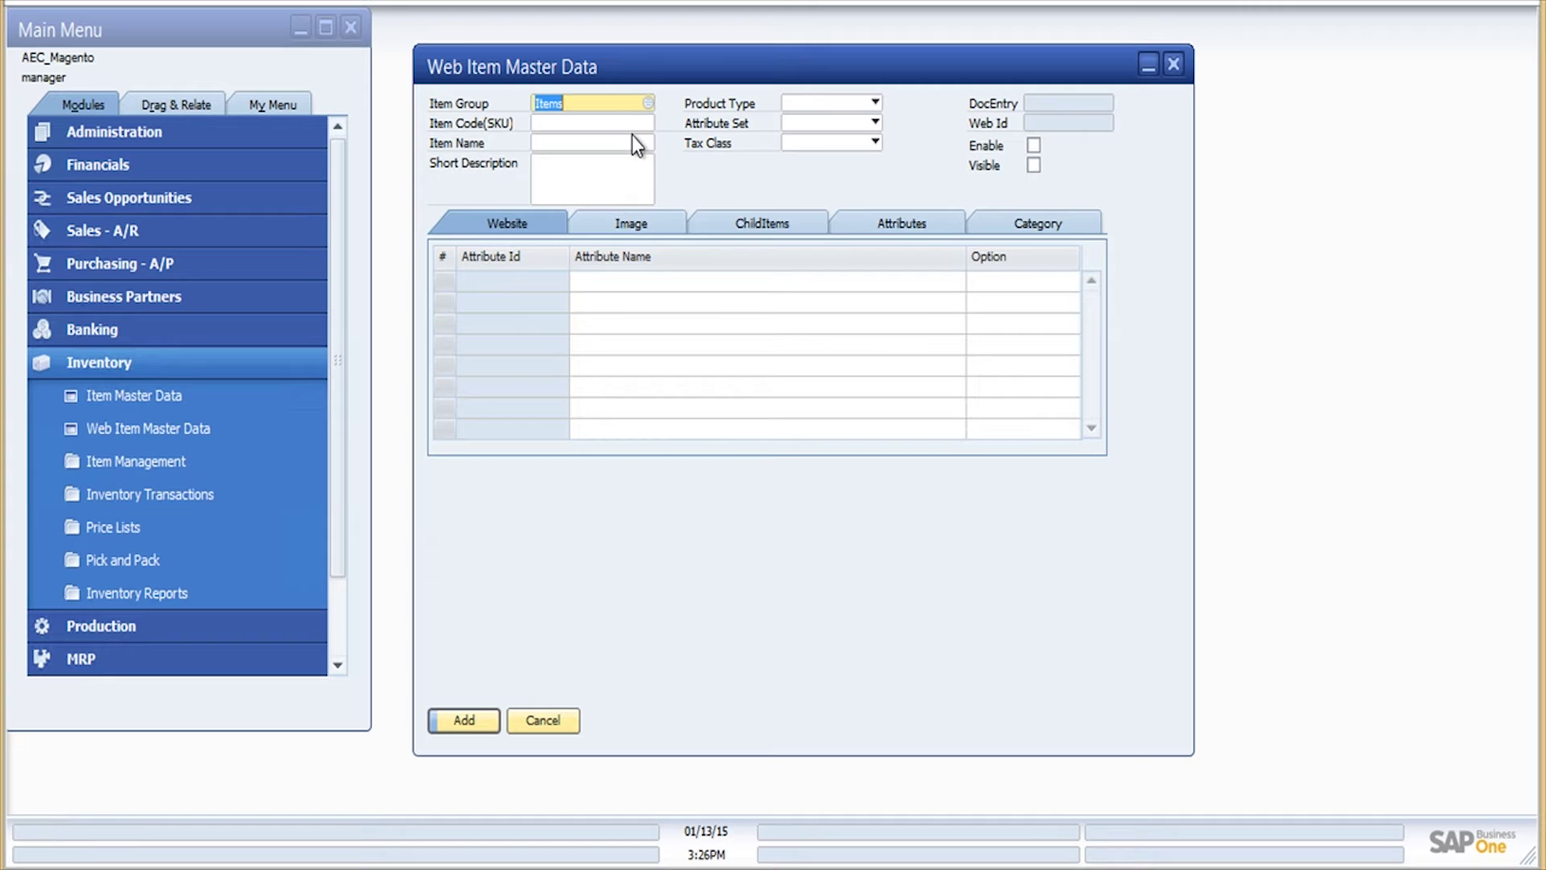
key(Tab)
key(Tab)
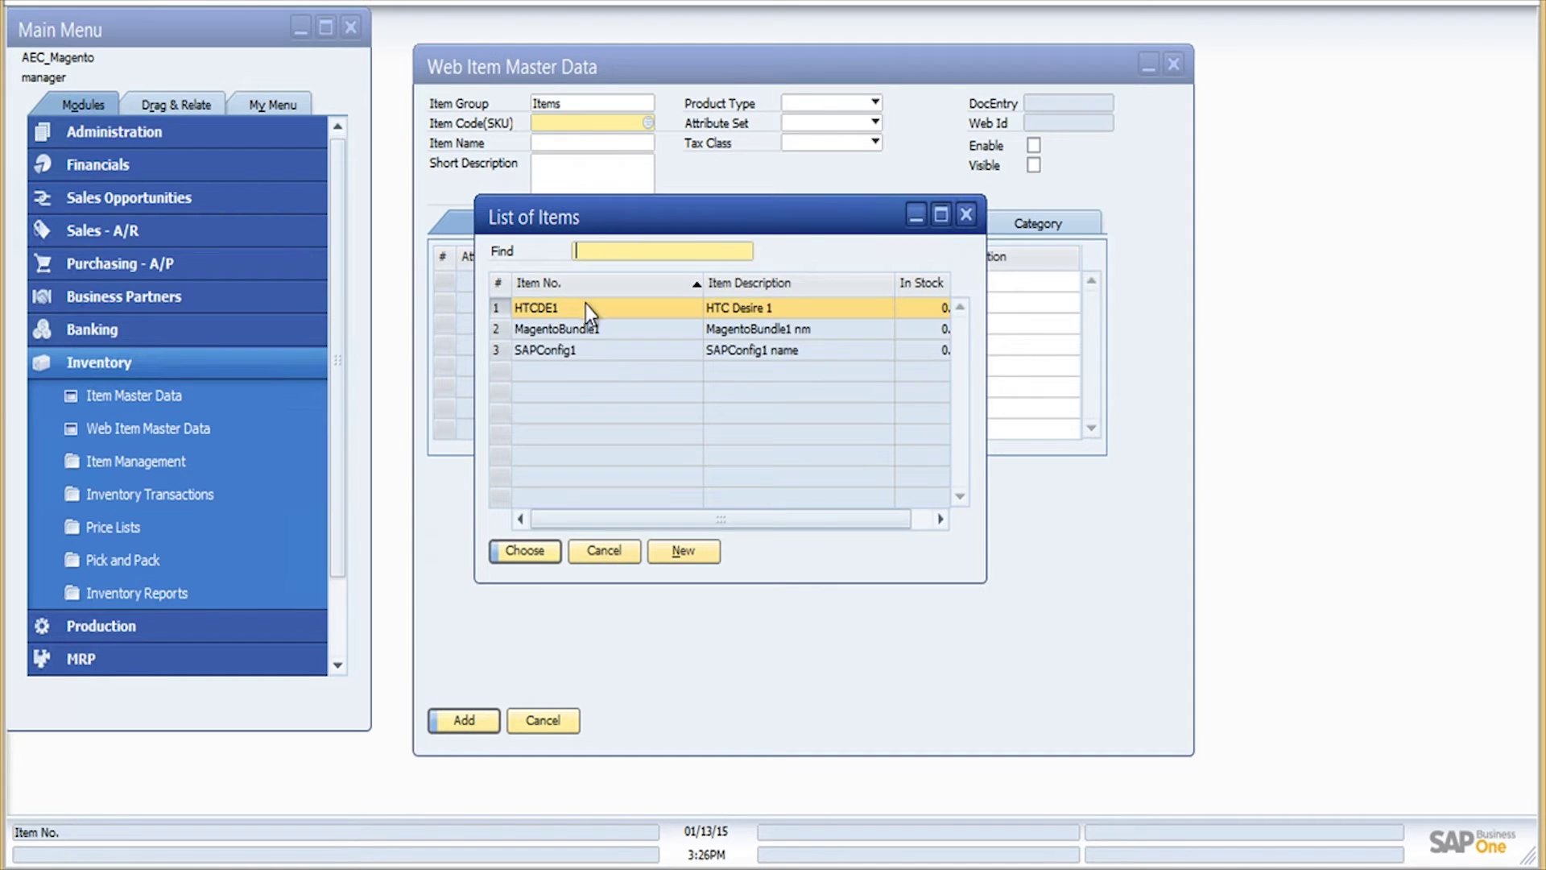
Choose HTCDE1 as the Item Code (SKU) so the name fills as HTC Desire 1.
double_click(586, 303)
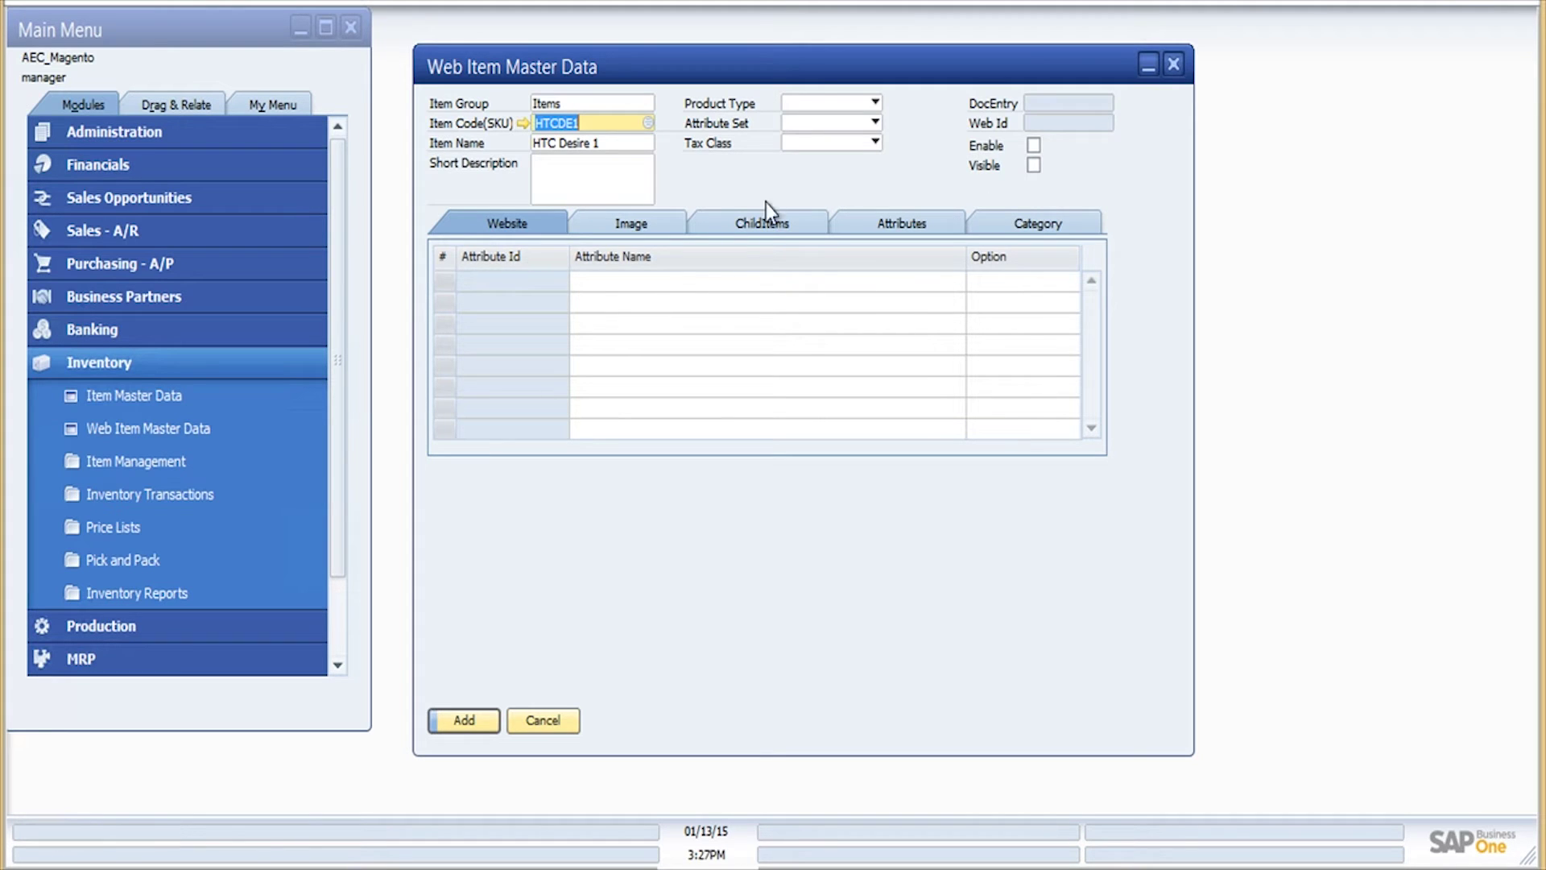
click(625, 179)
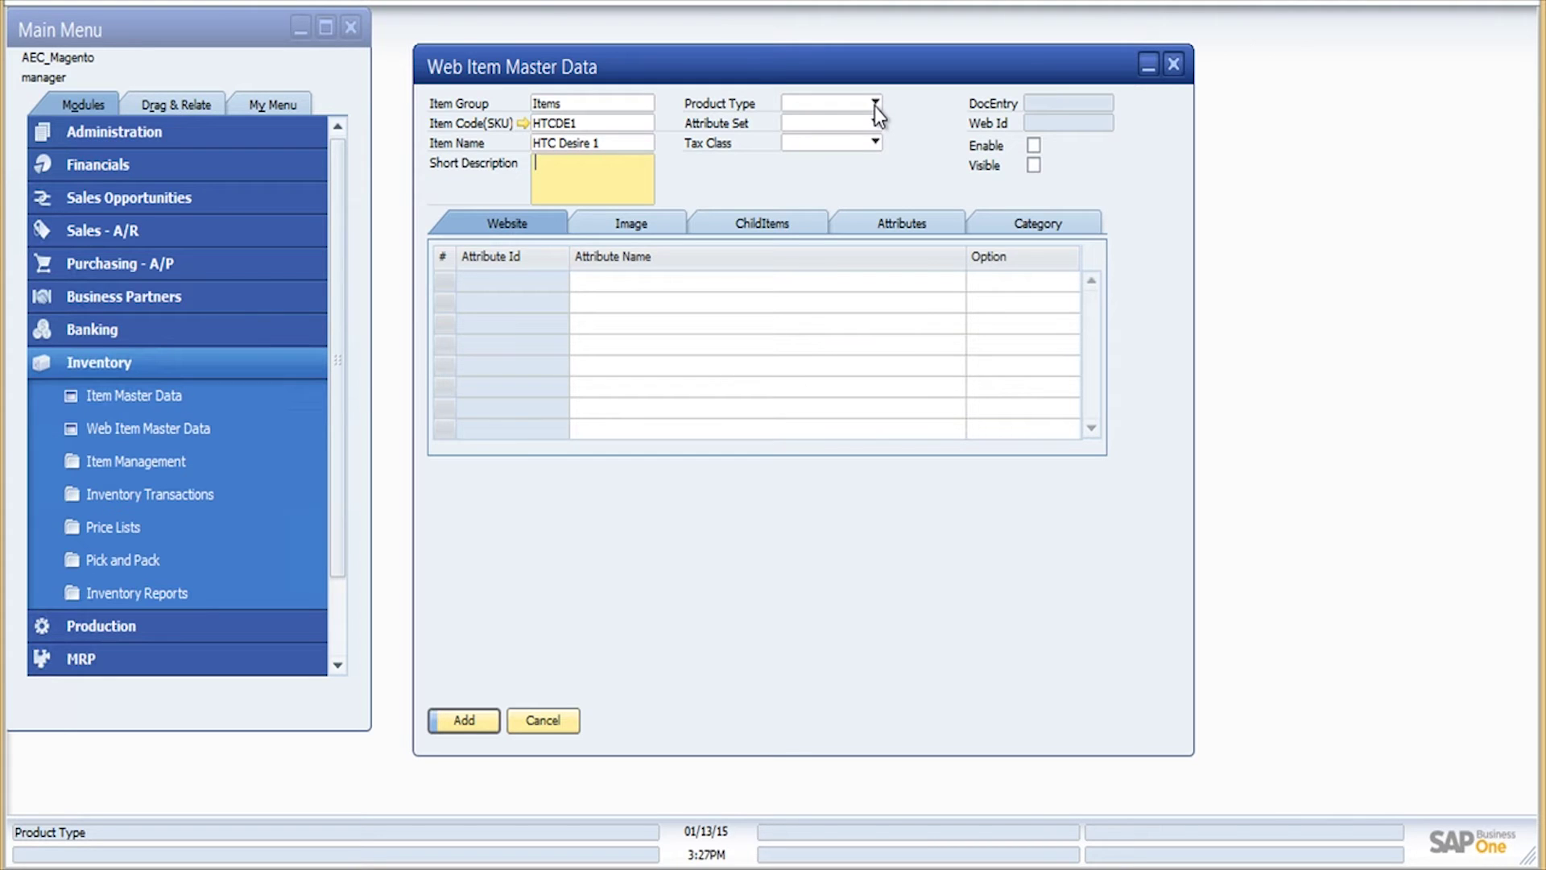
Set the web item's Product Type to Simple, Attribute Set to Default and Tax Class to Taxable Goods.
click(875, 106)
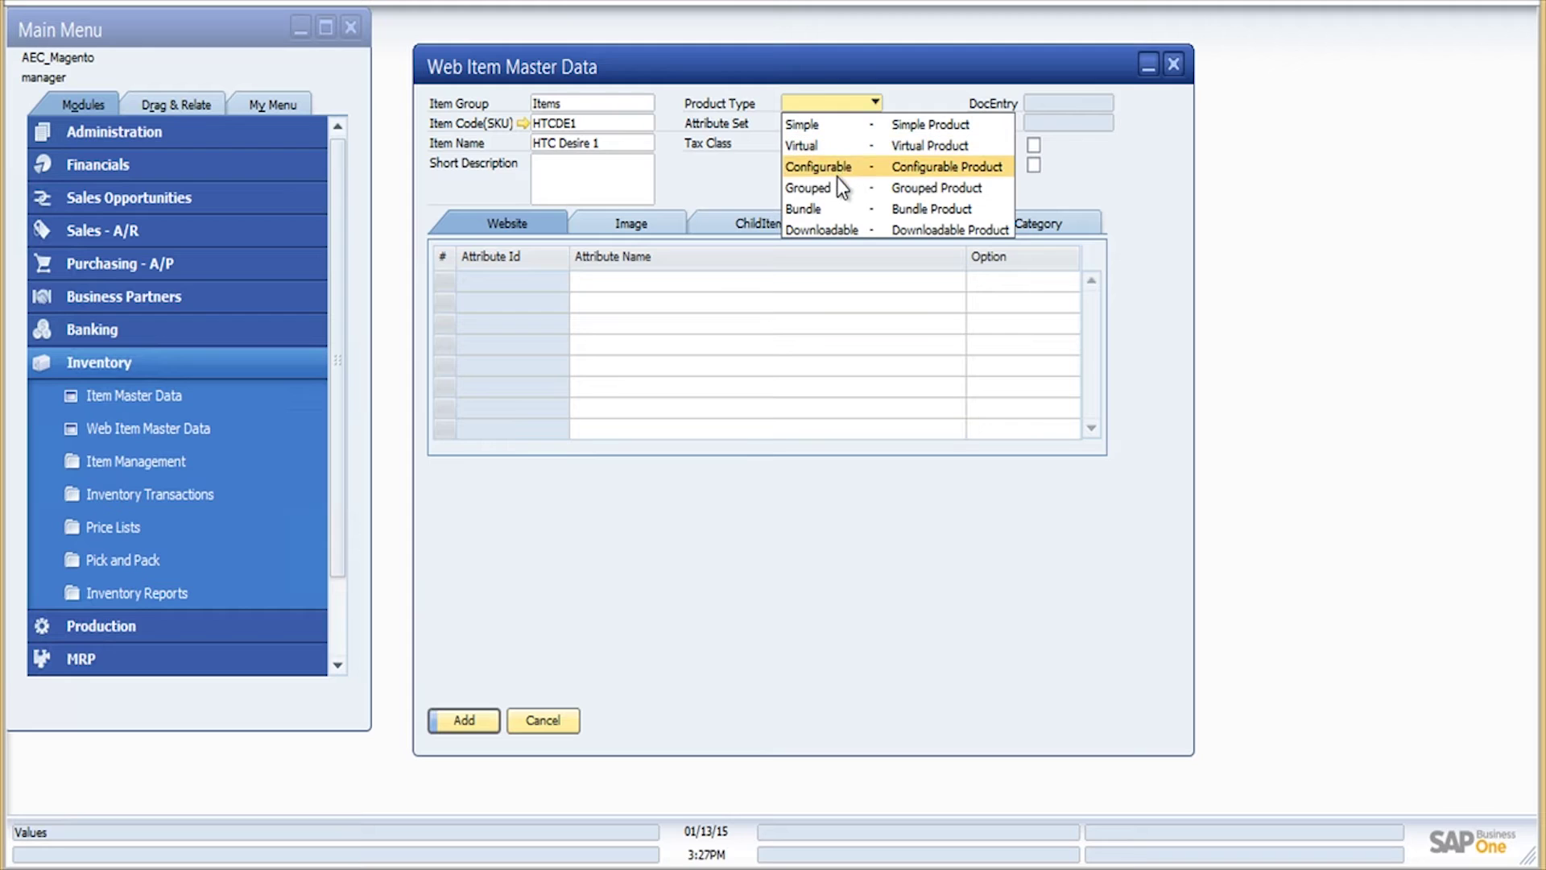
click(815, 128)
click(873, 123)
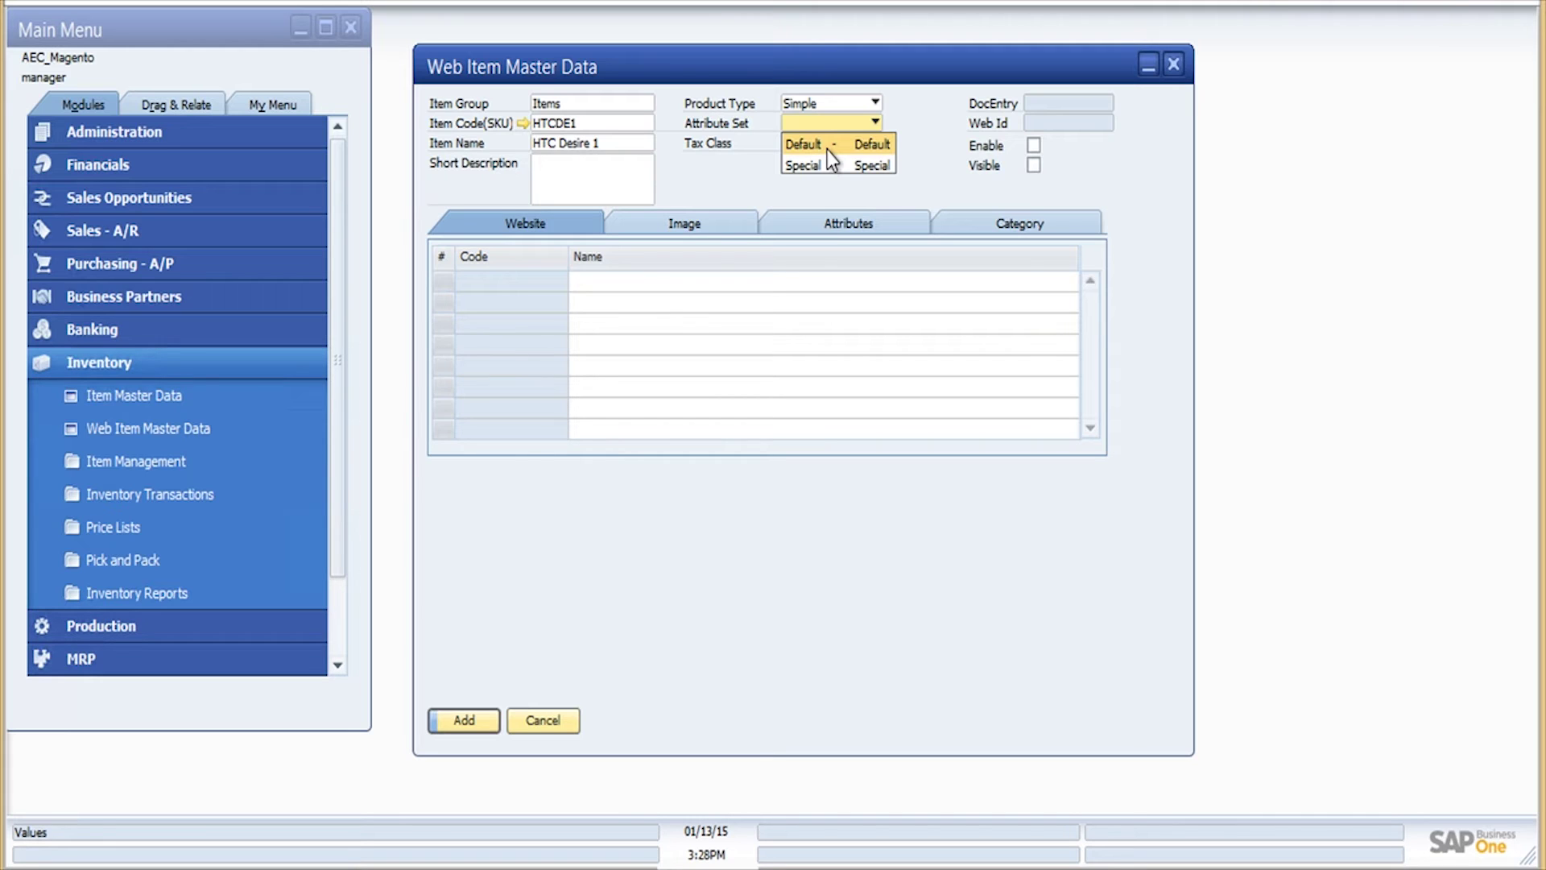
click(822, 146)
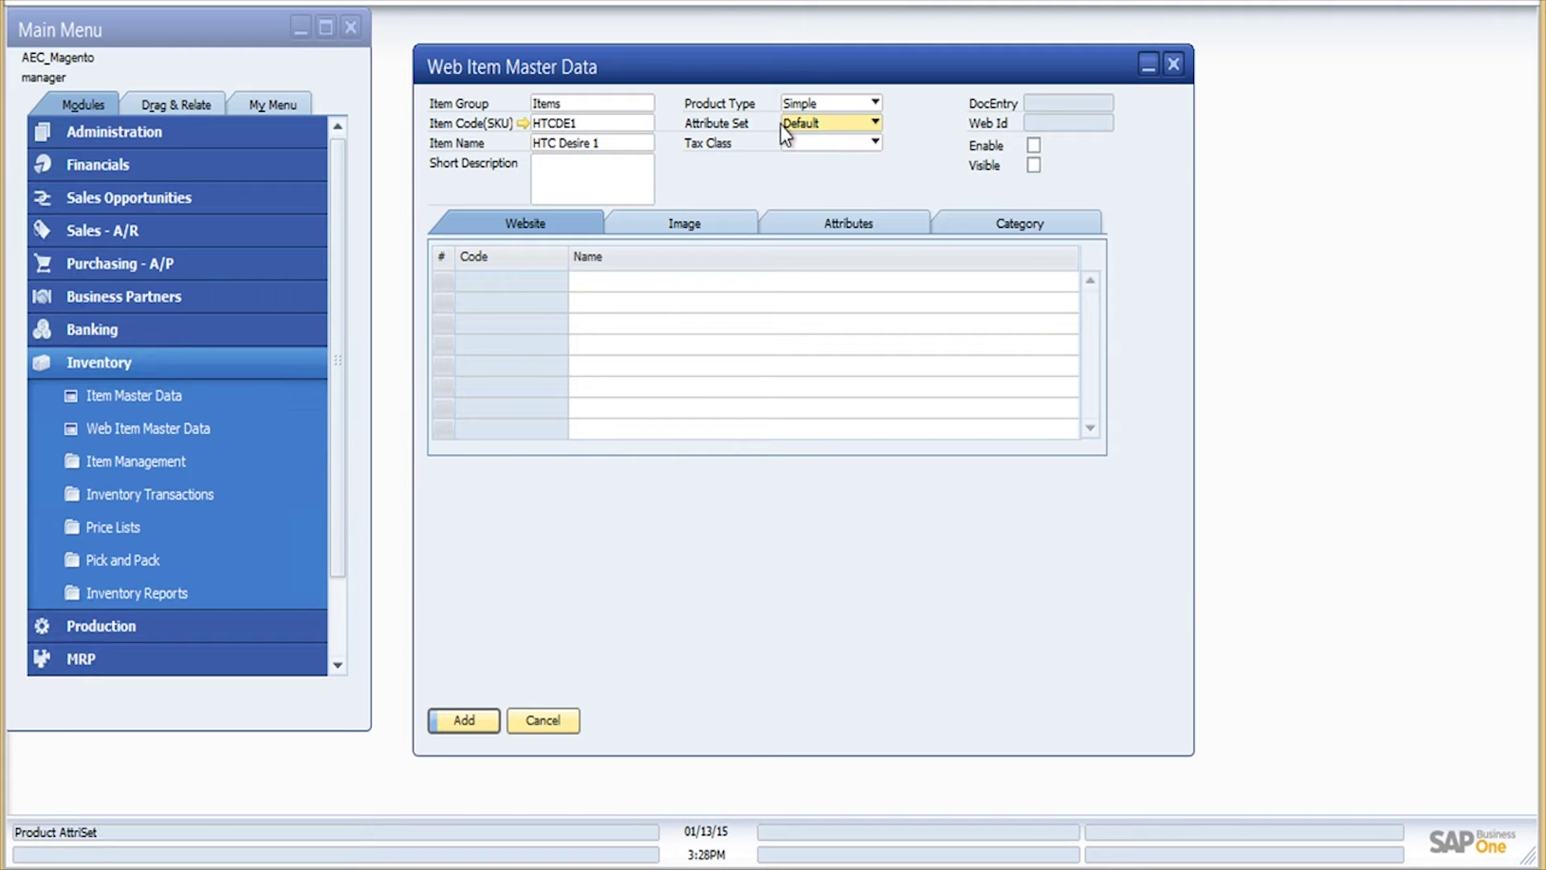
click(873, 142)
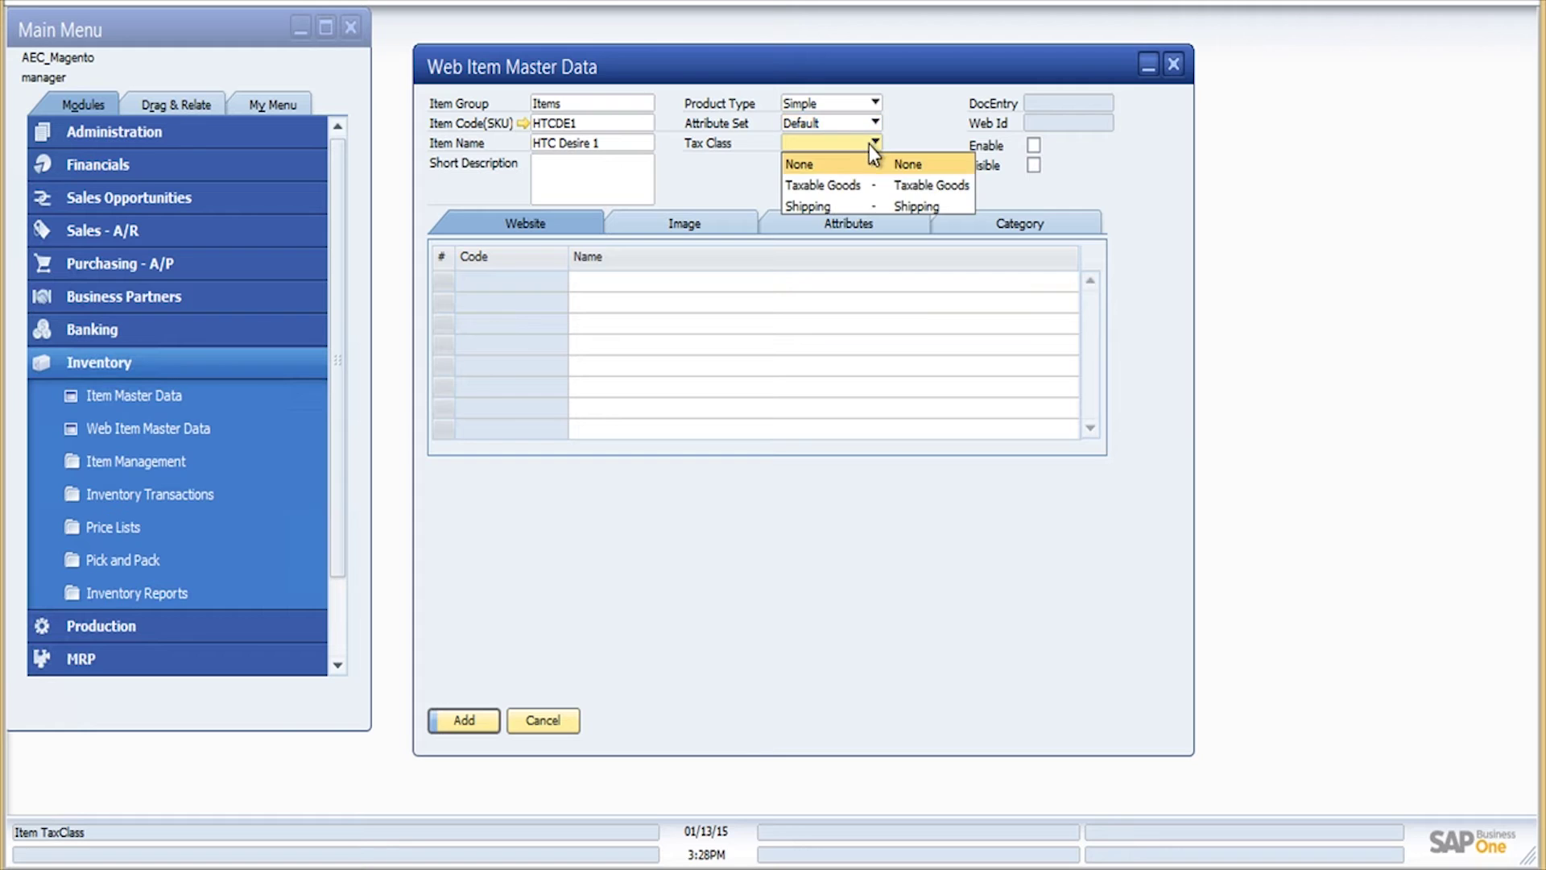
click(844, 194)
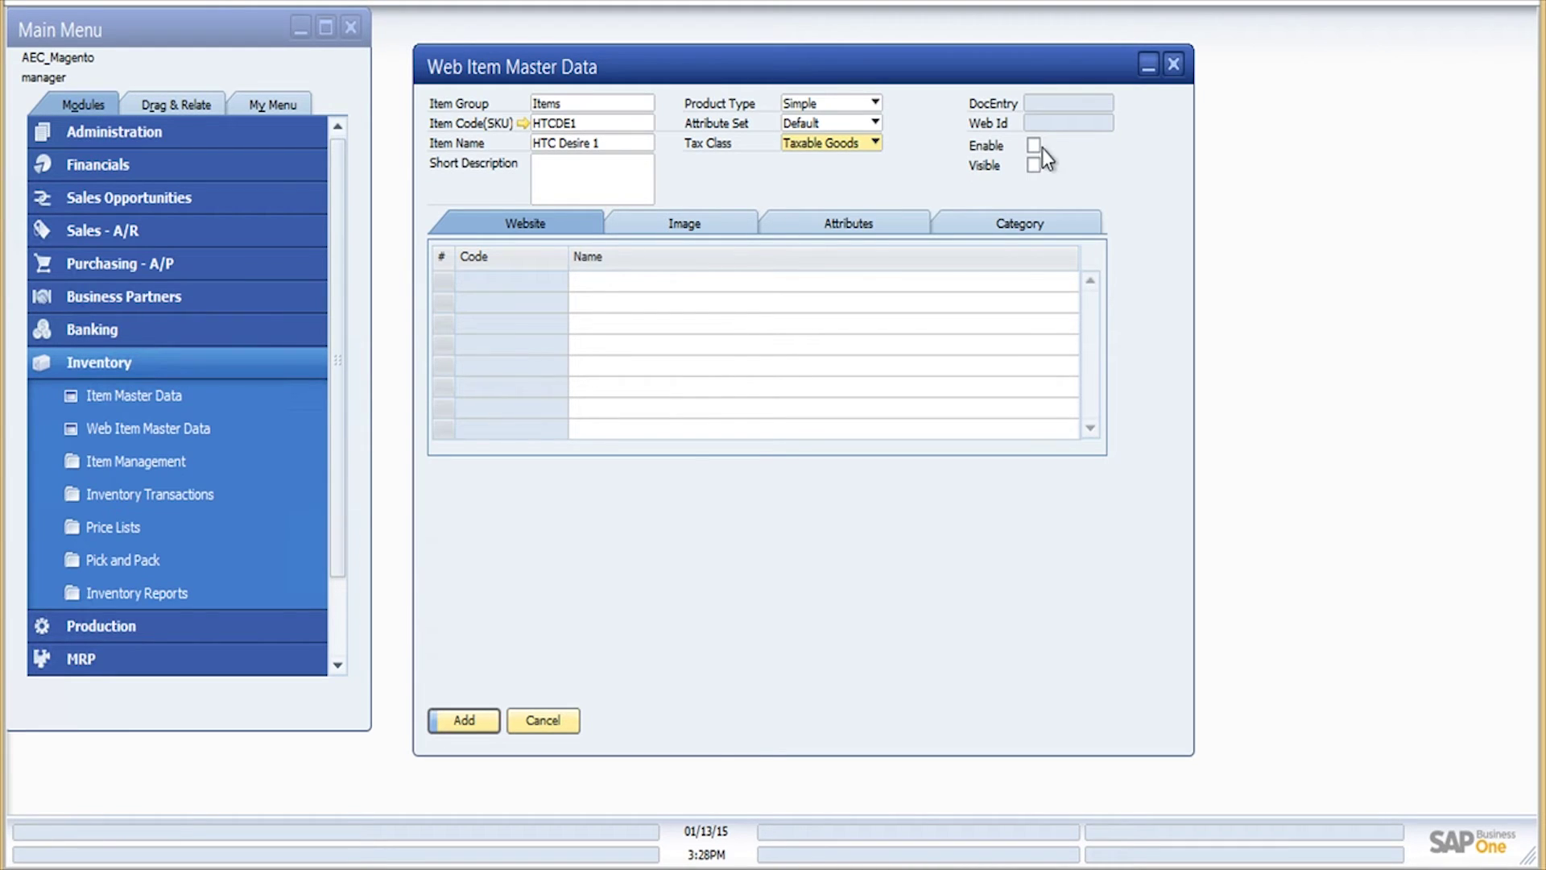
Enter the short description '13 mega pixel camera' and make the web item visible.
click(625, 184)
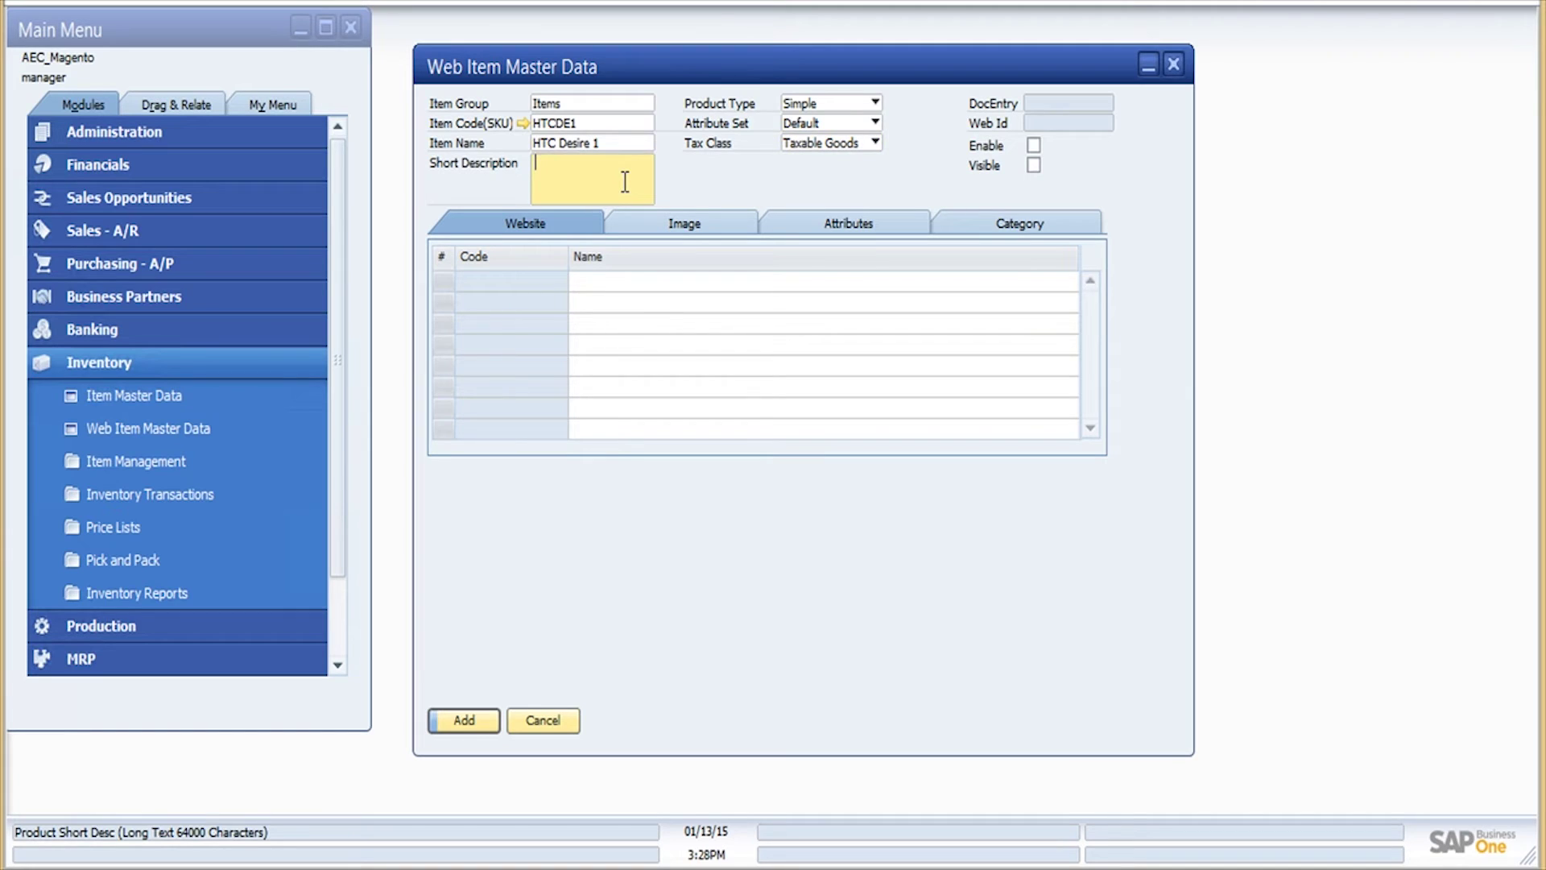
text(13 mega pixel camera)
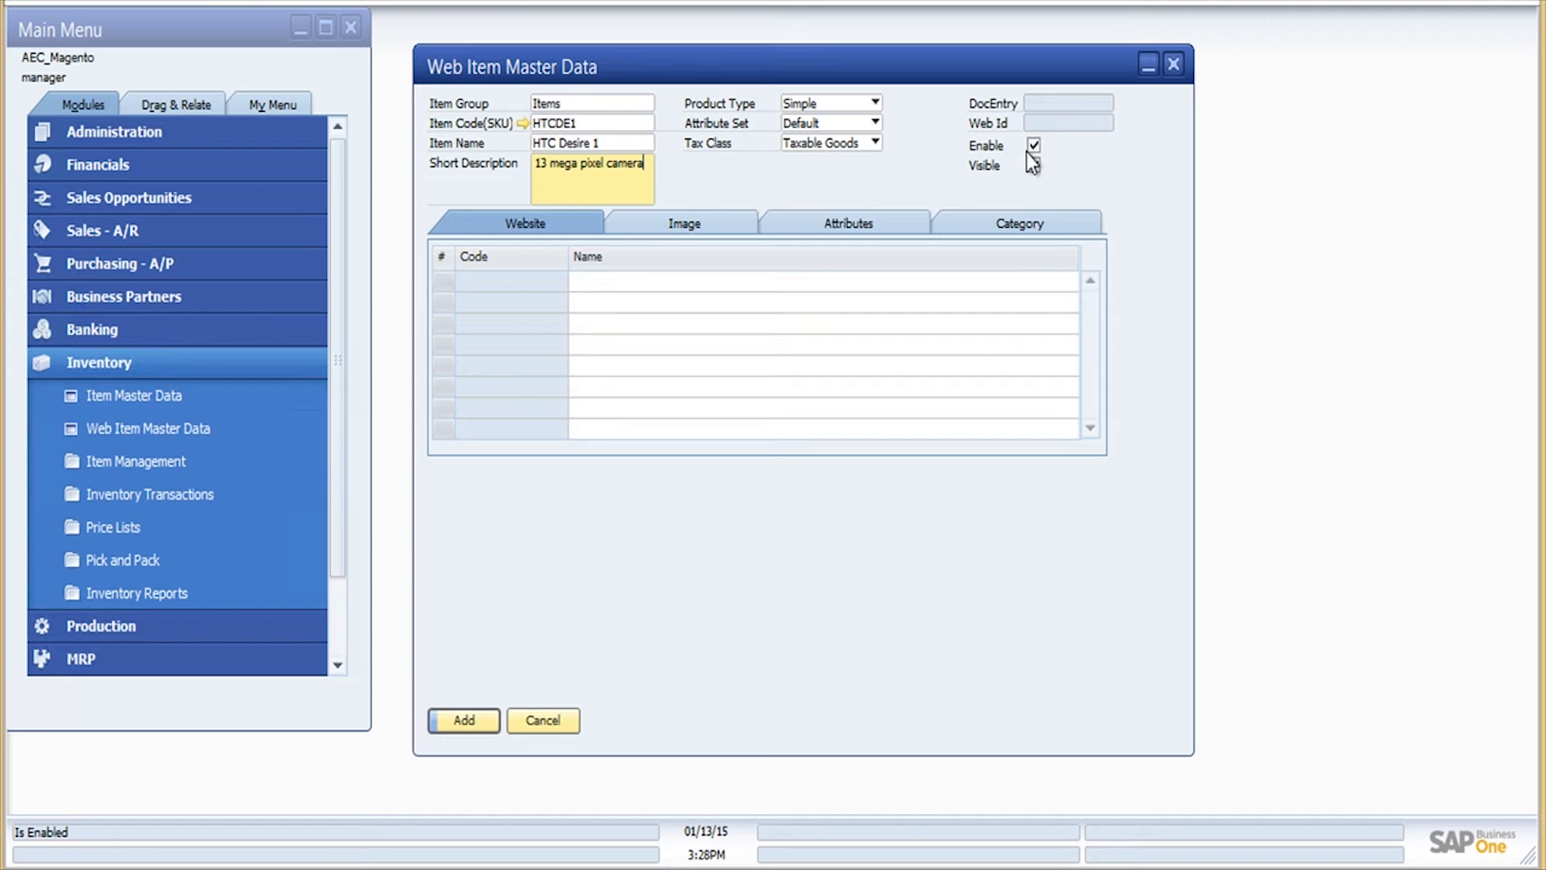
click(1033, 166)
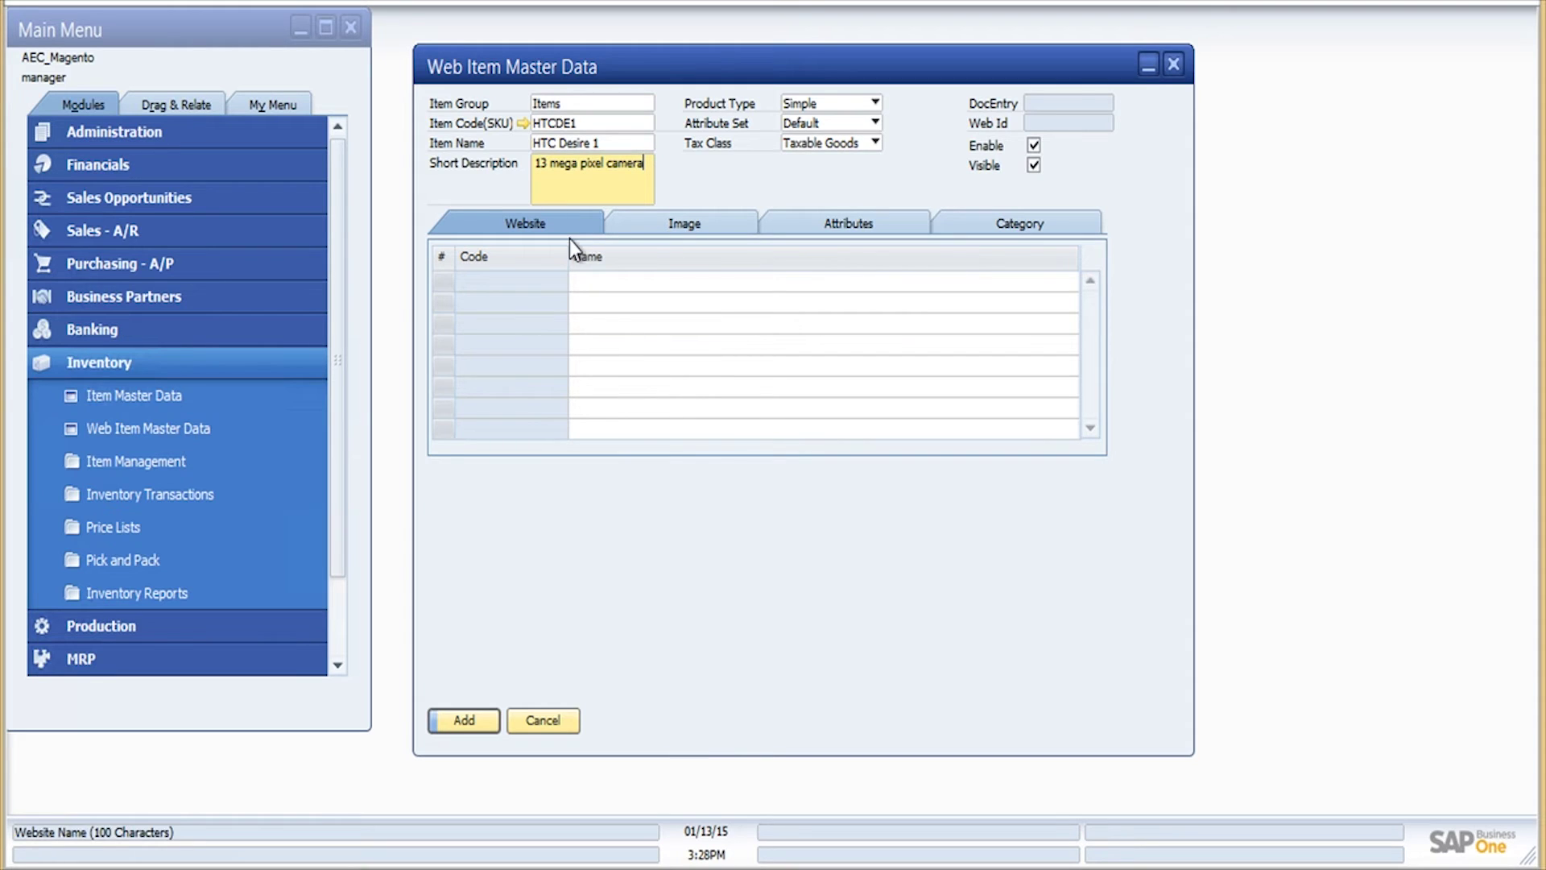
Assign the base website to the first website row and bring up the image slots.
click(1076, 282)
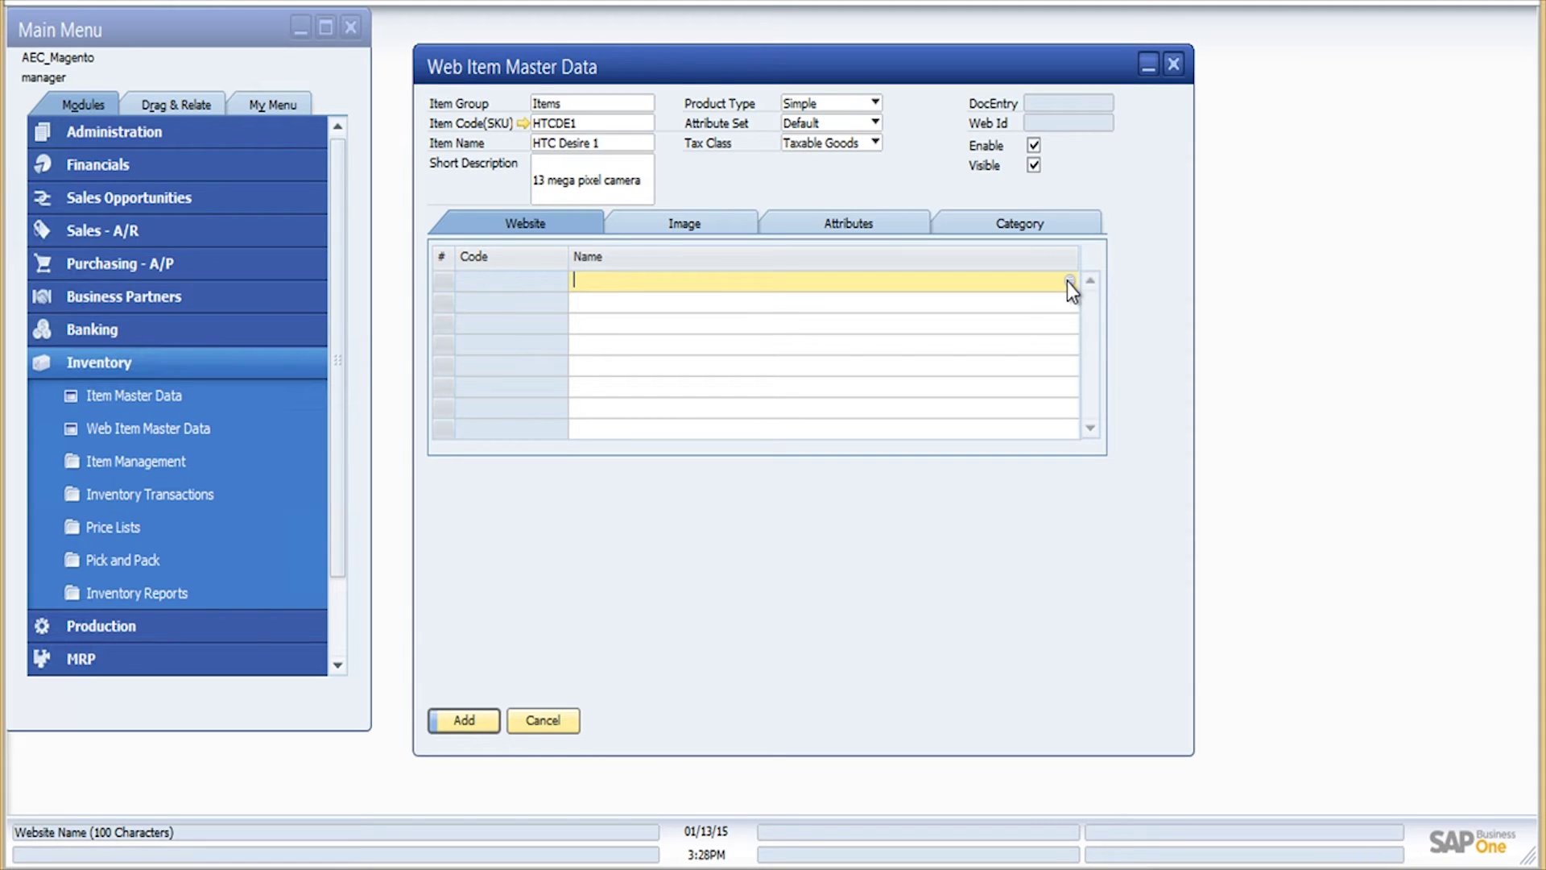
click(1069, 280)
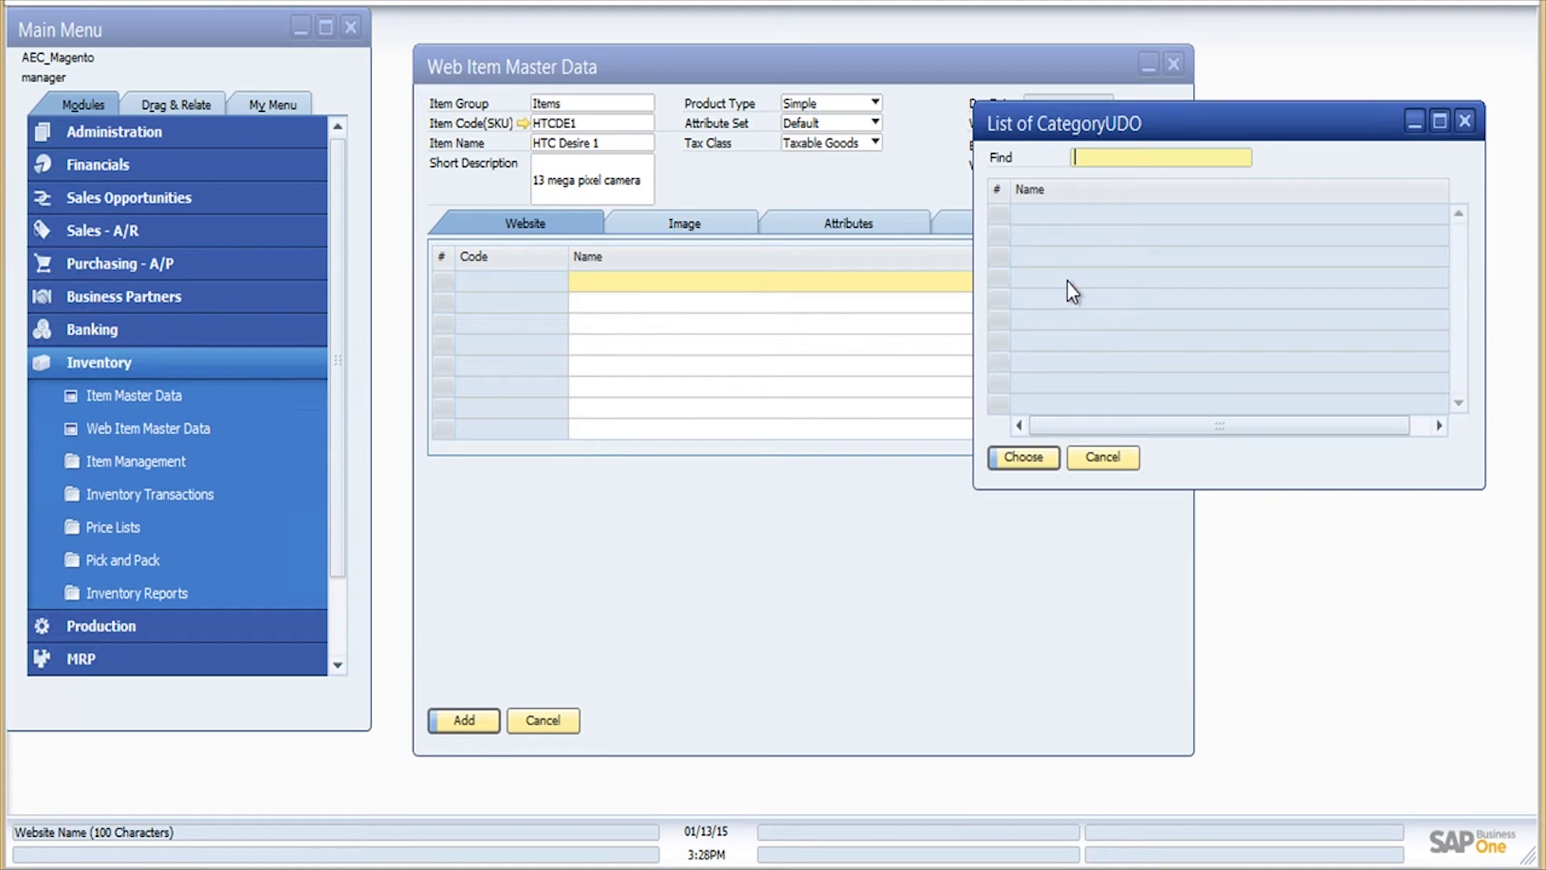
double_click(1051, 219)
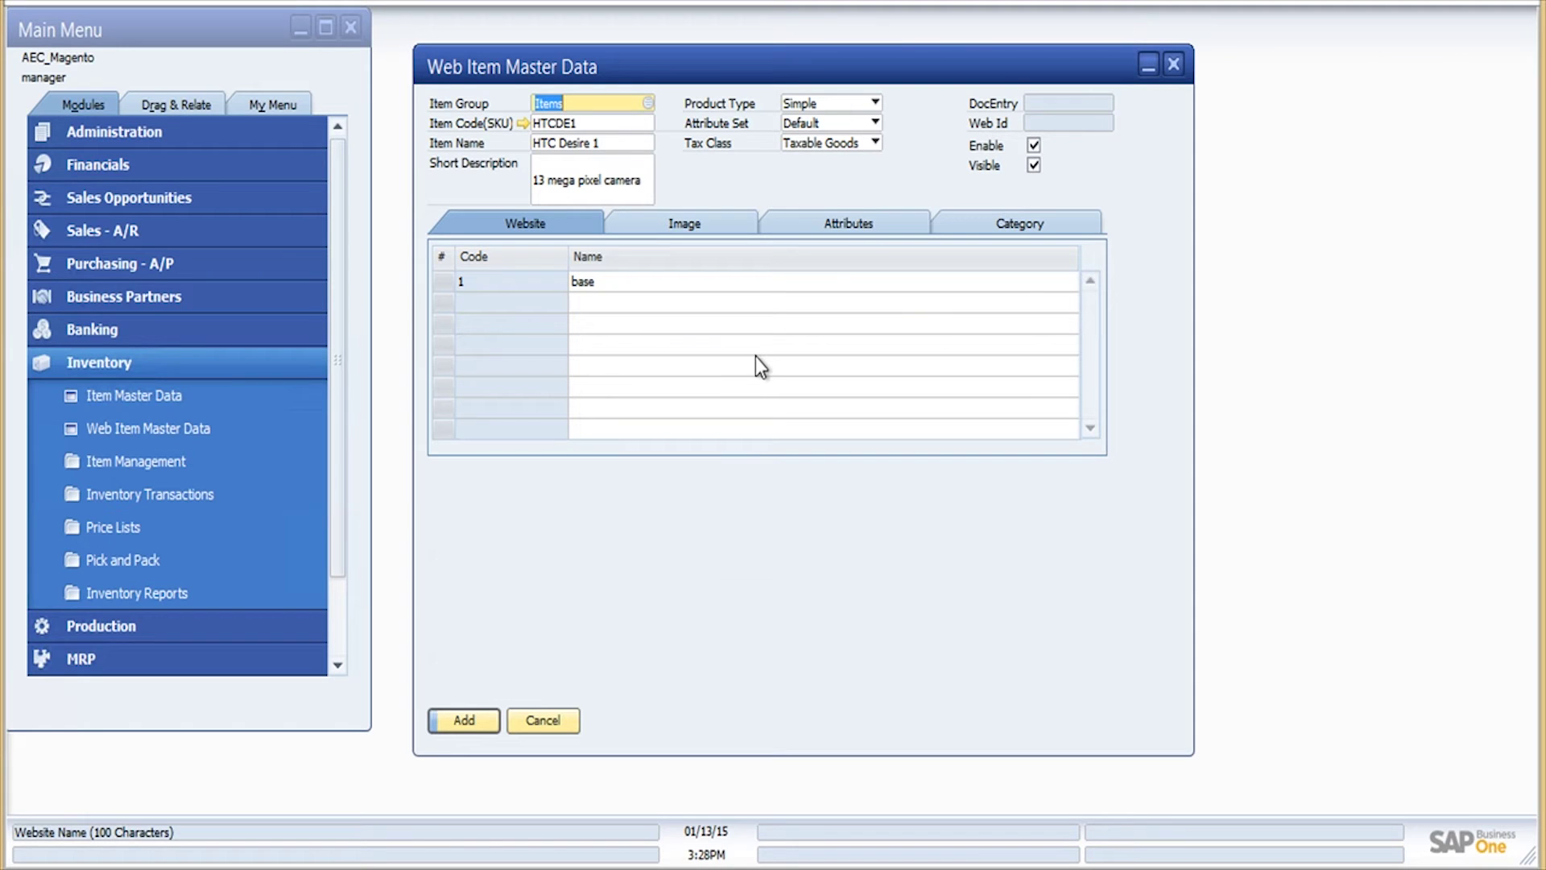
click(690, 218)
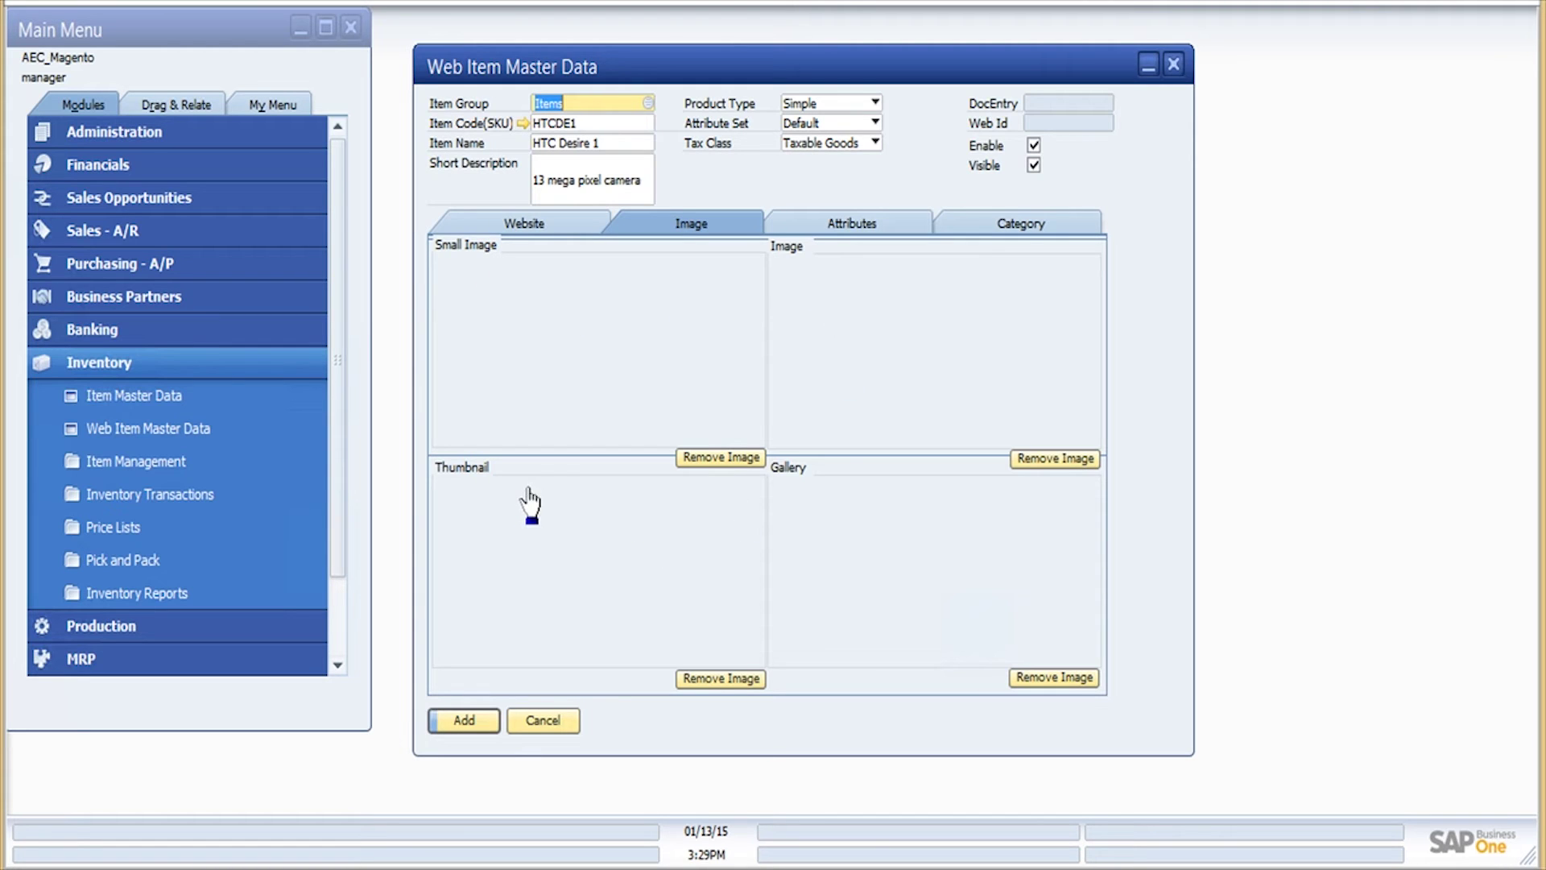
Add the color attribute with option Black to the web item.
click(829, 229)
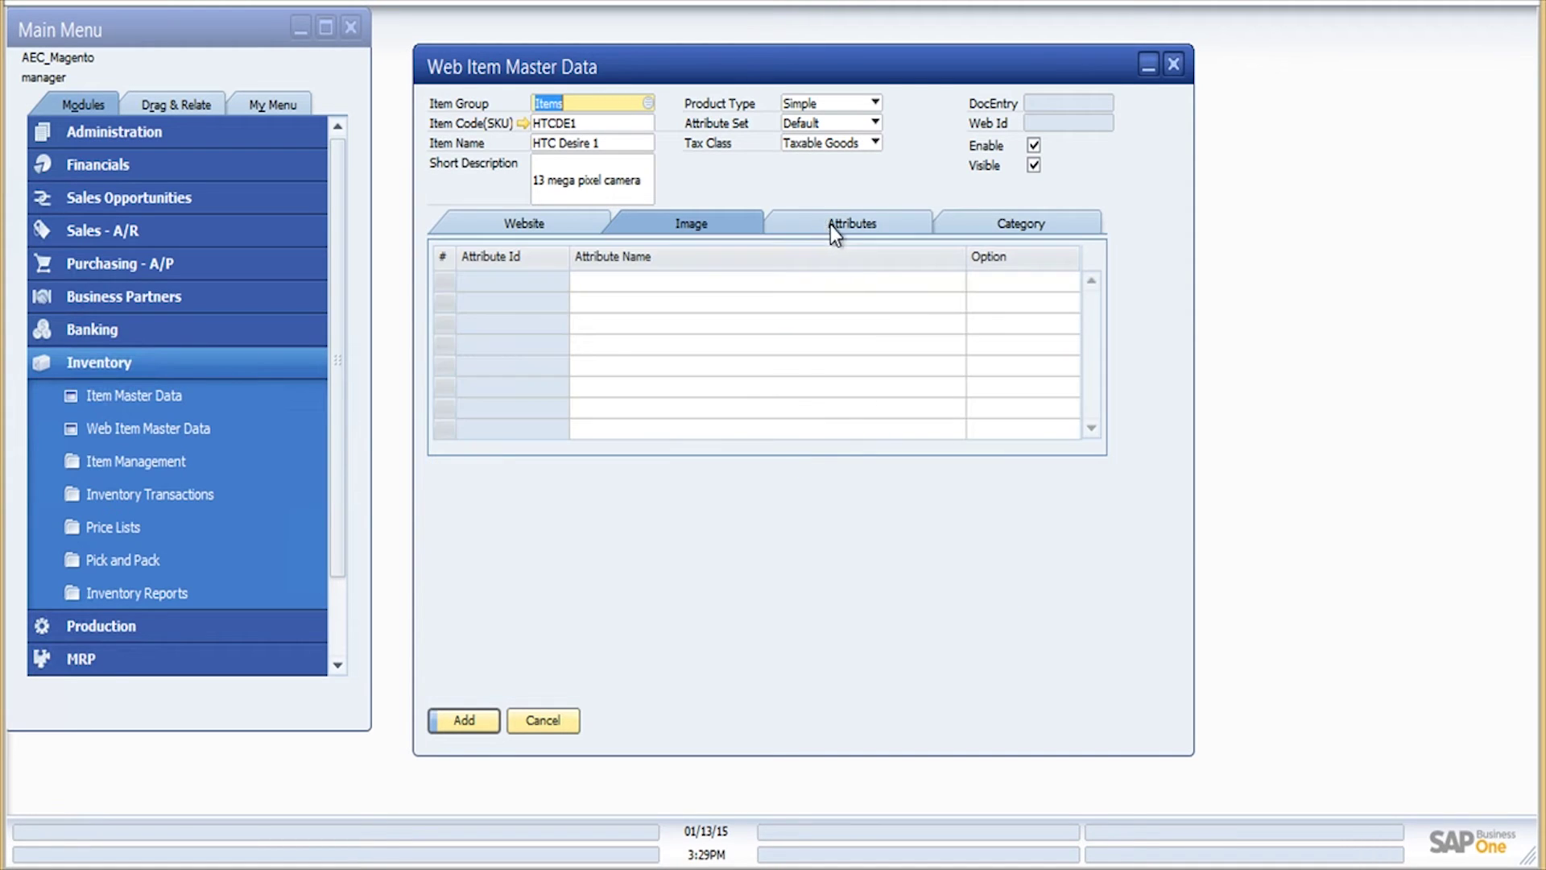
click(955, 285)
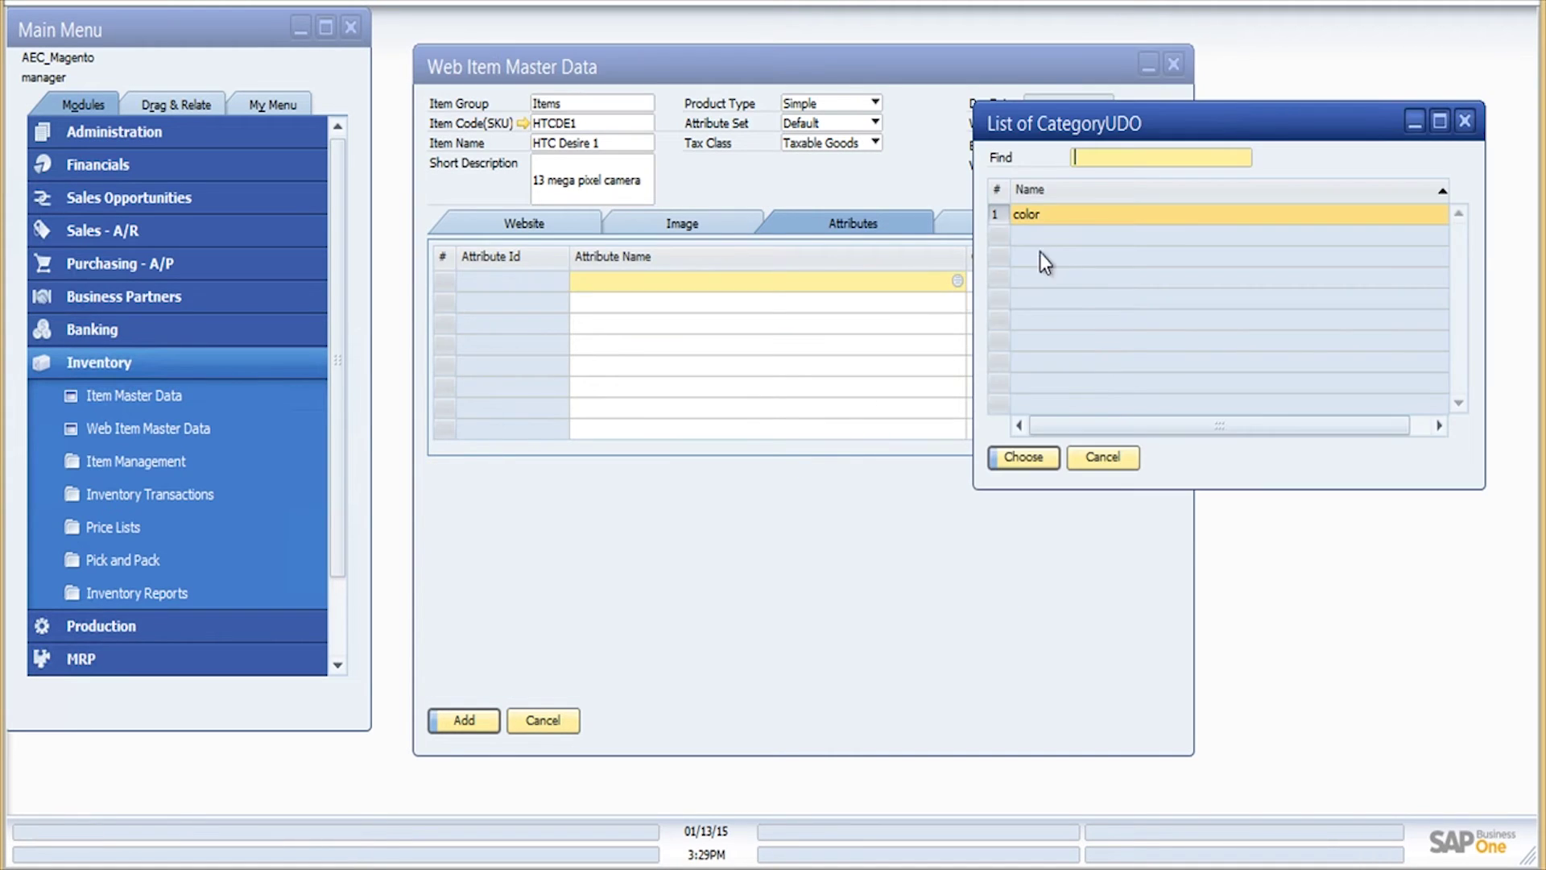
double_click(1055, 210)
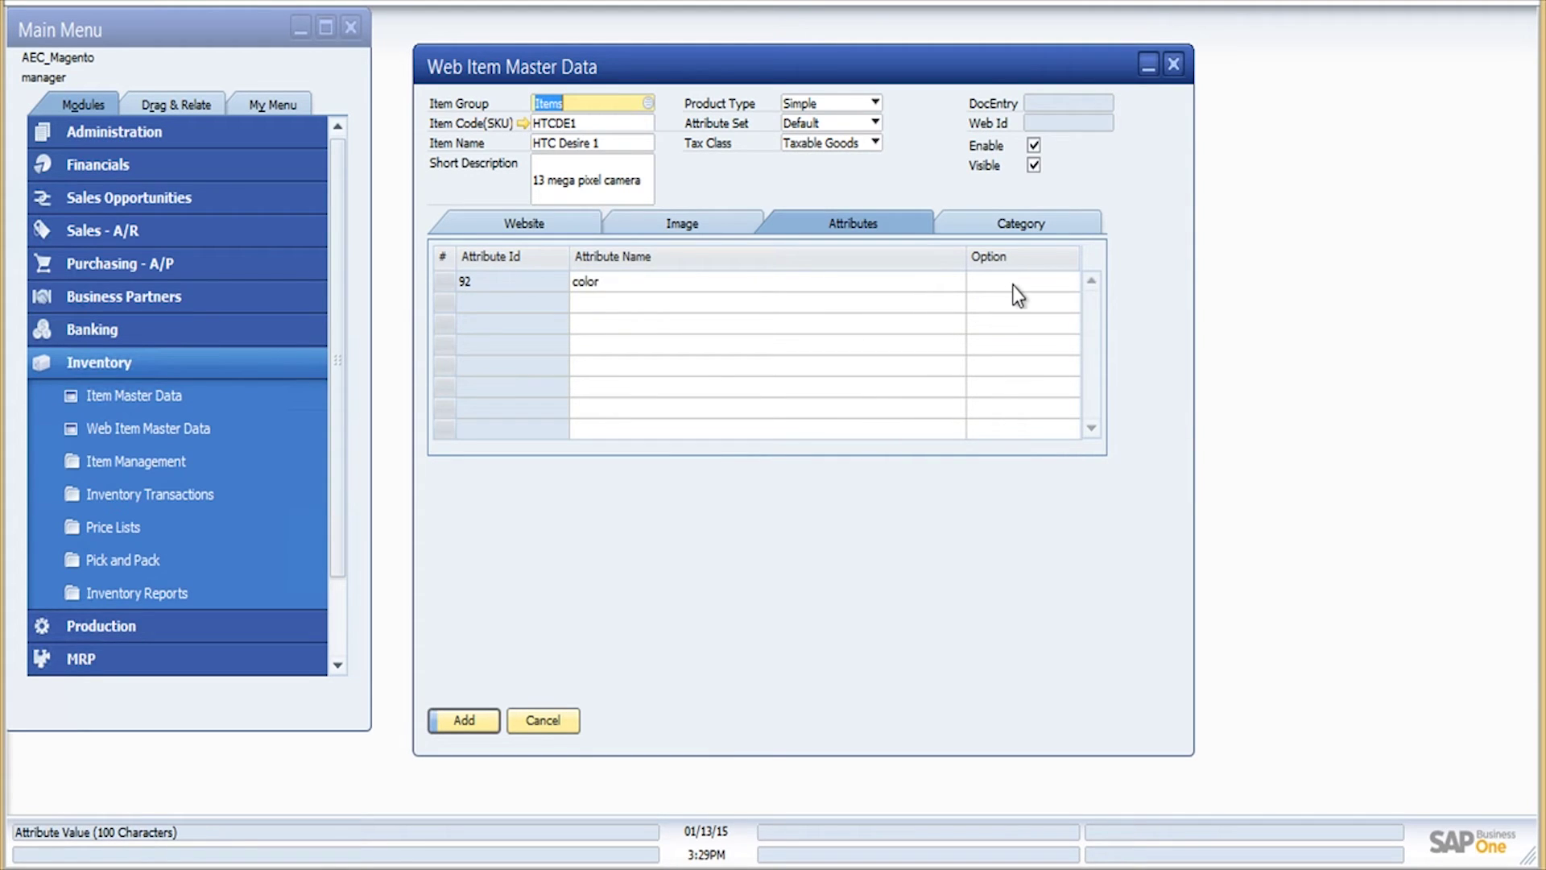
click(1070, 286)
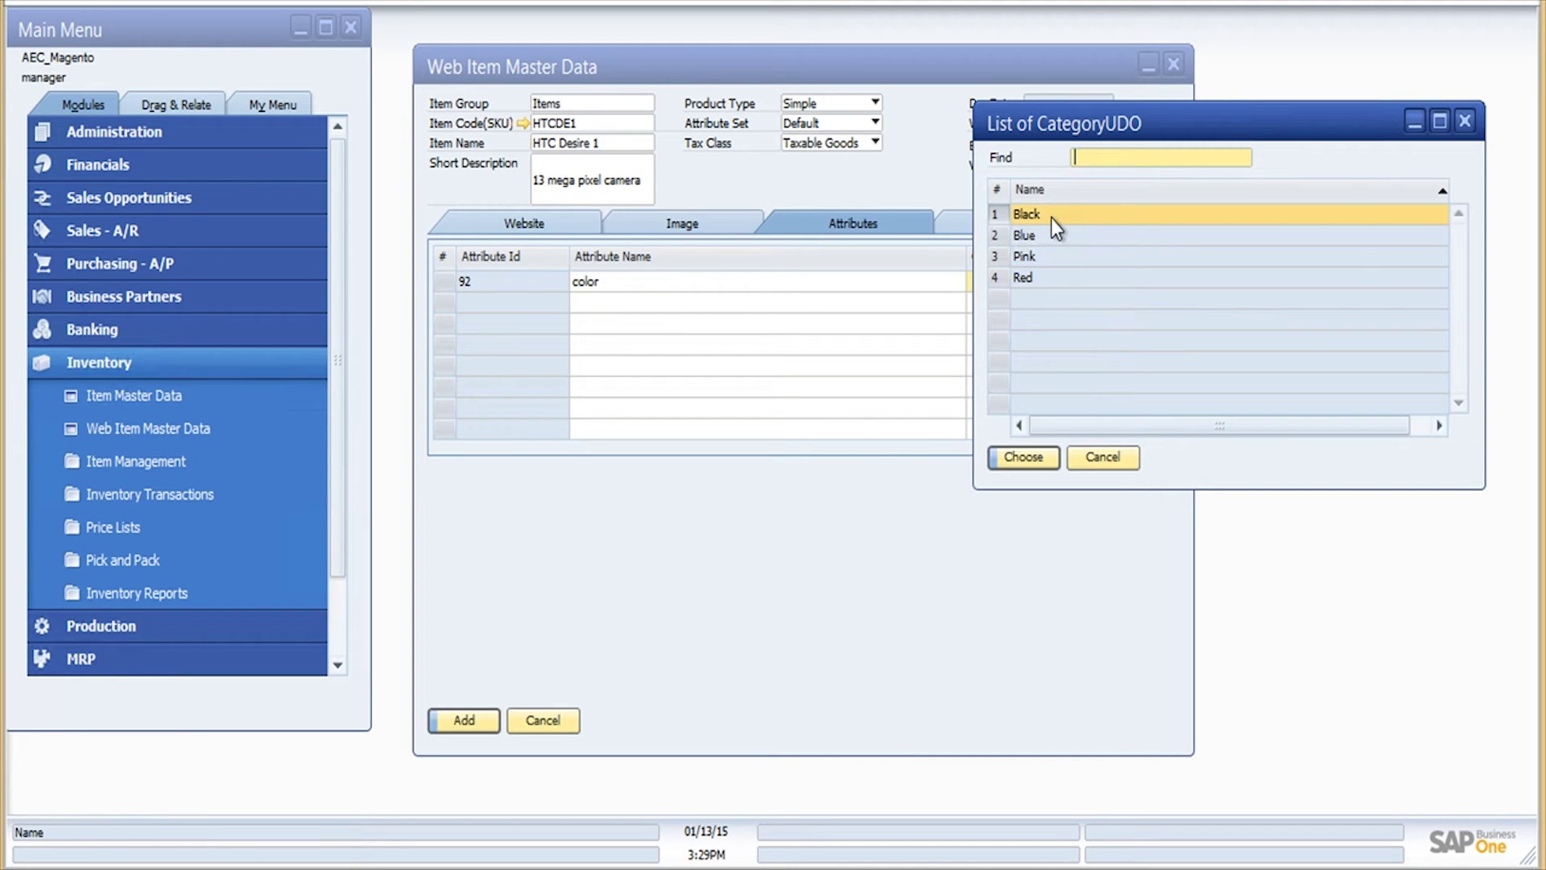
double_click(1050, 219)
Assign the Mobile category and save the new HTC Desire 1 web item.
click(1044, 221)
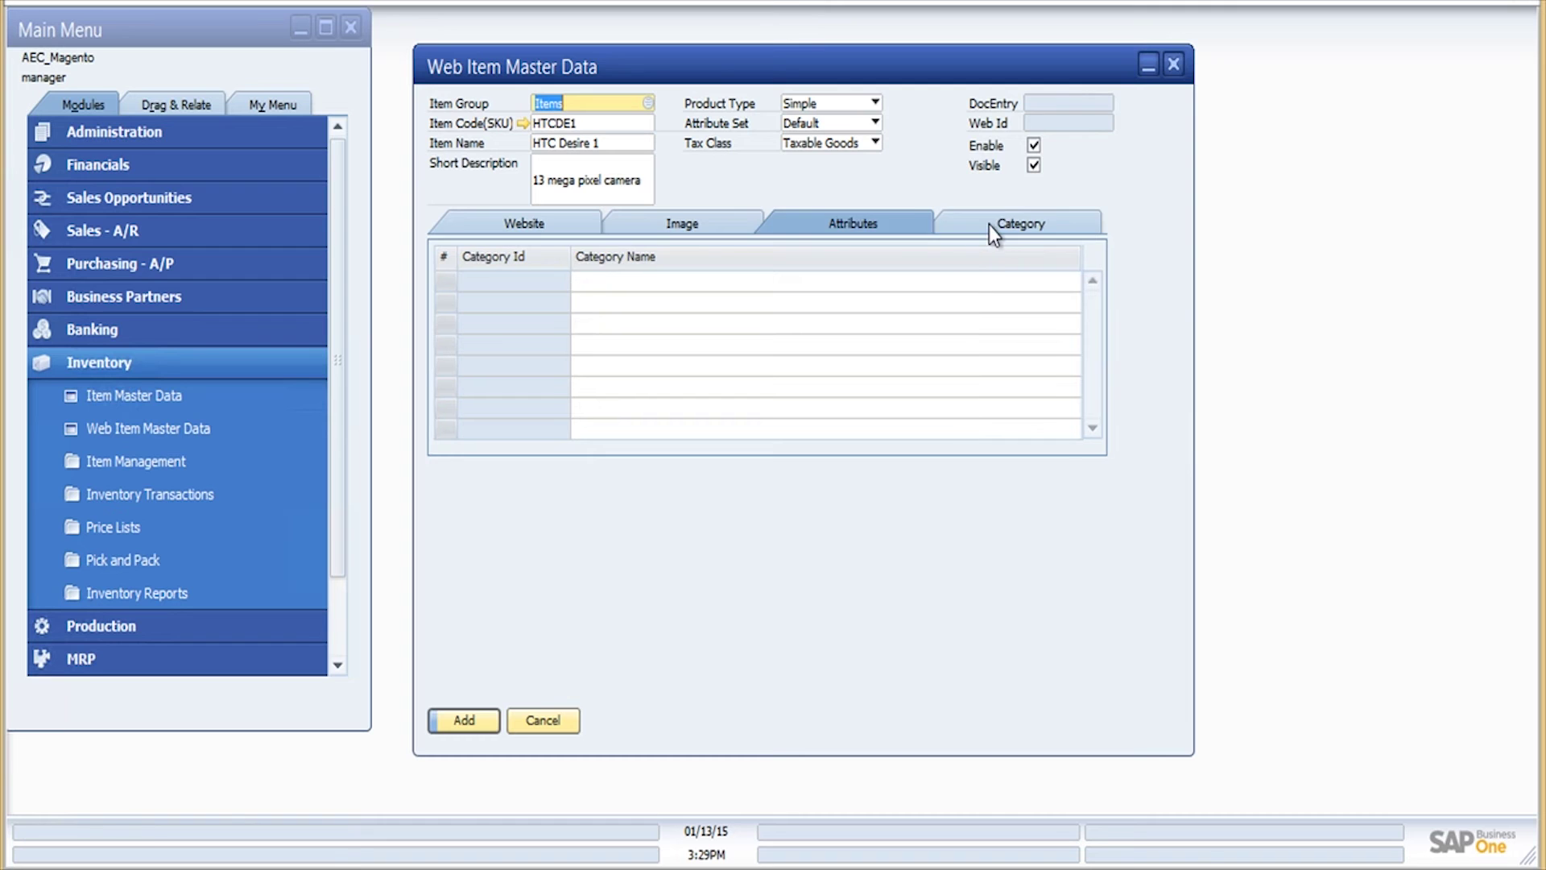
click(1071, 280)
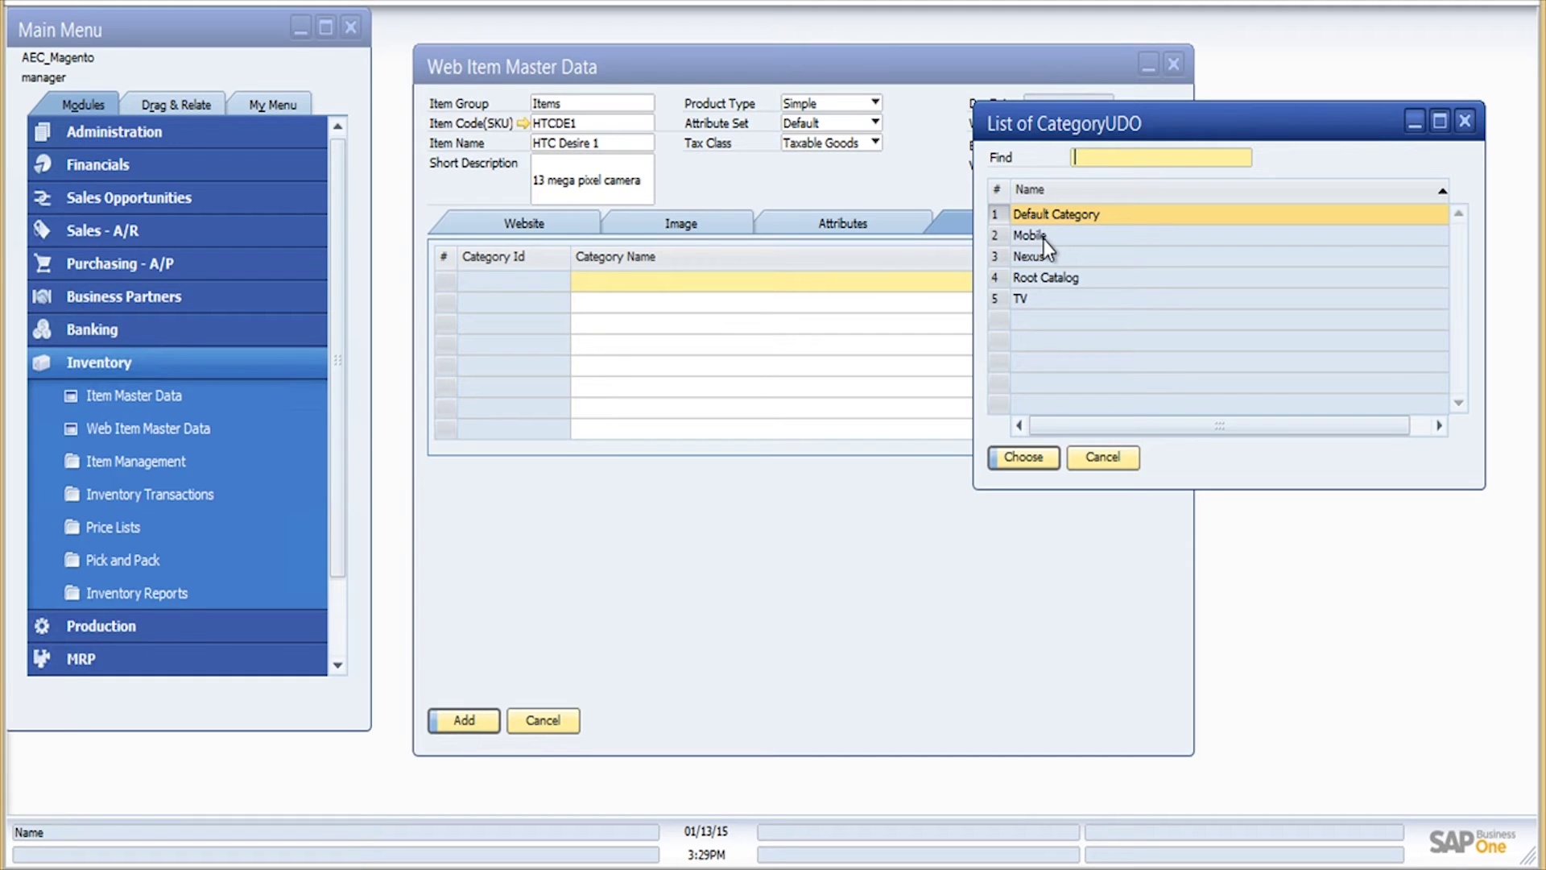
double_click(1041, 239)
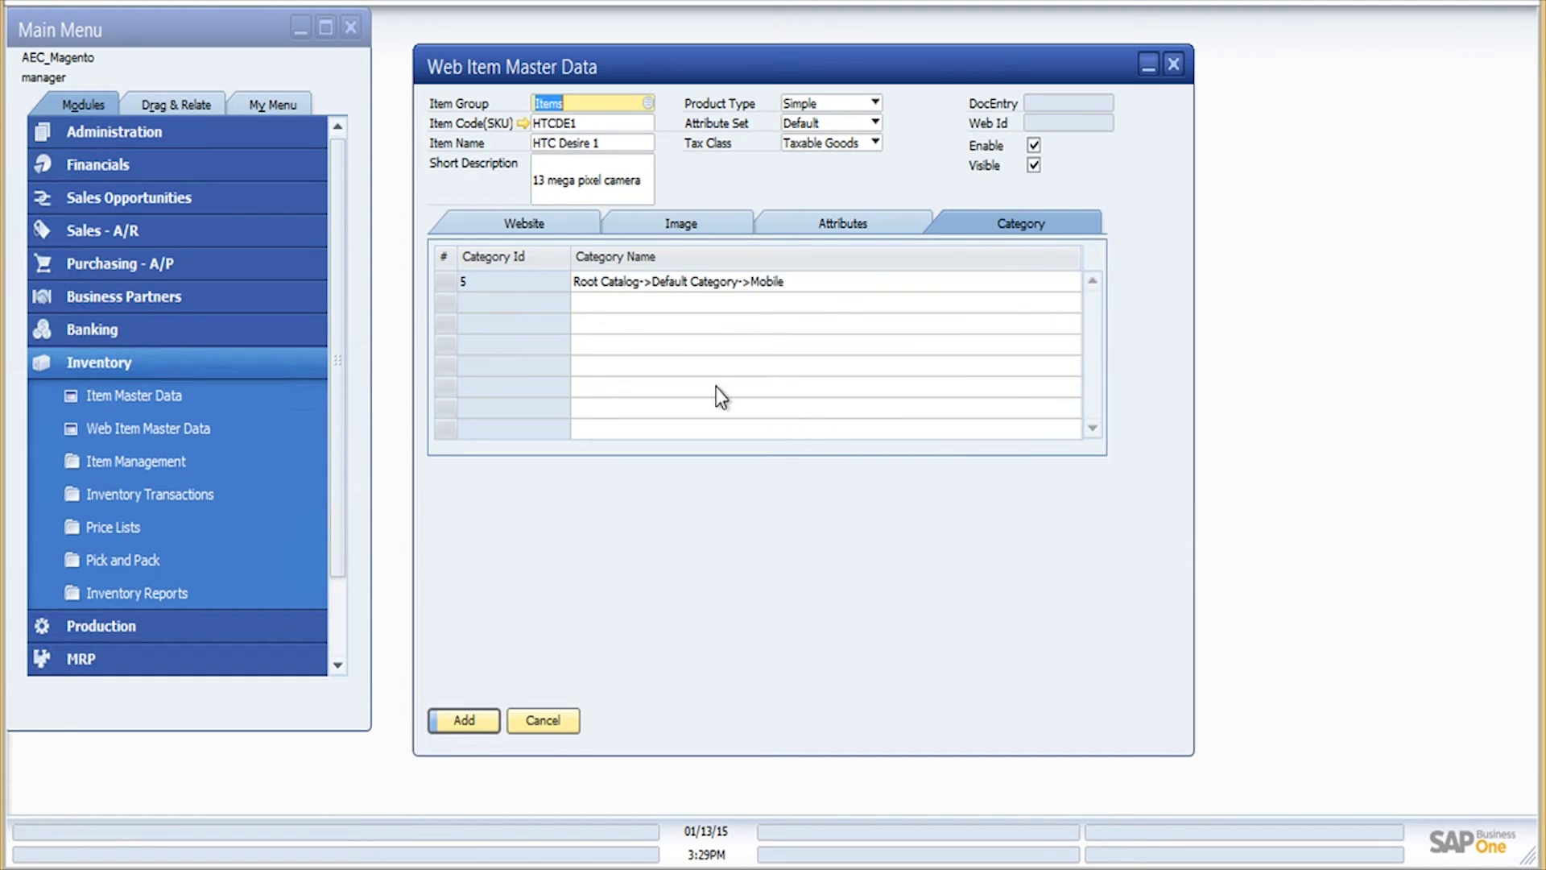
click(456, 725)
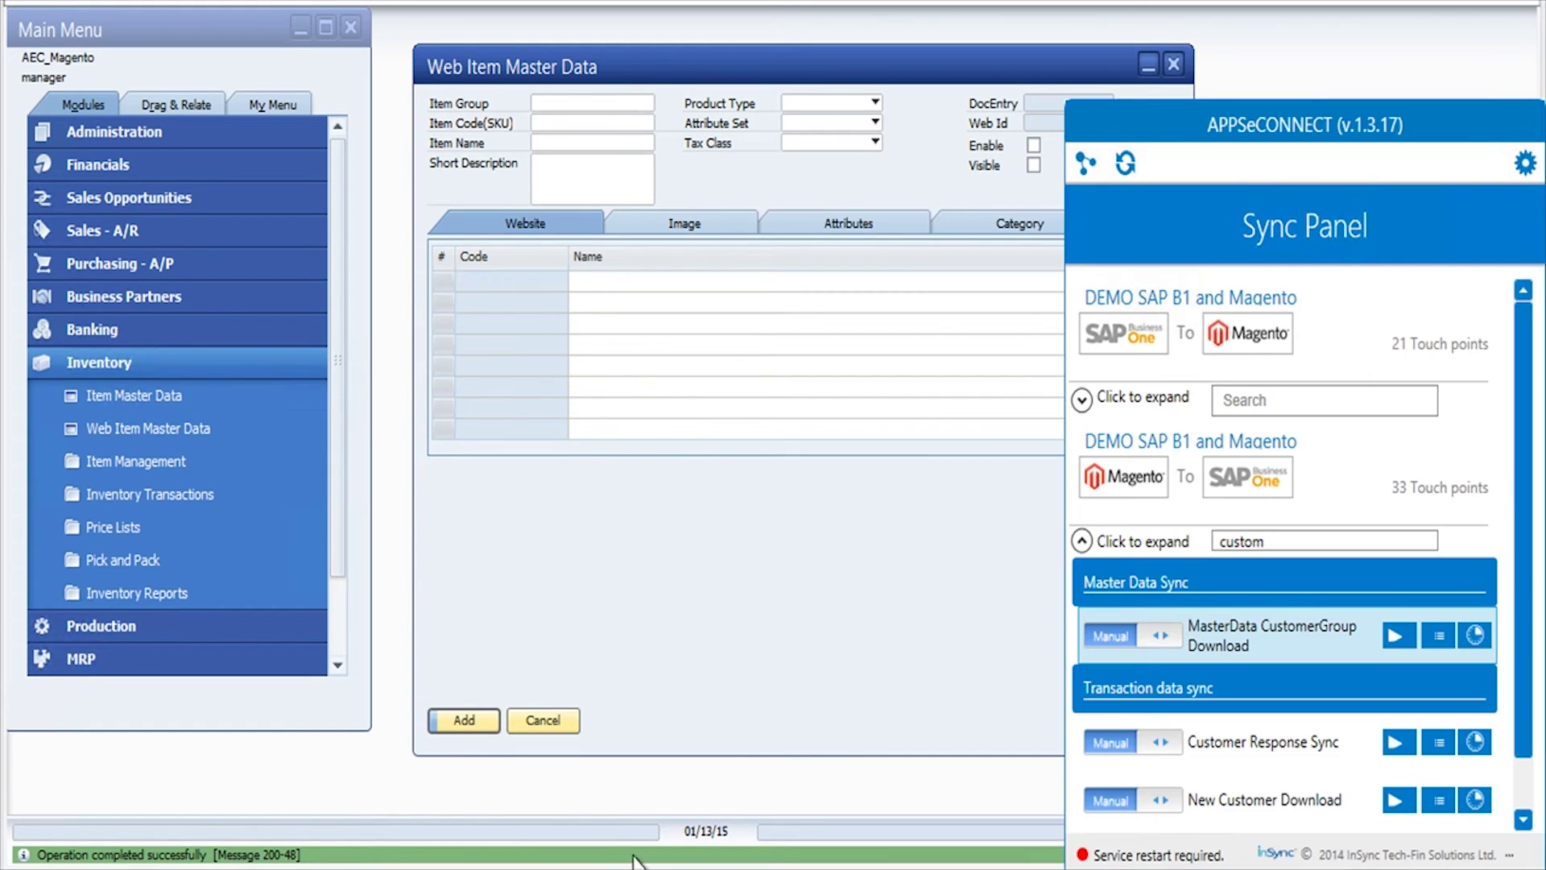
Filter the SAP-to-Magento sync points by 'simple' and run Upload New Simple Product in Magento.
click(1084, 540)
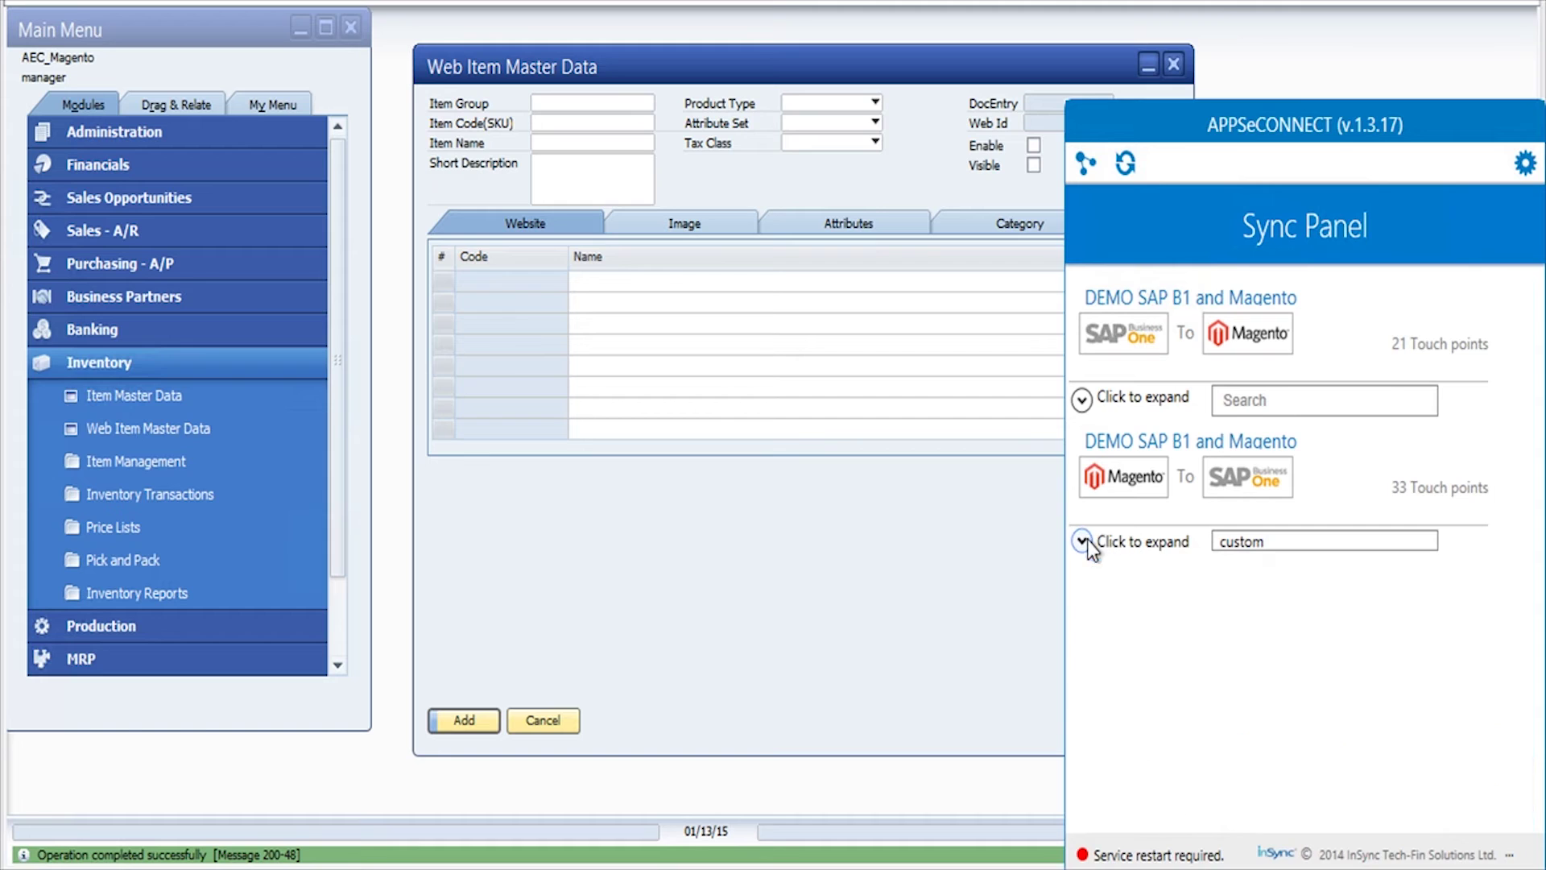
click(1262, 401)
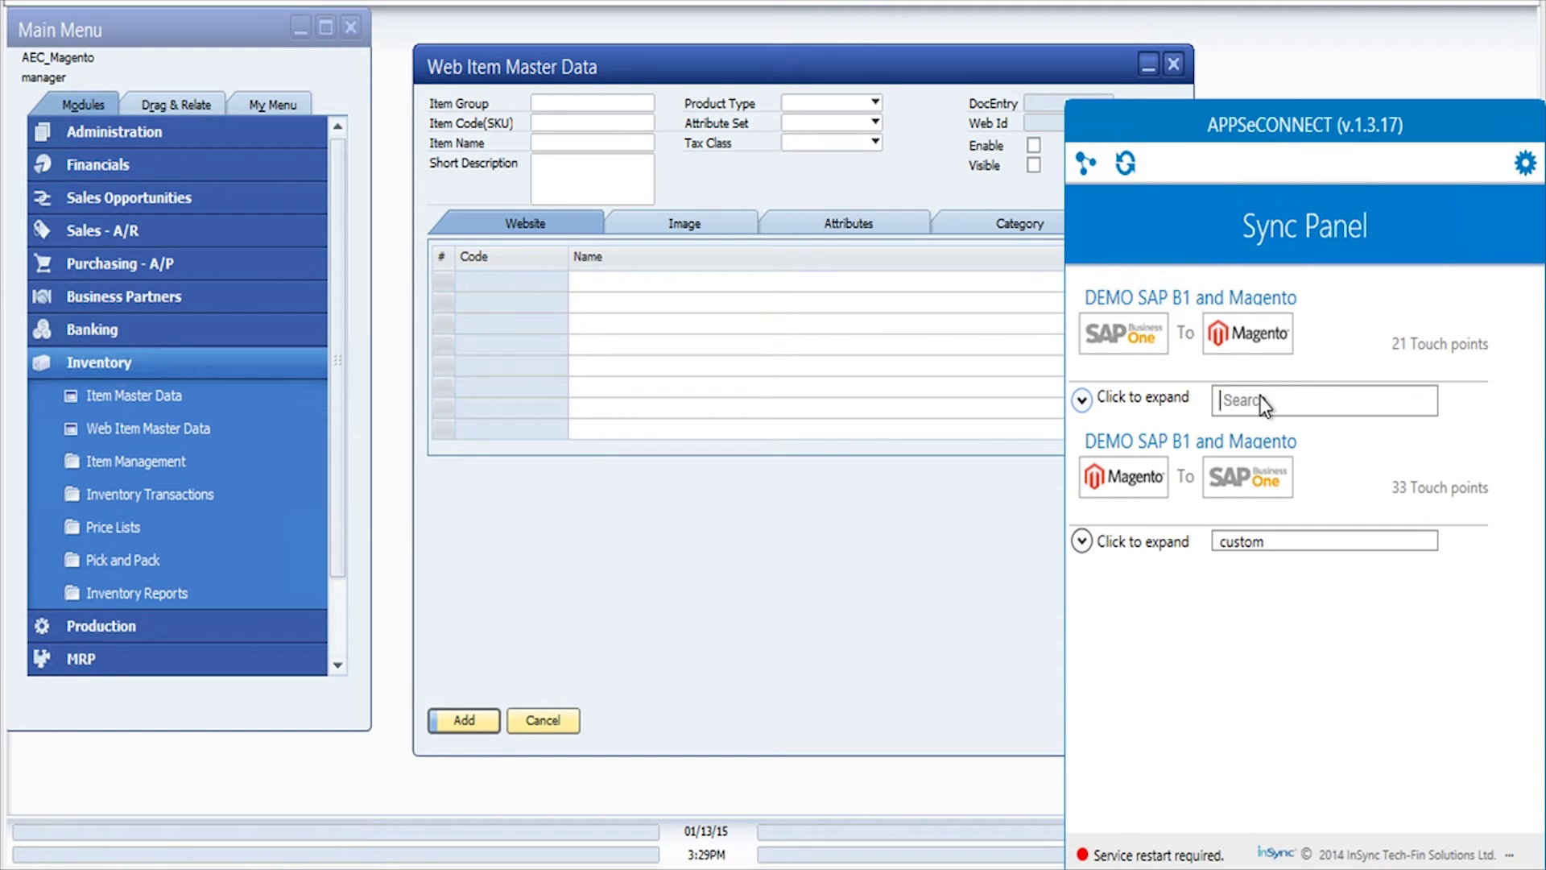
text(simple)
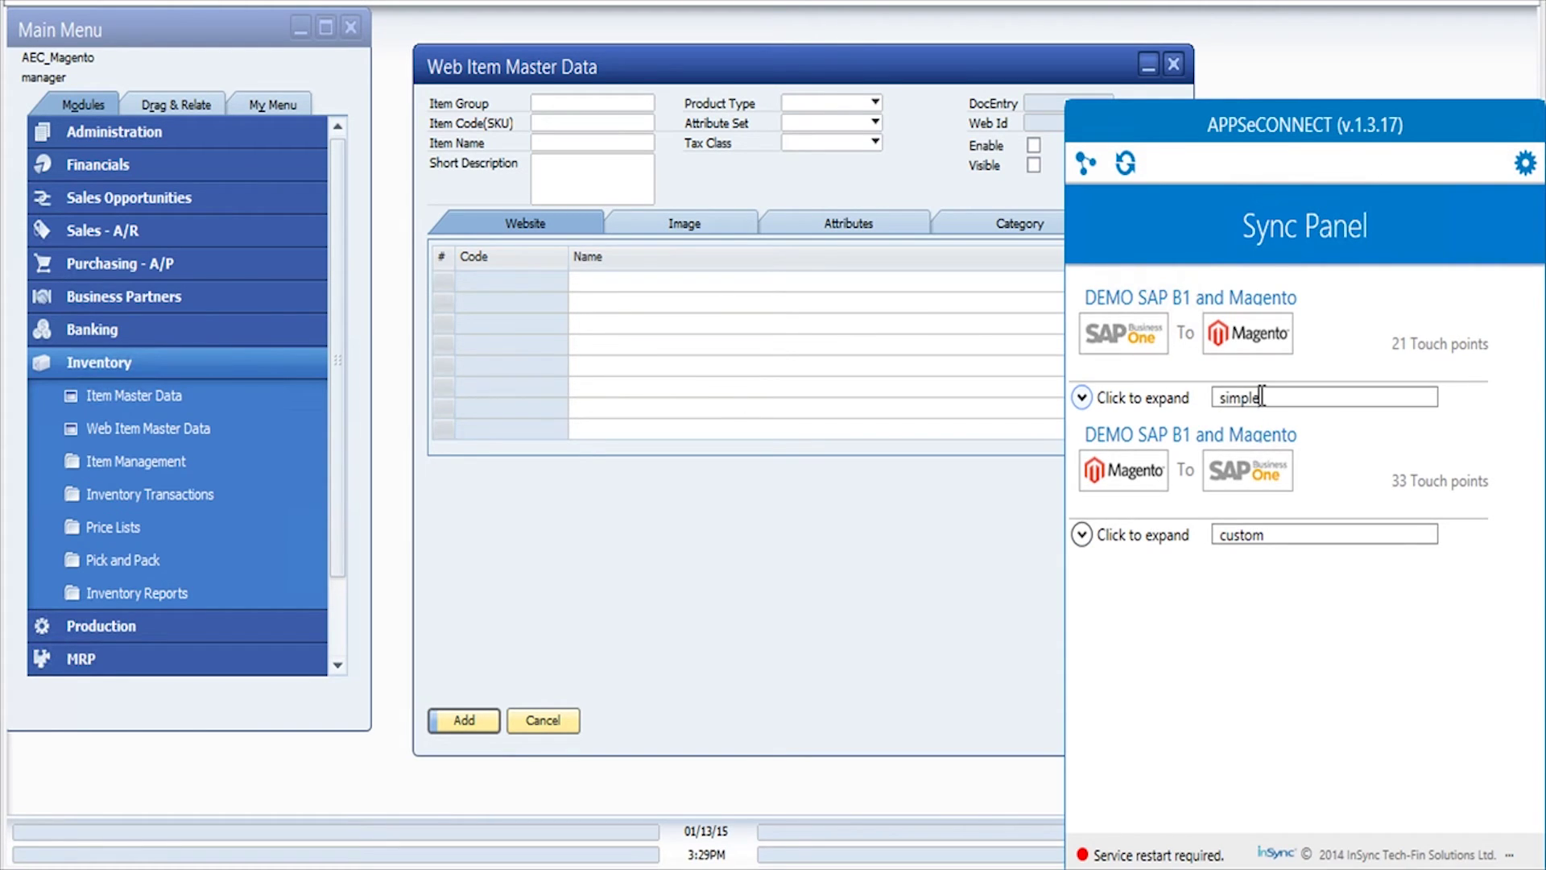
click(1082, 398)
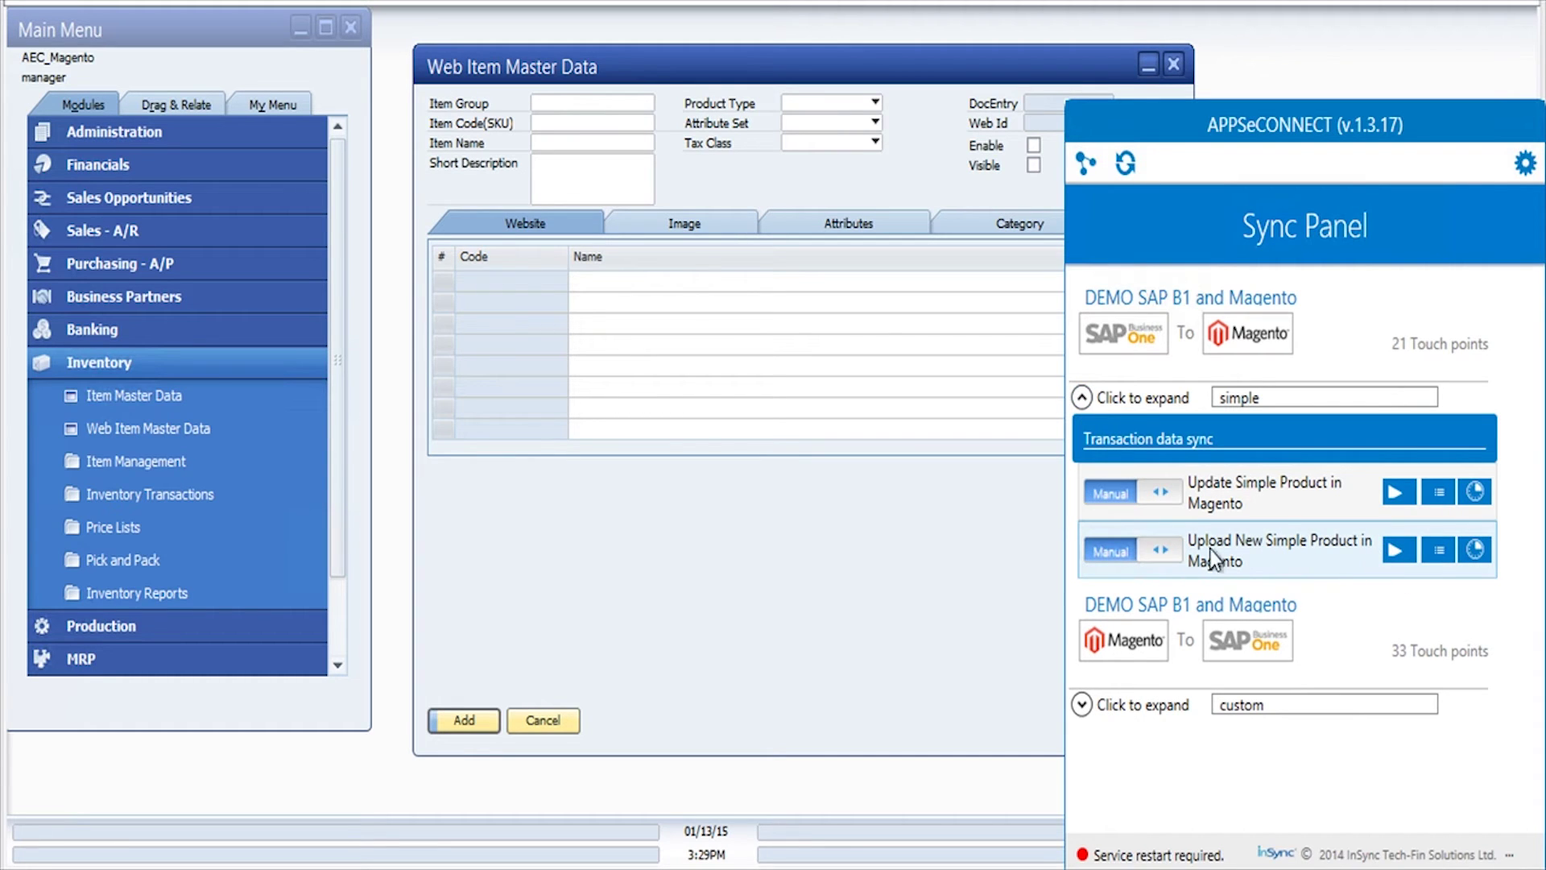
click(1395, 552)
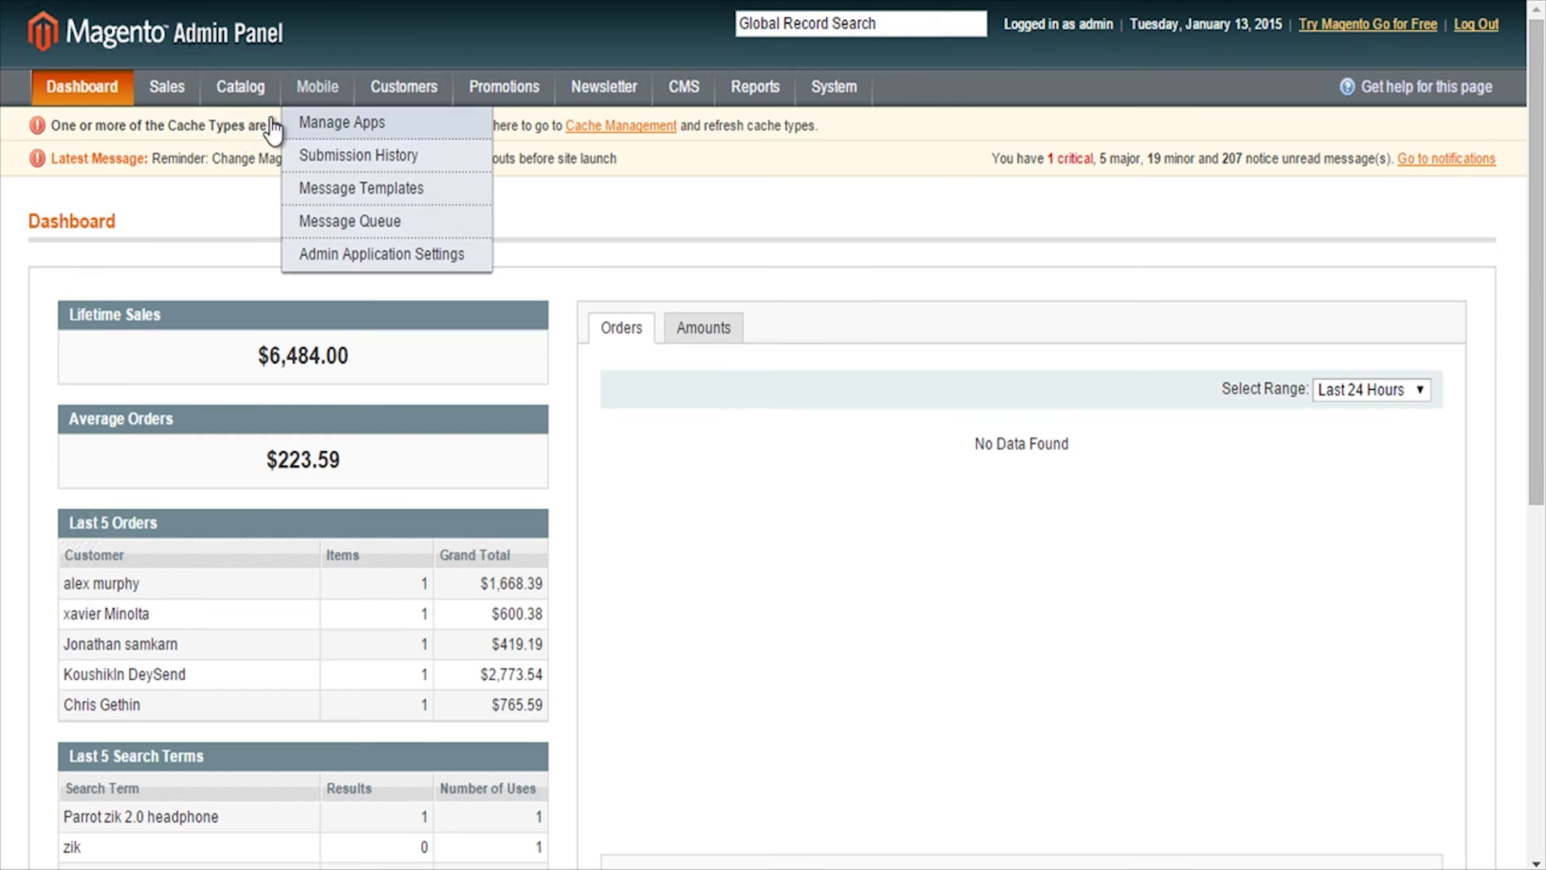
Open HTC Desire 1 for editing from Catalog > Manage Products in the Magento admin.
mouse_move(244, 97)
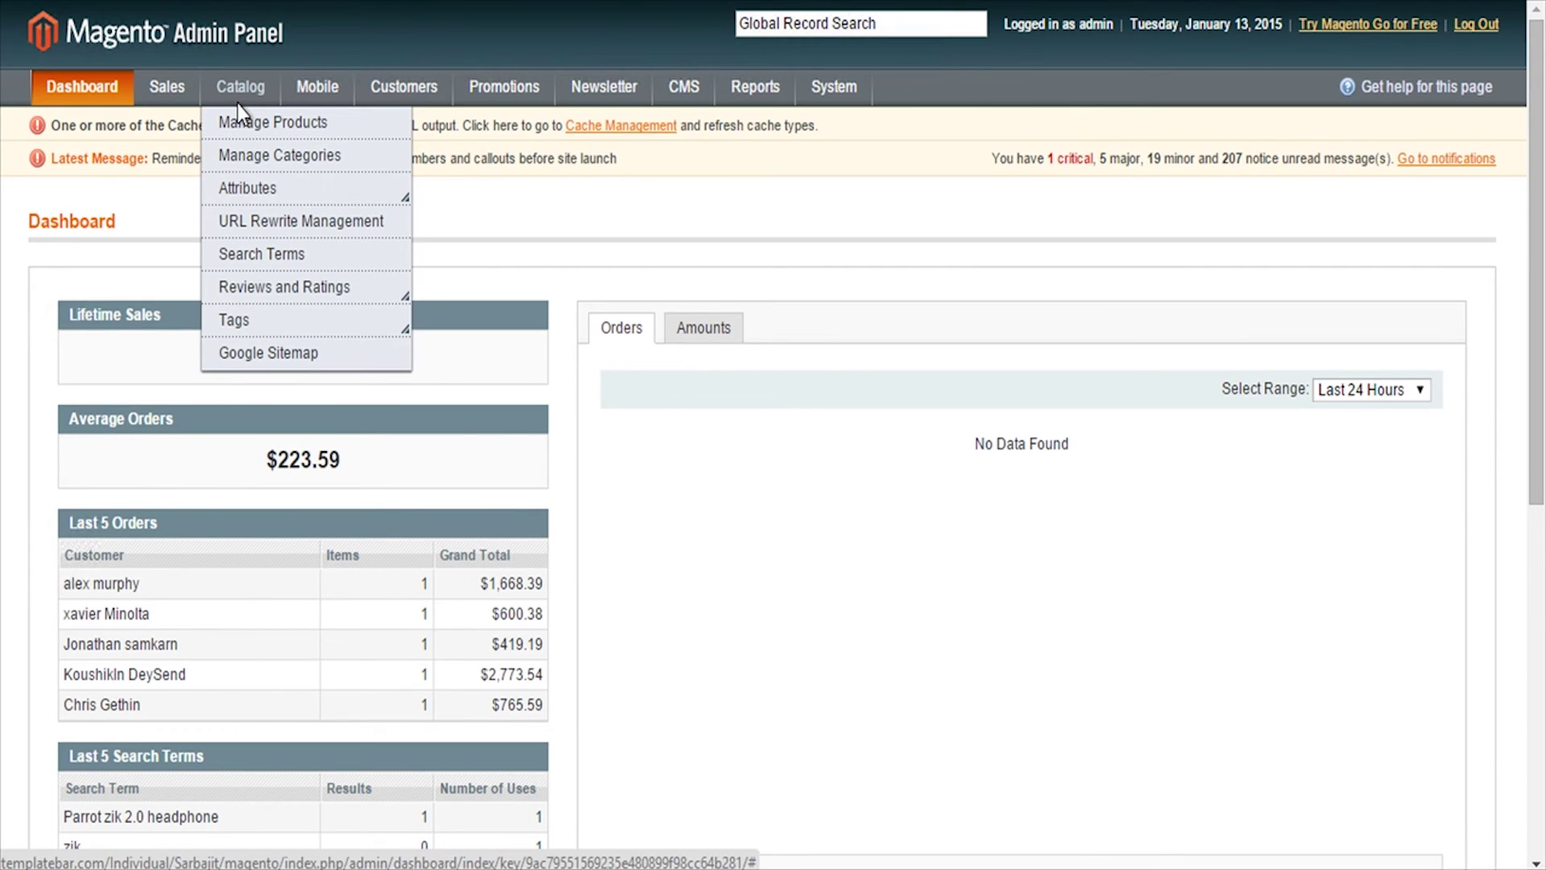
click(386, 136)
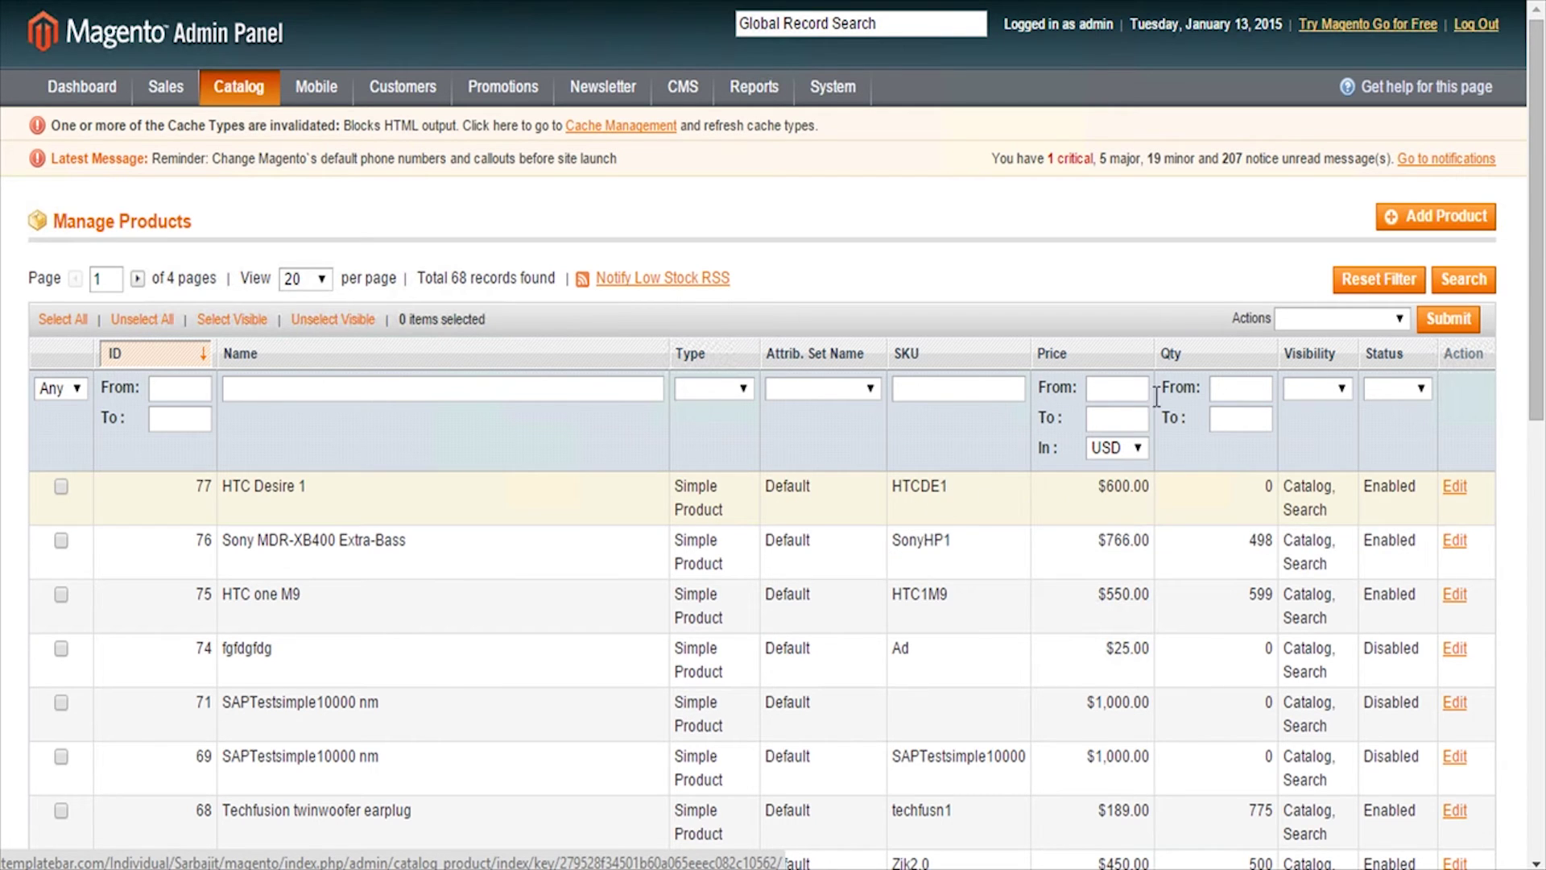
click(905, 497)
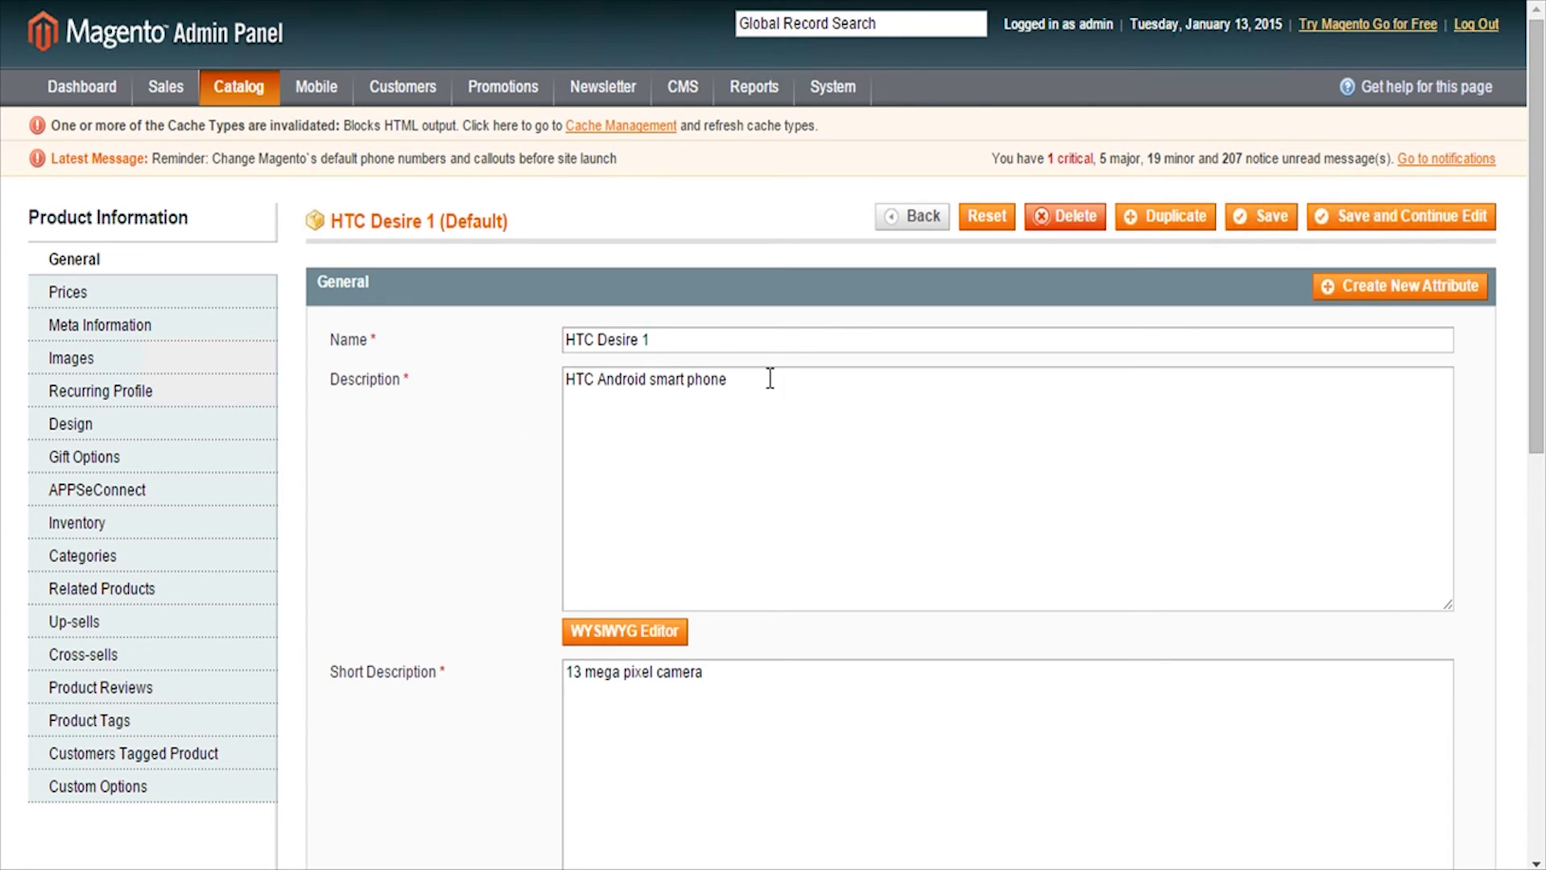
Review HTC Desire 1's synced description and short description in the General section.
drag(766, 379, 551, 382)
click(728, 483)
scroll(666, 470, down, 3)
drag(719, 415, 564, 406)
click(741, 530)
scroll(685, 524, down, 2)
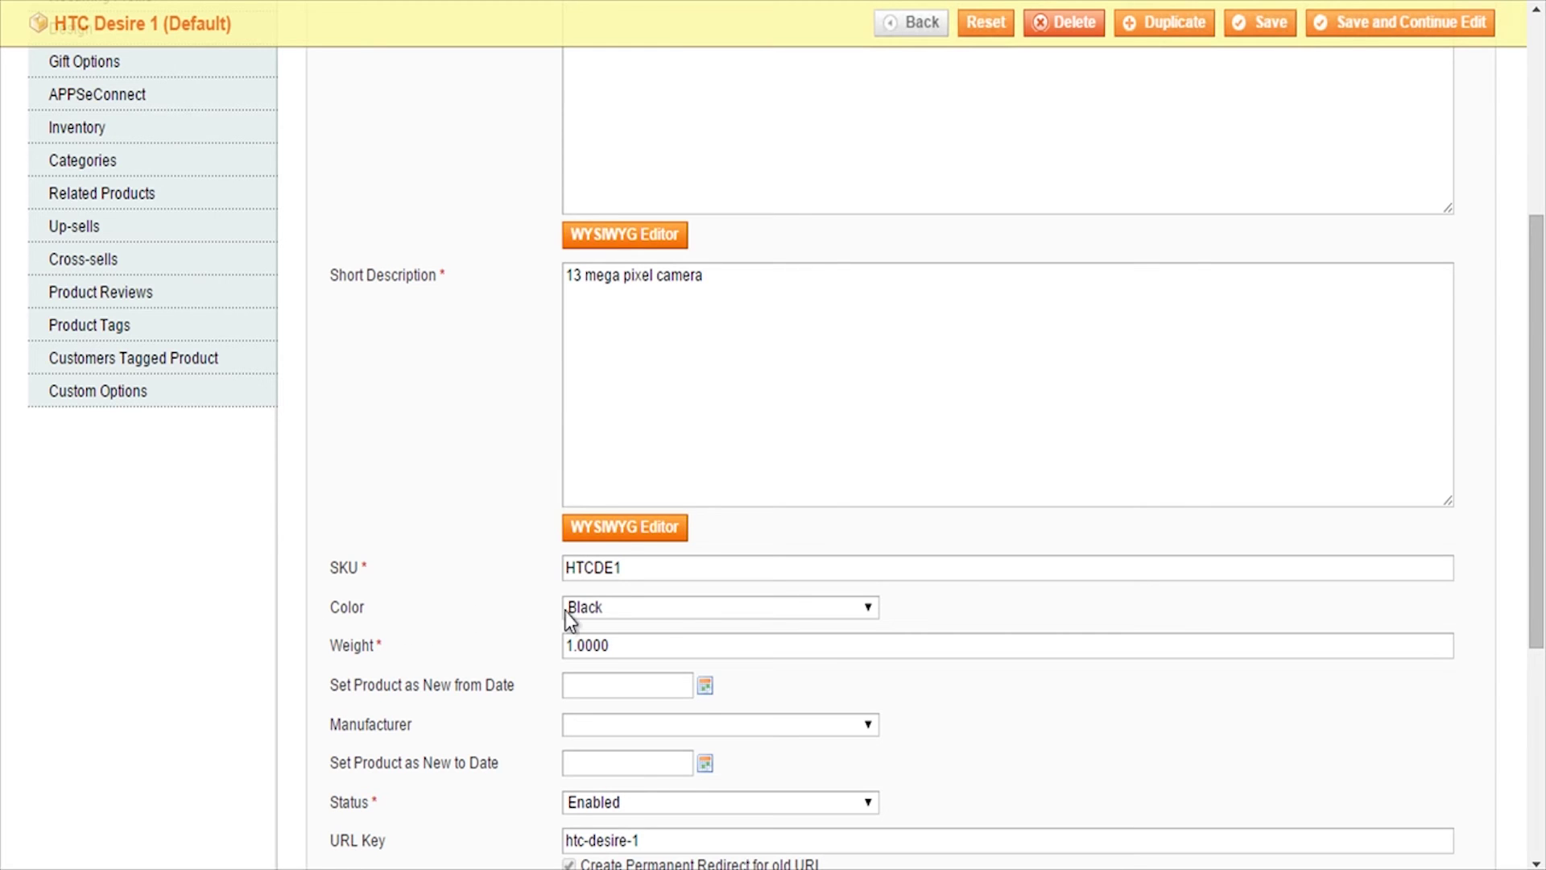
scroll(675, 670, down, 4)
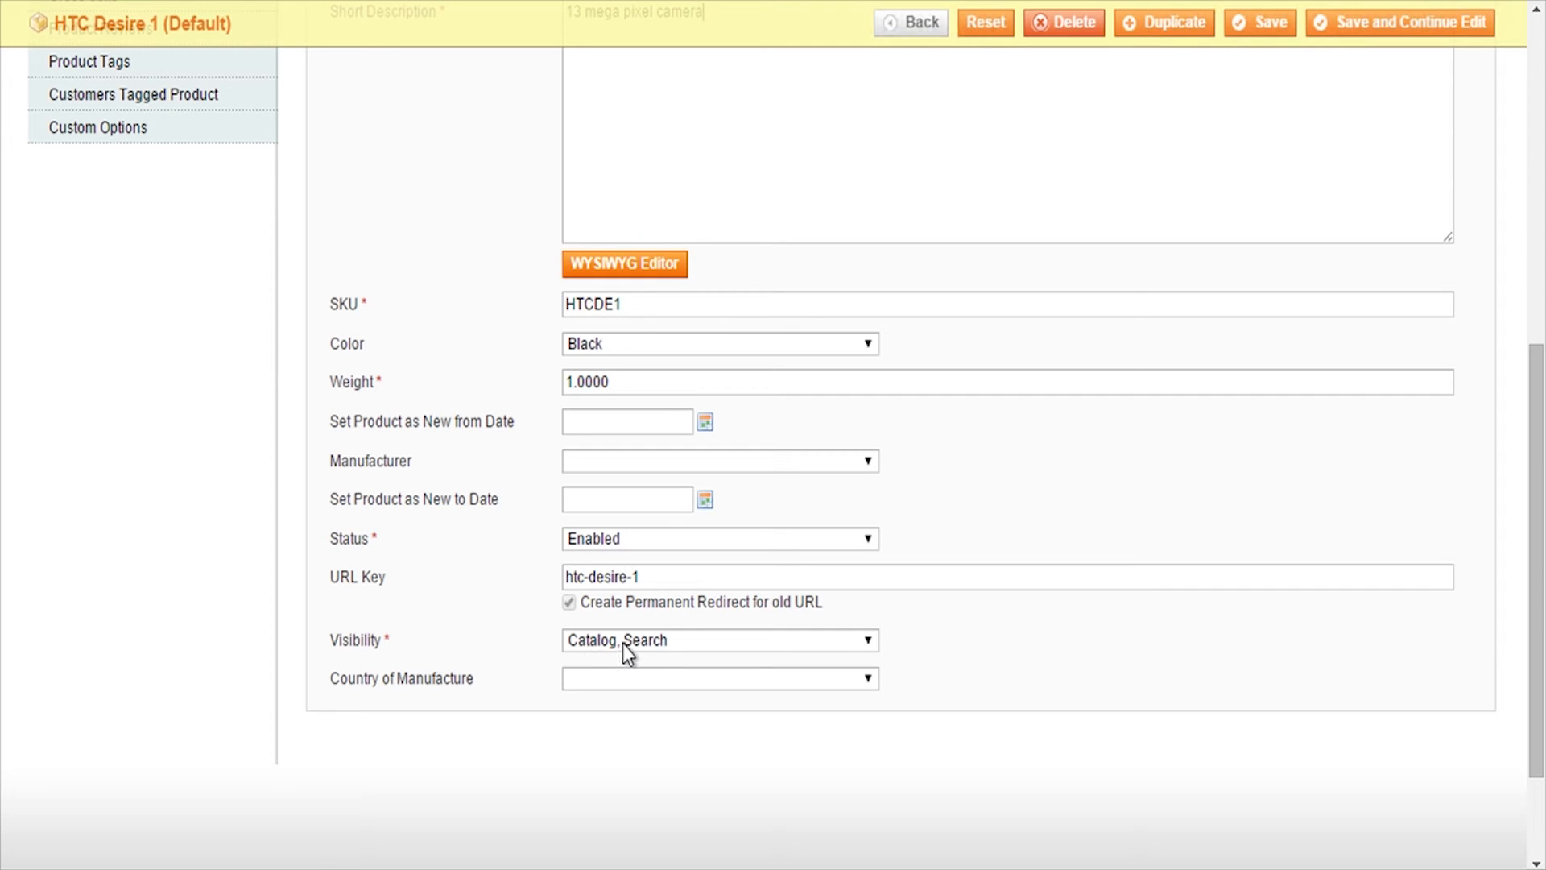
scroll(669, 494, up, 2)
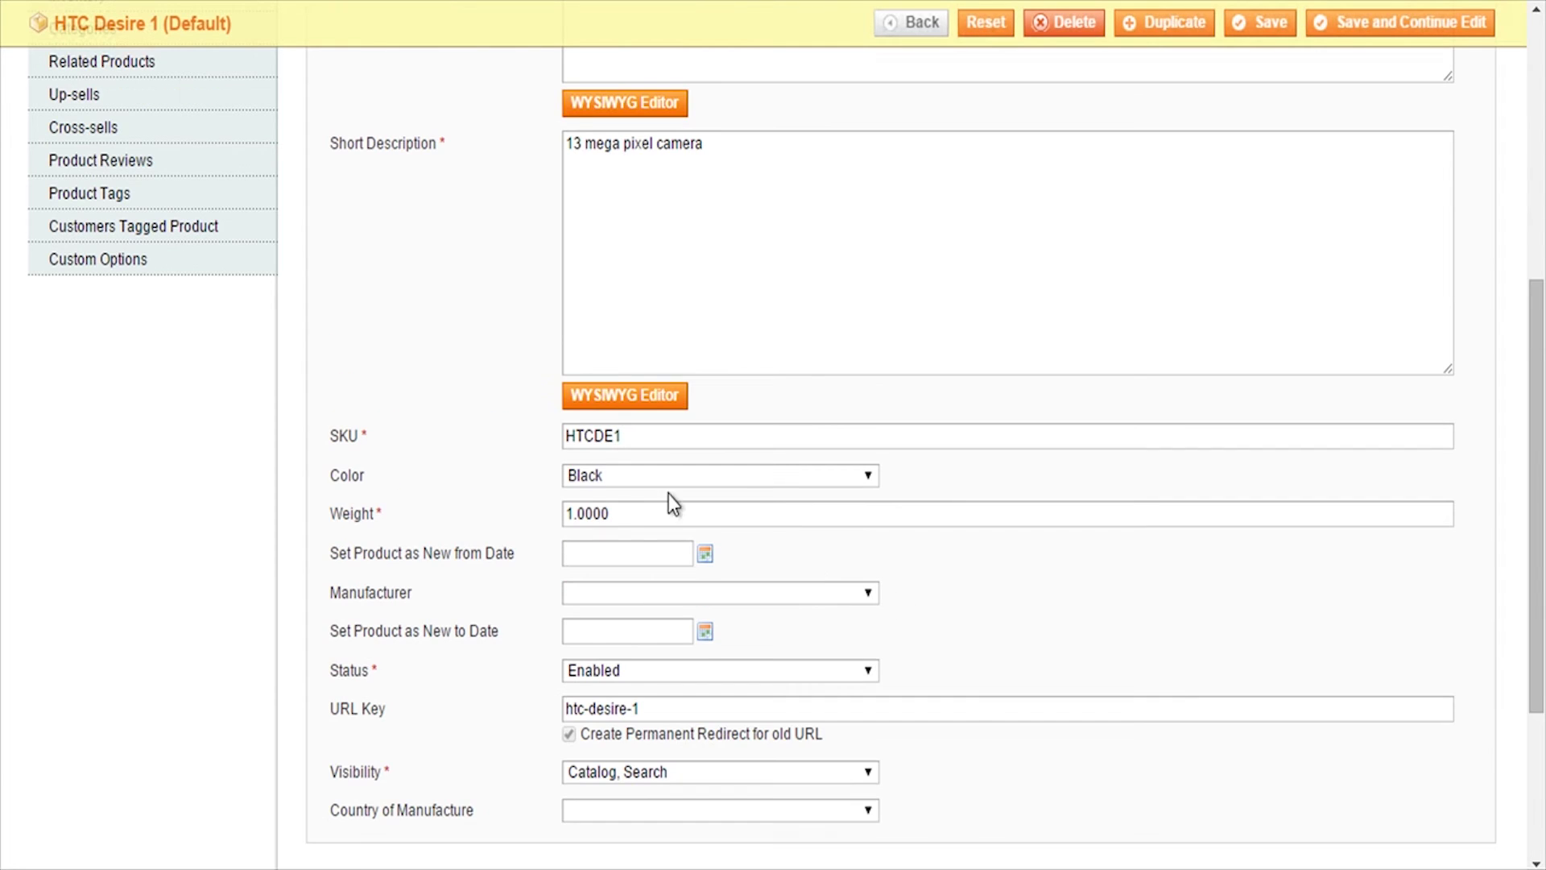
scroll(639, 524, up, 4)
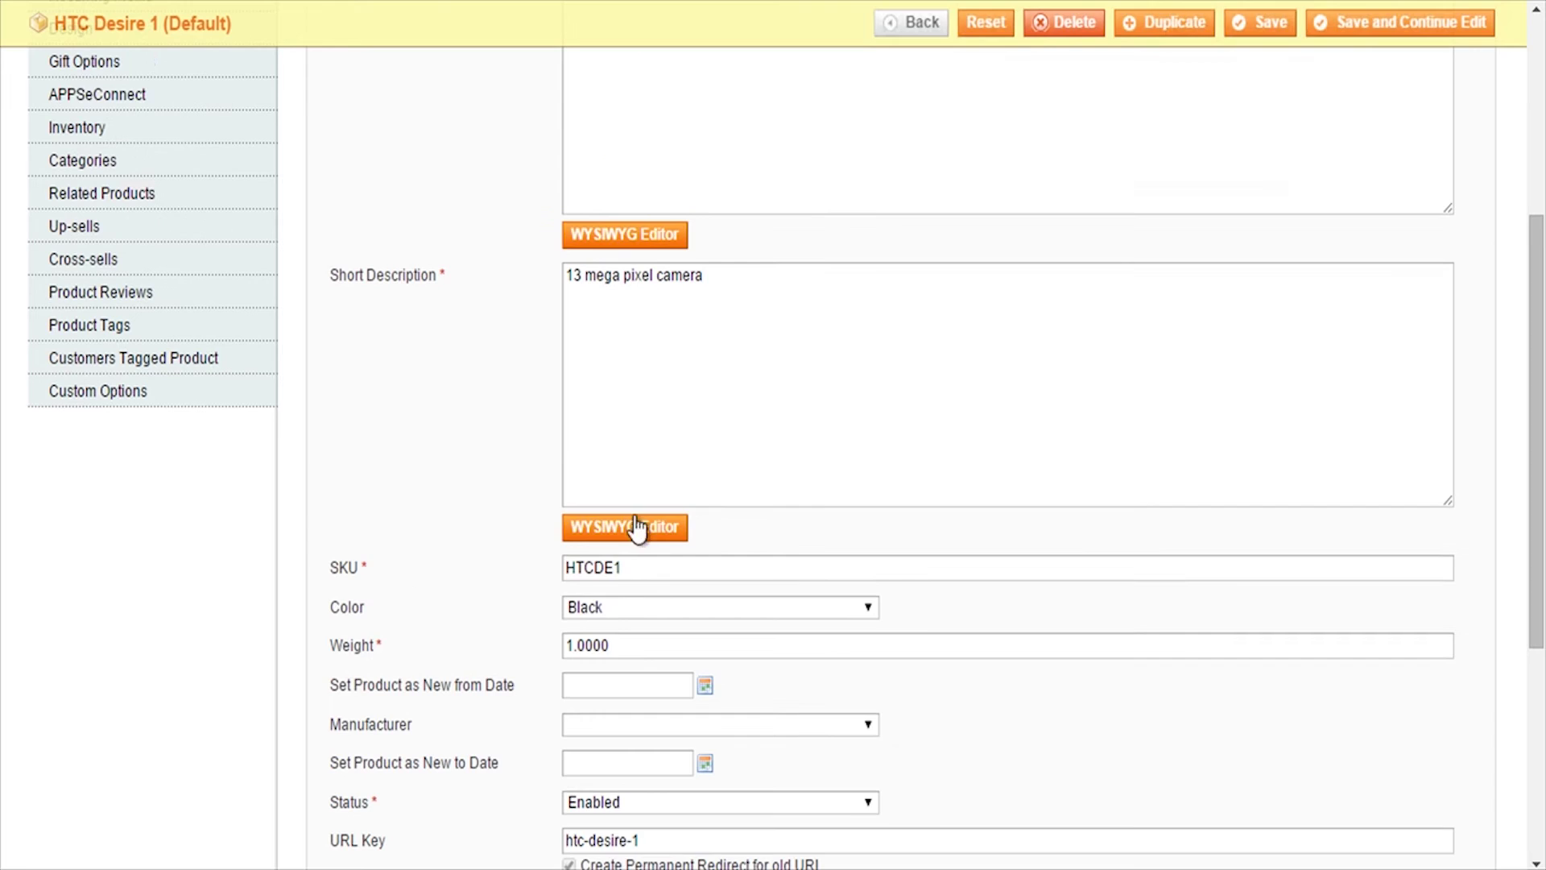
scroll(461, 407, up, 2)
Check the product's price of 600.00 and its Taxable Goods tax class.
click(64, 162)
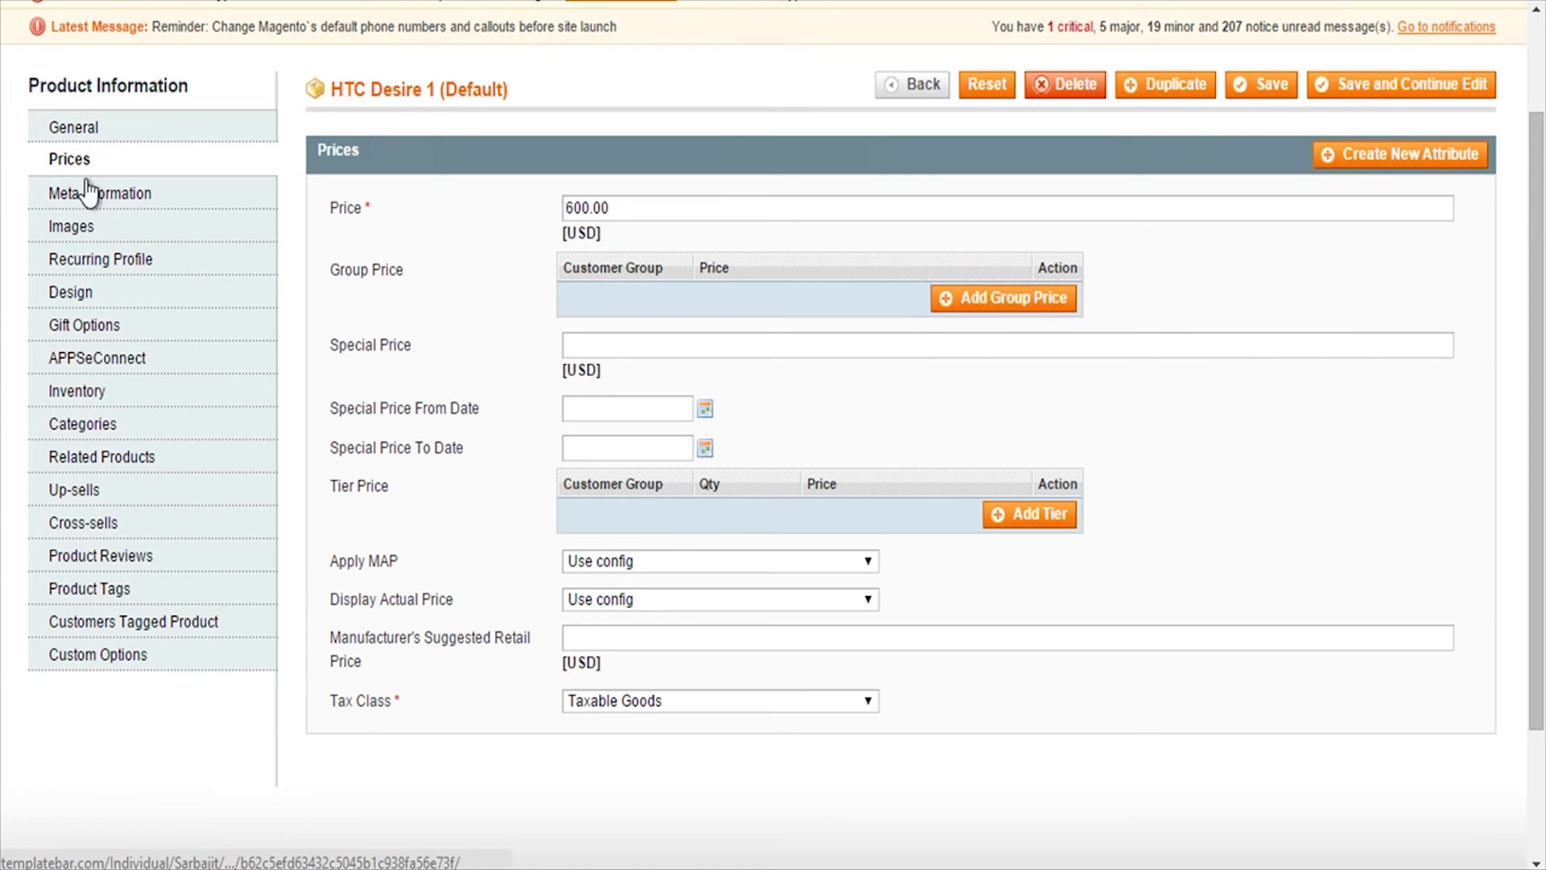
click(554, 210)
key(End)
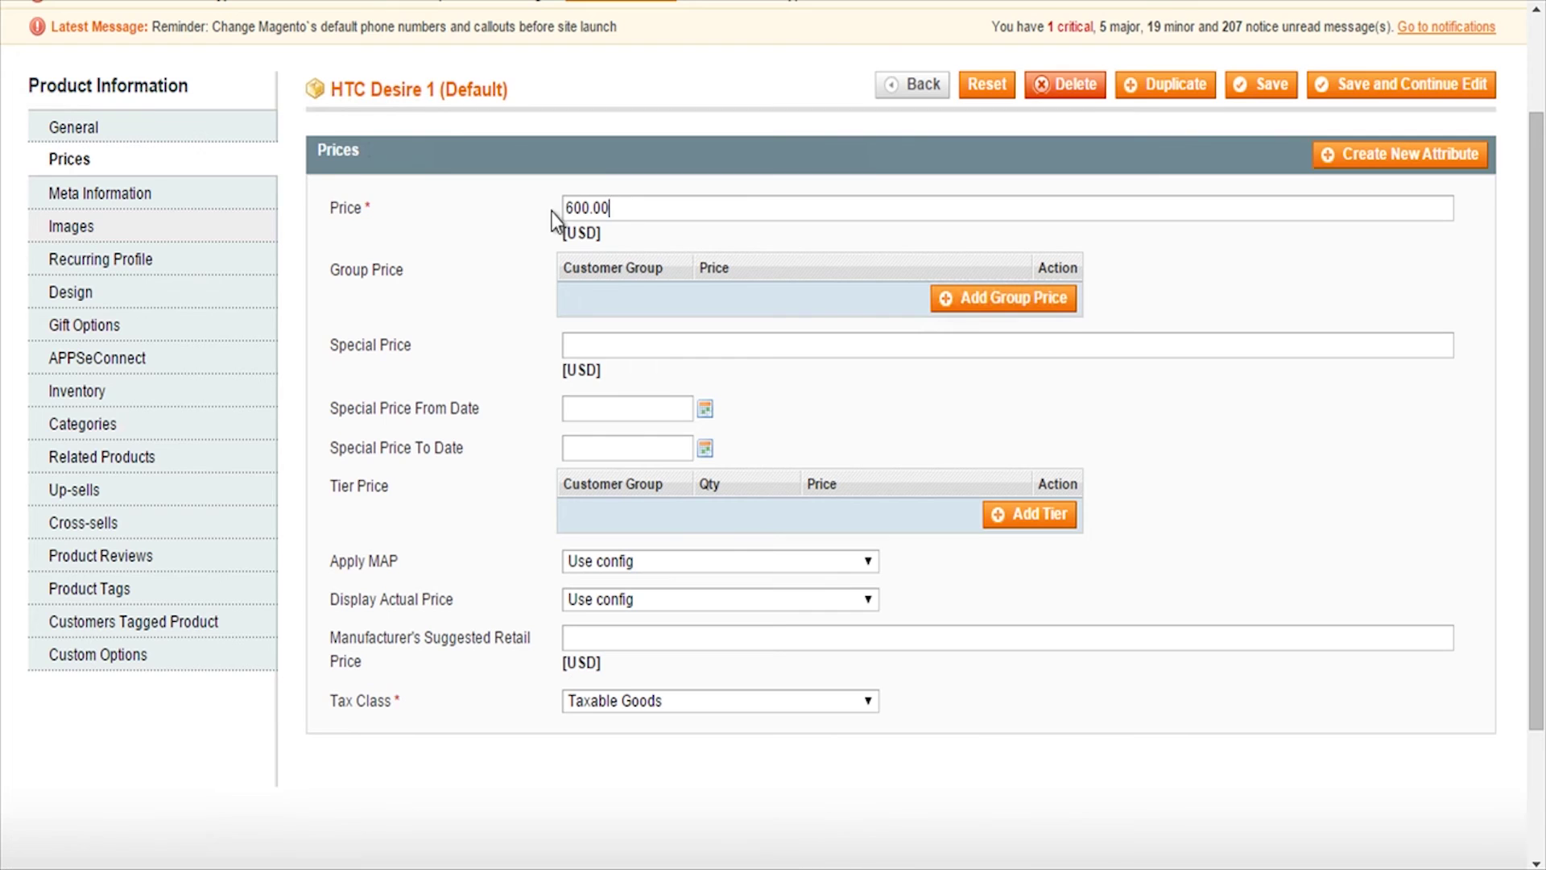
click(608, 704)
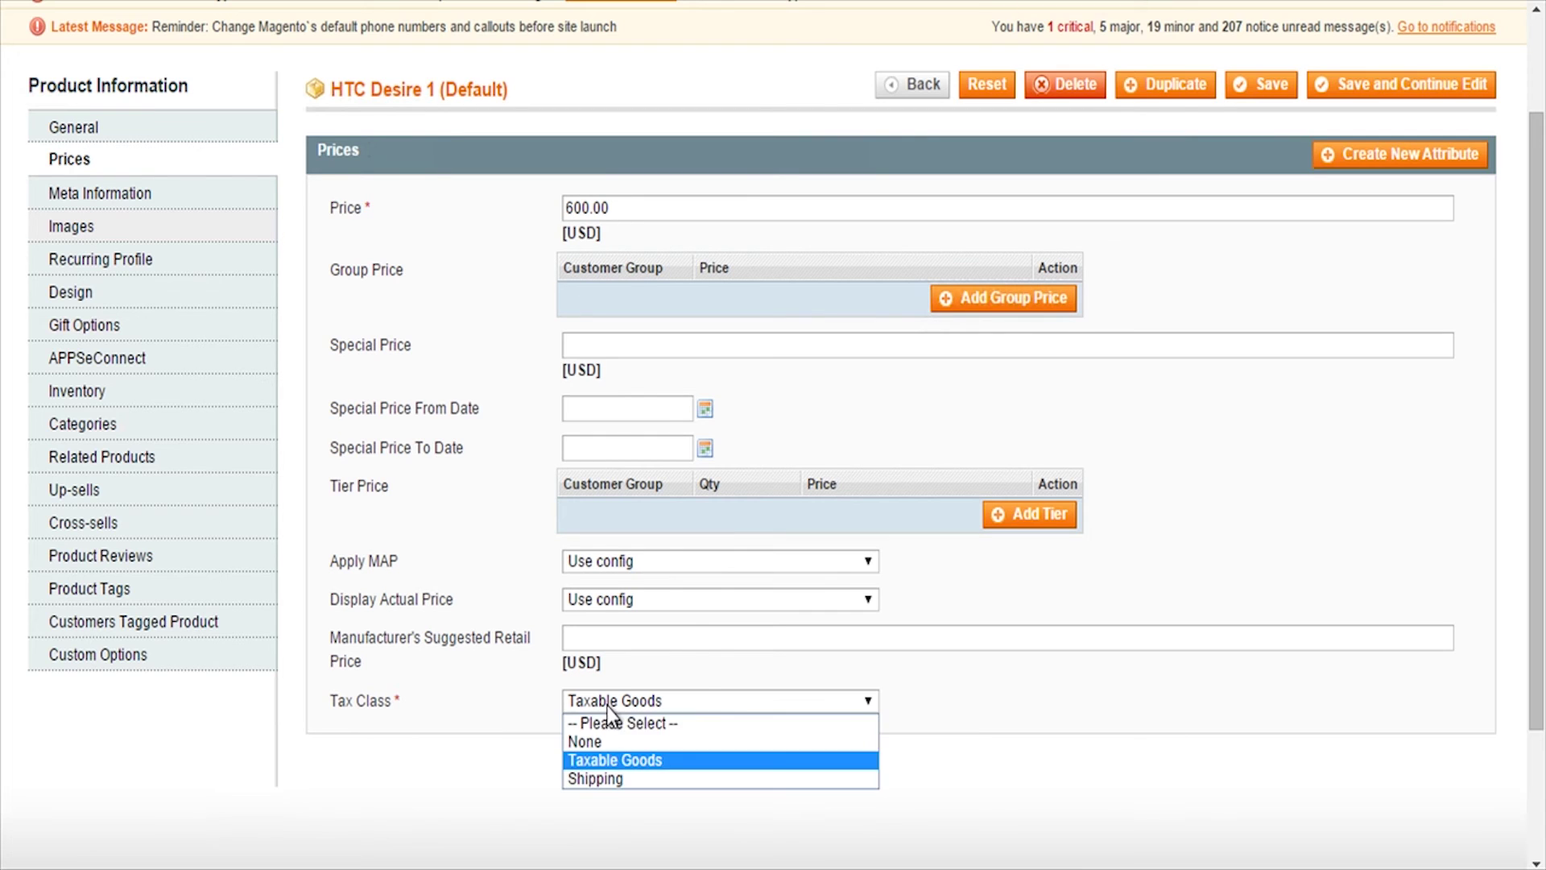
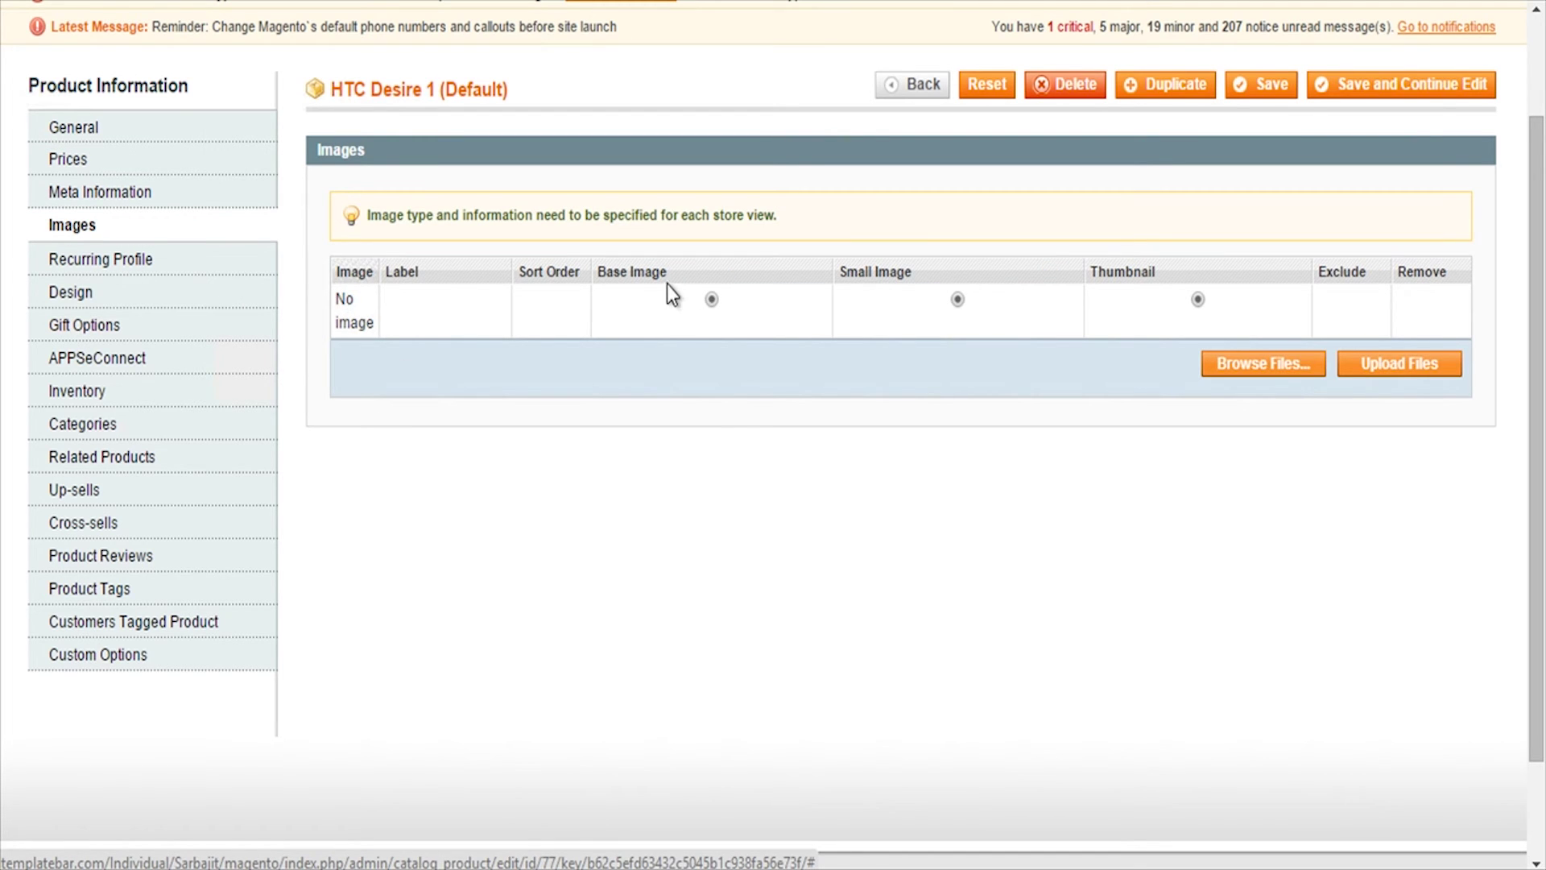
Switch the HTC Desire 1 product edit page to its Categories tab.
click(81, 423)
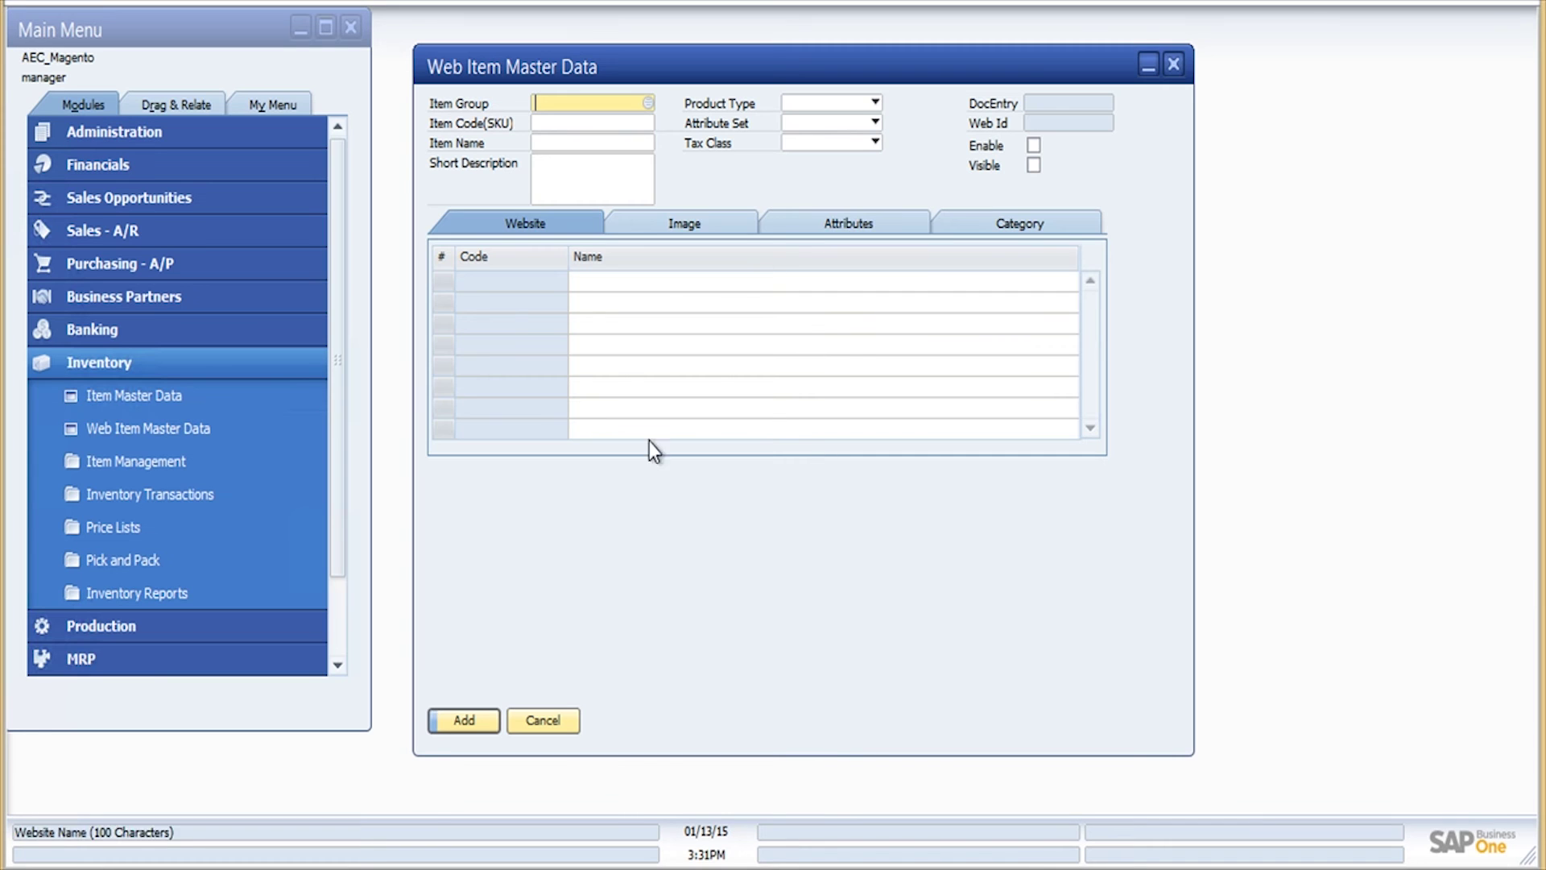
Close the blank web item form and start a Goods Receipt for item HTC Desire 1.
click(539, 720)
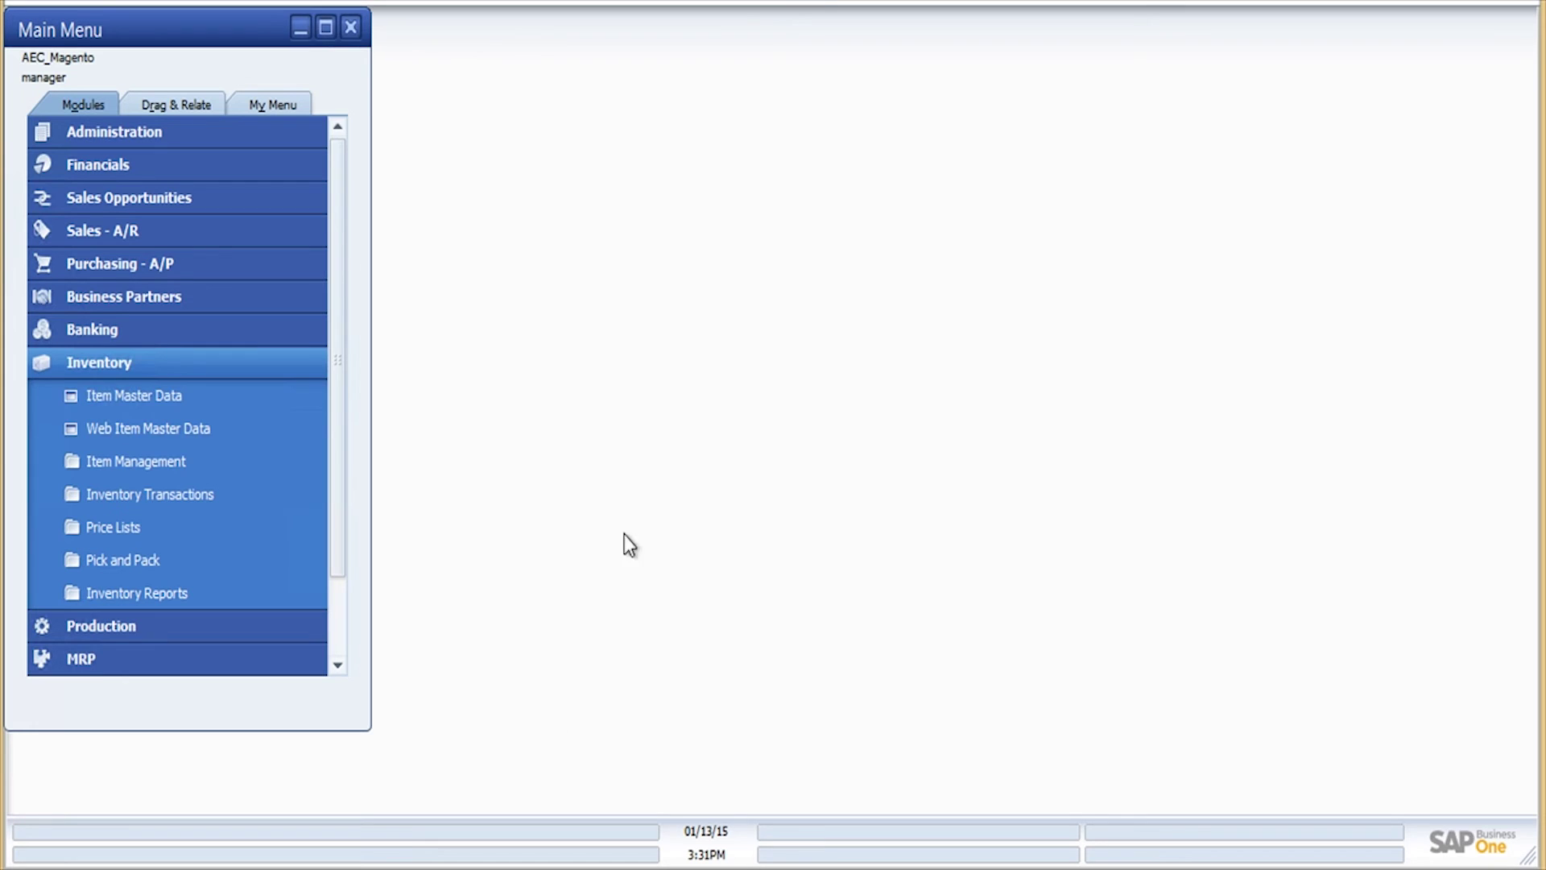
click(137, 494)
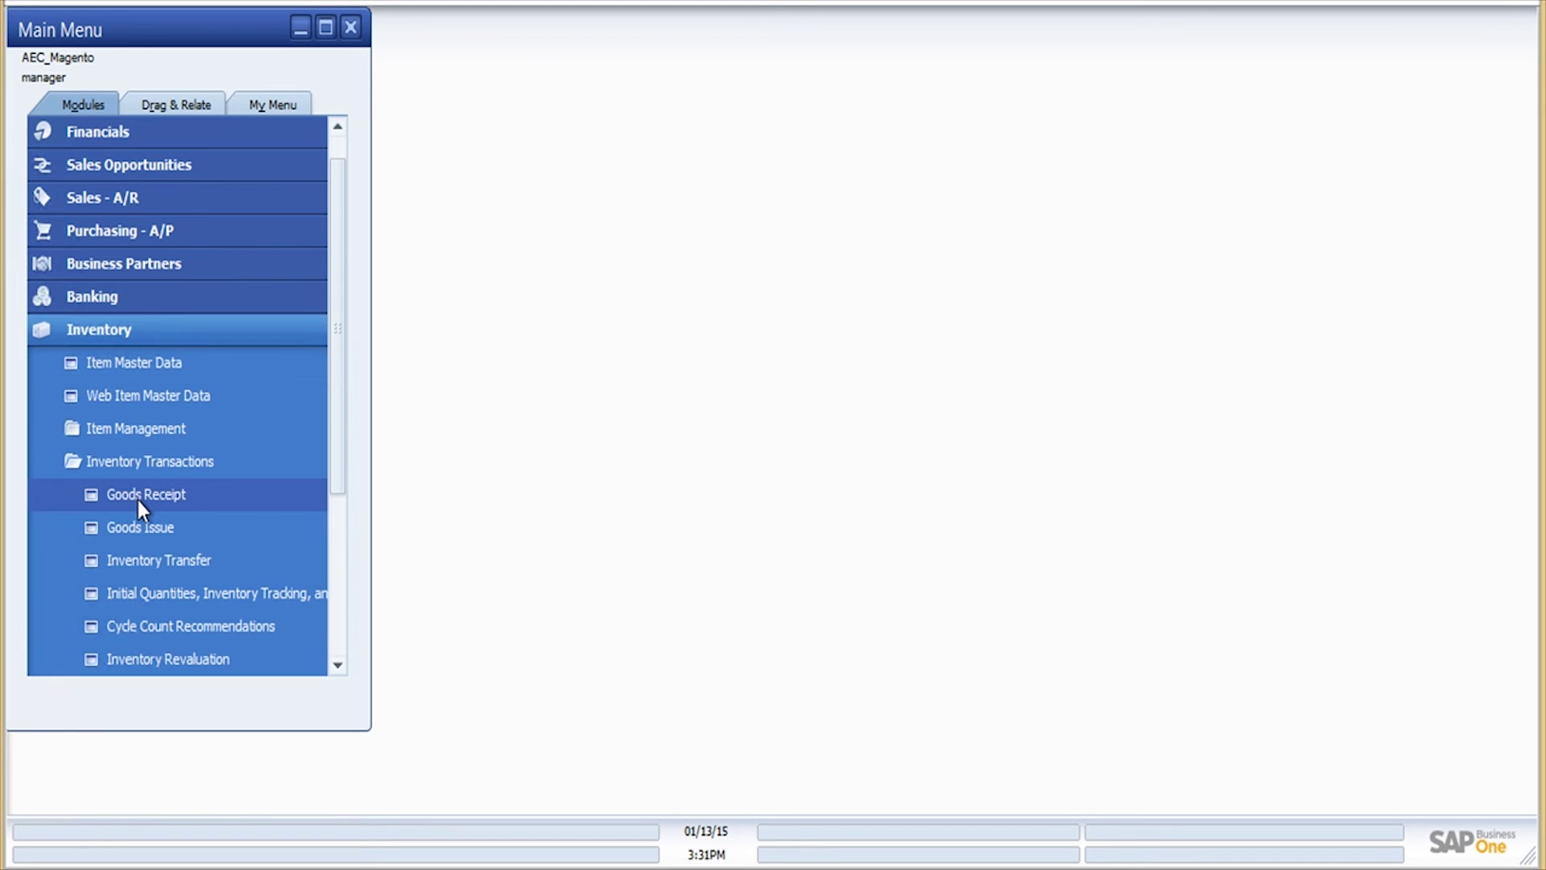
click(138, 497)
click(587, 337)
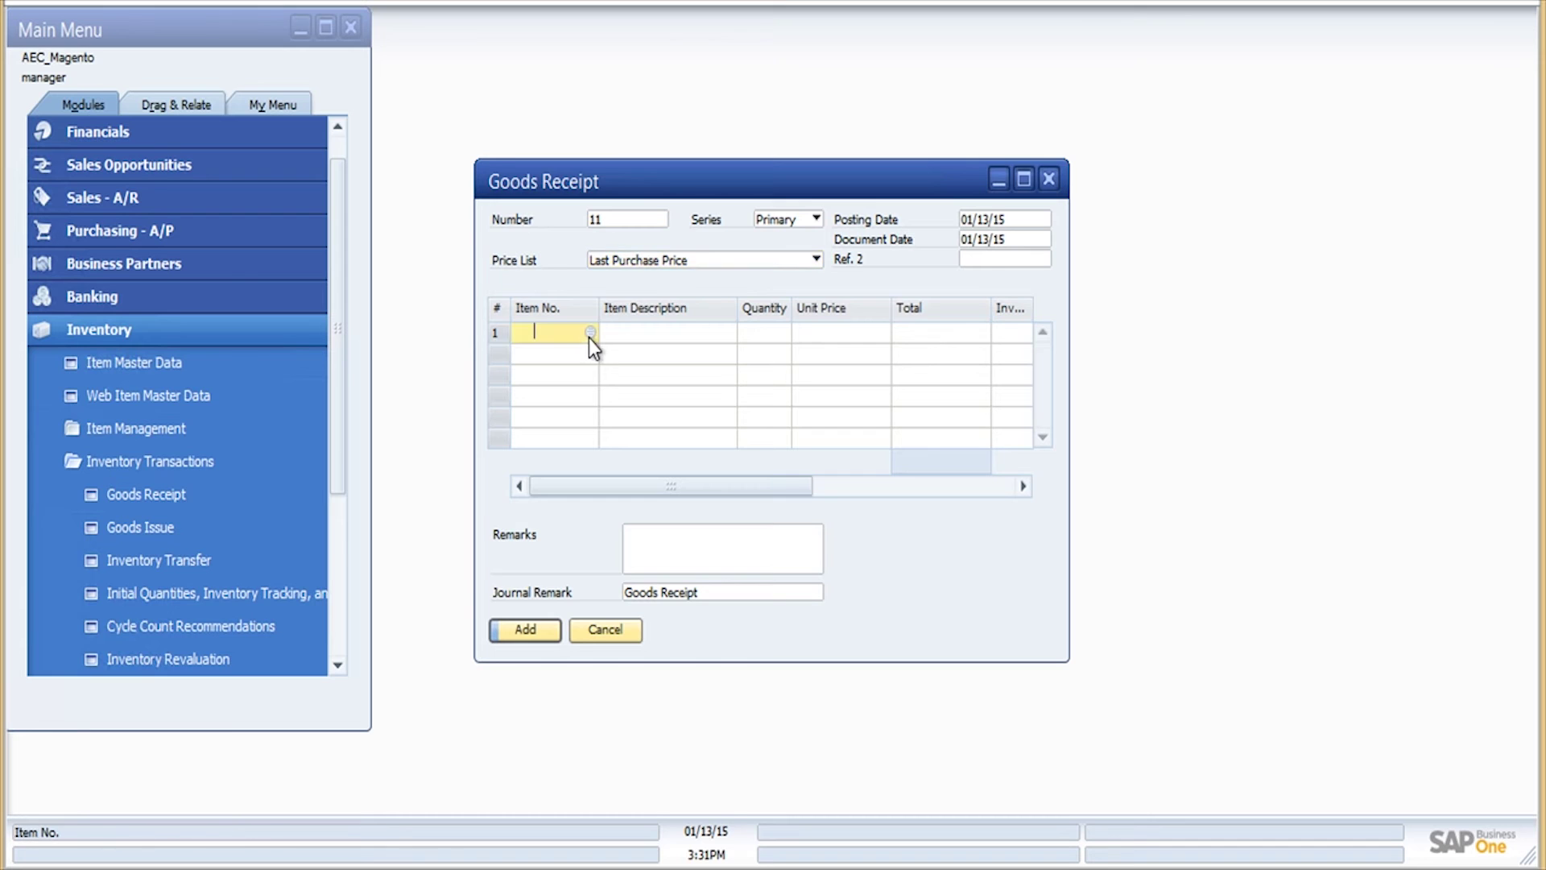
key(Tab)
text(htc)
double_click(598, 329)
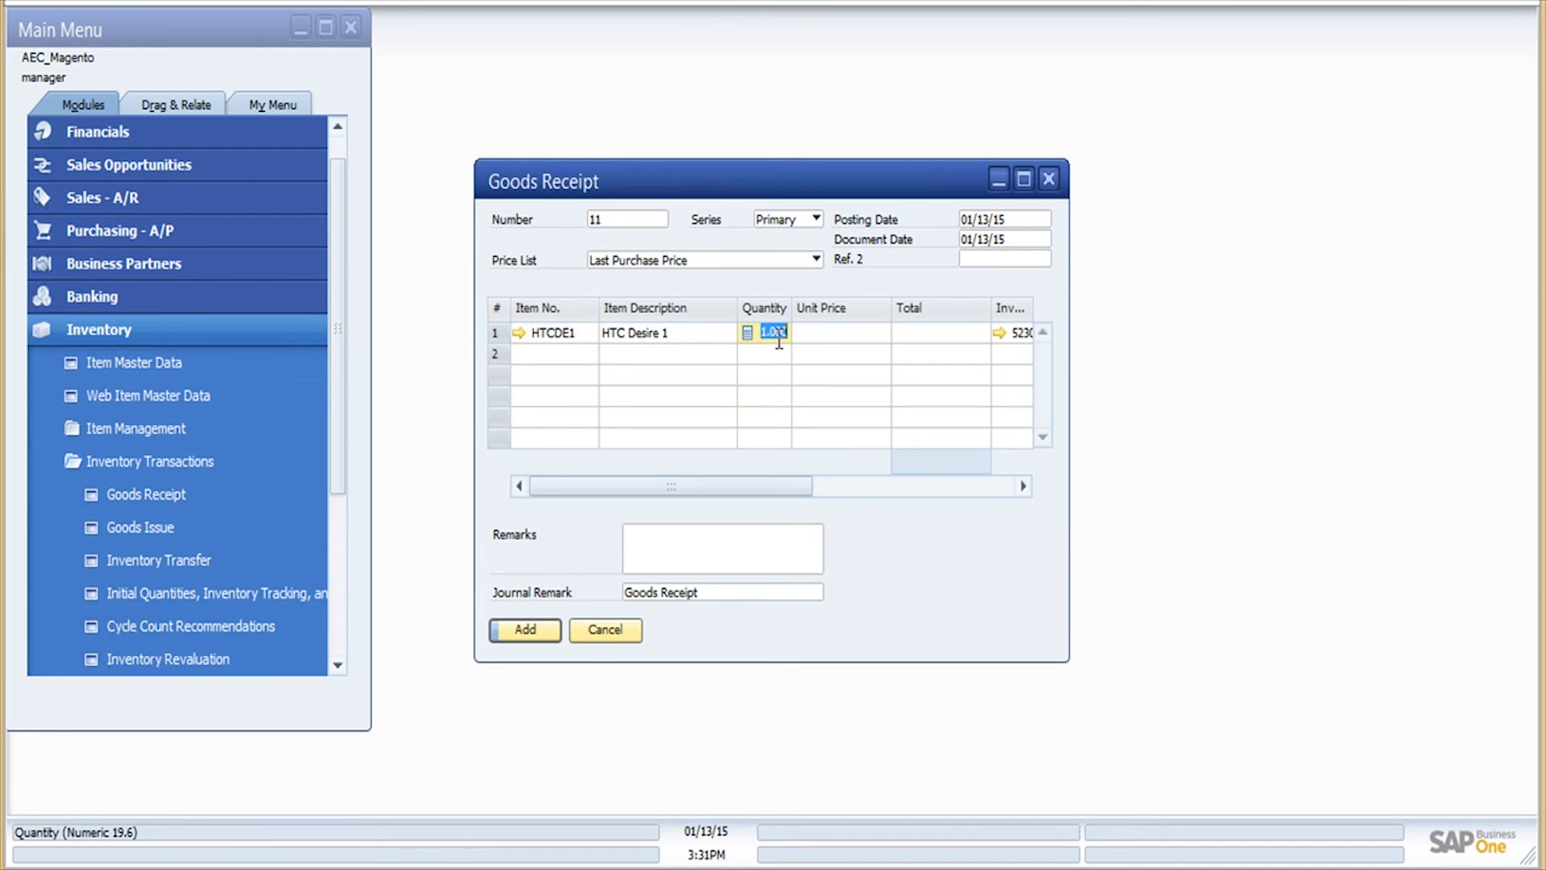
Enter quantity 500 at unit price 467, then add and confirm the goods receipt.
text(500)
key(Tab)
text(467)
key(Tab)
click(526, 632)
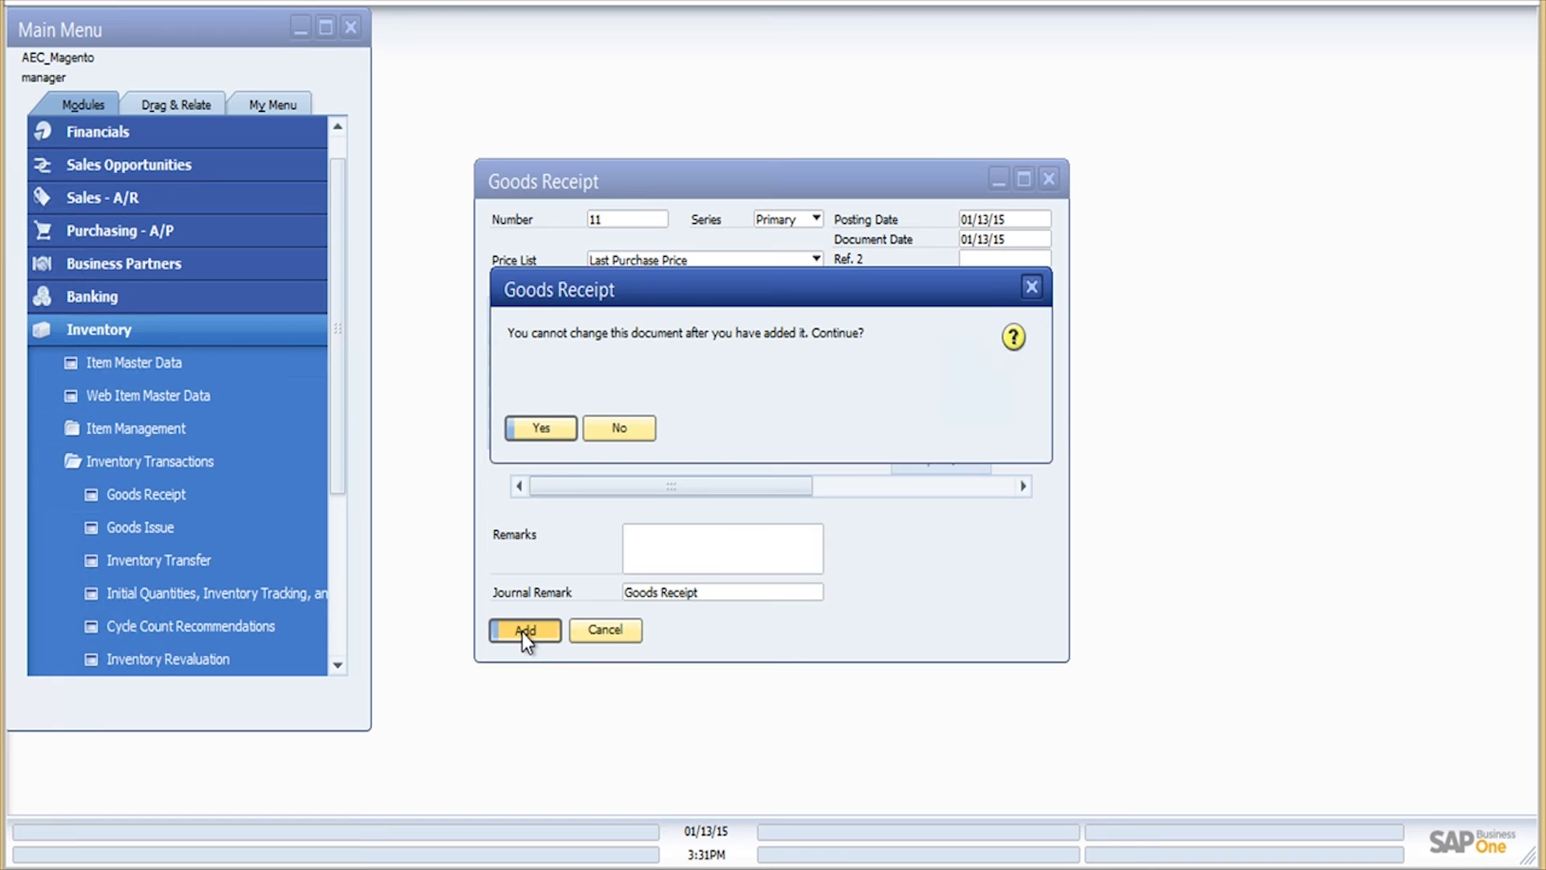
click(548, 432)
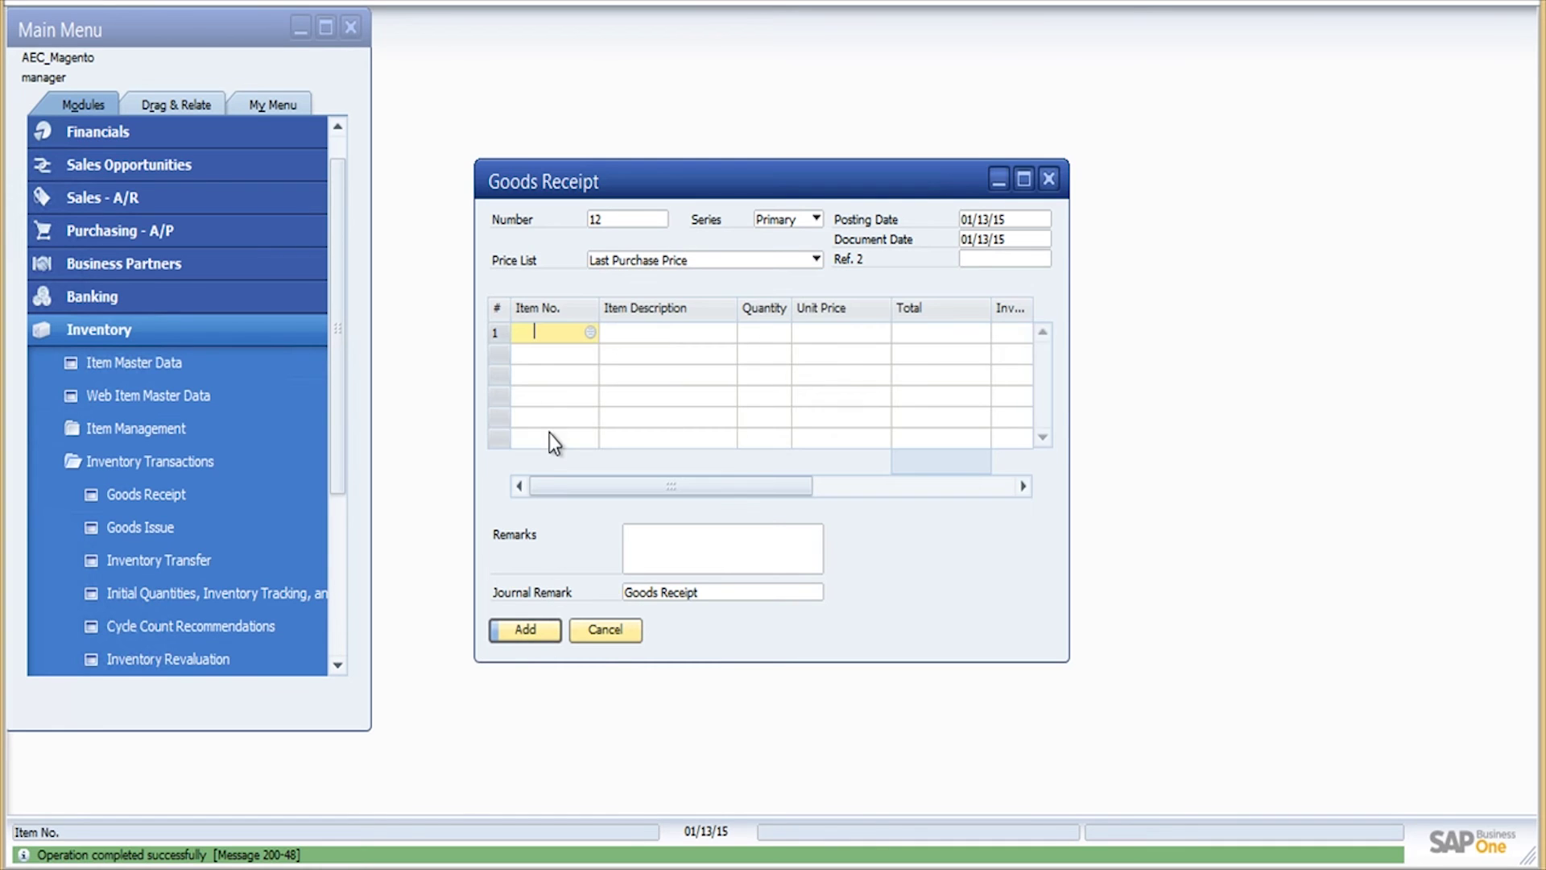
click(600, 635)
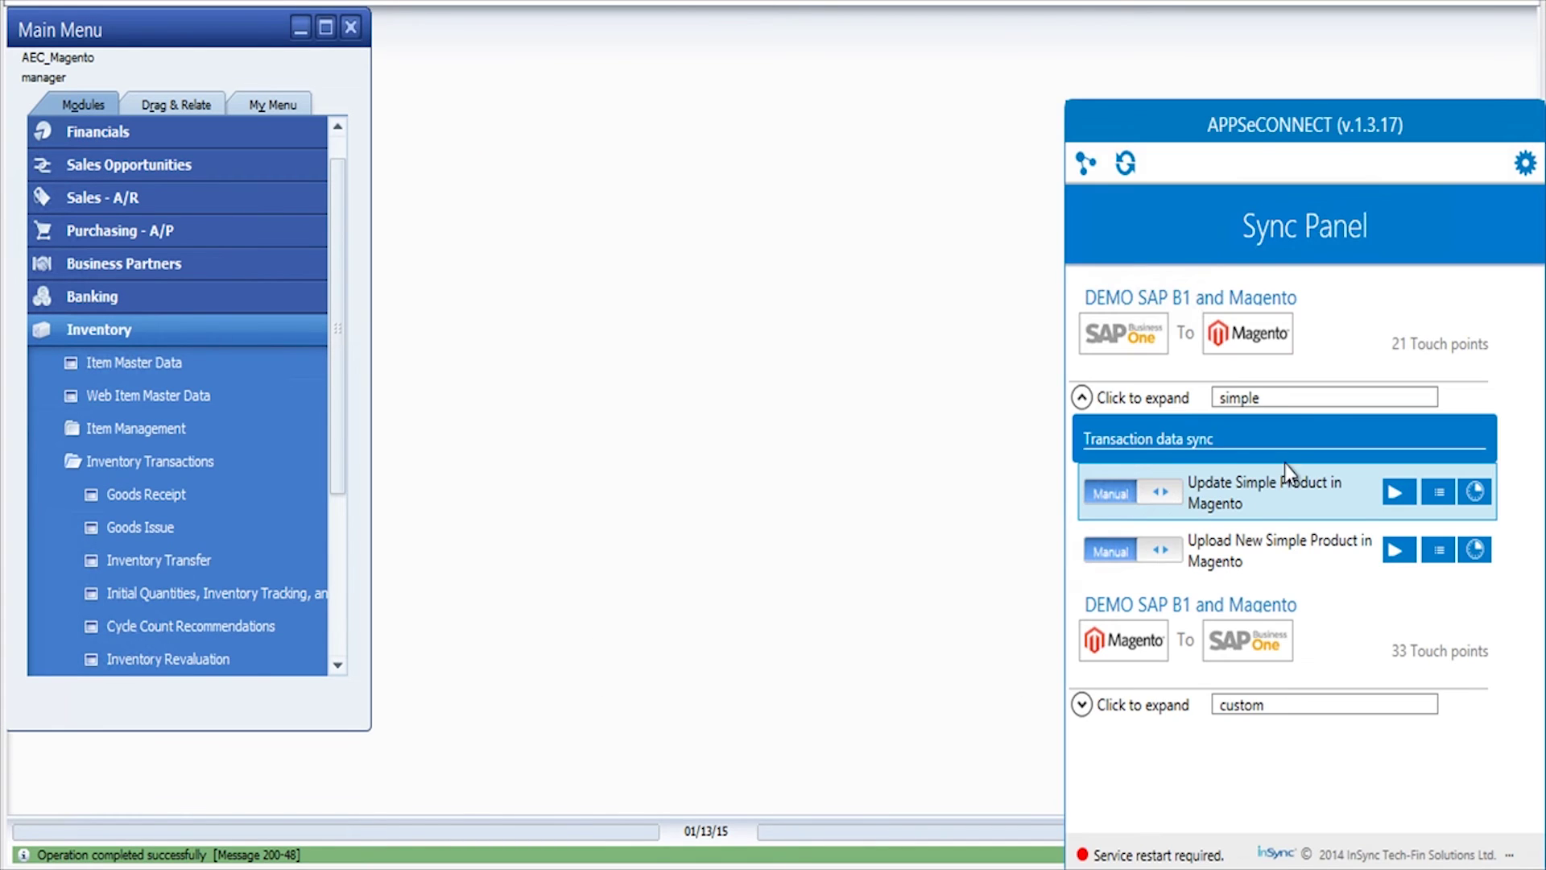
Filter the Sync Panel by 'stock', set Update Product Stock to Auto and run it.
click(1278, 399)
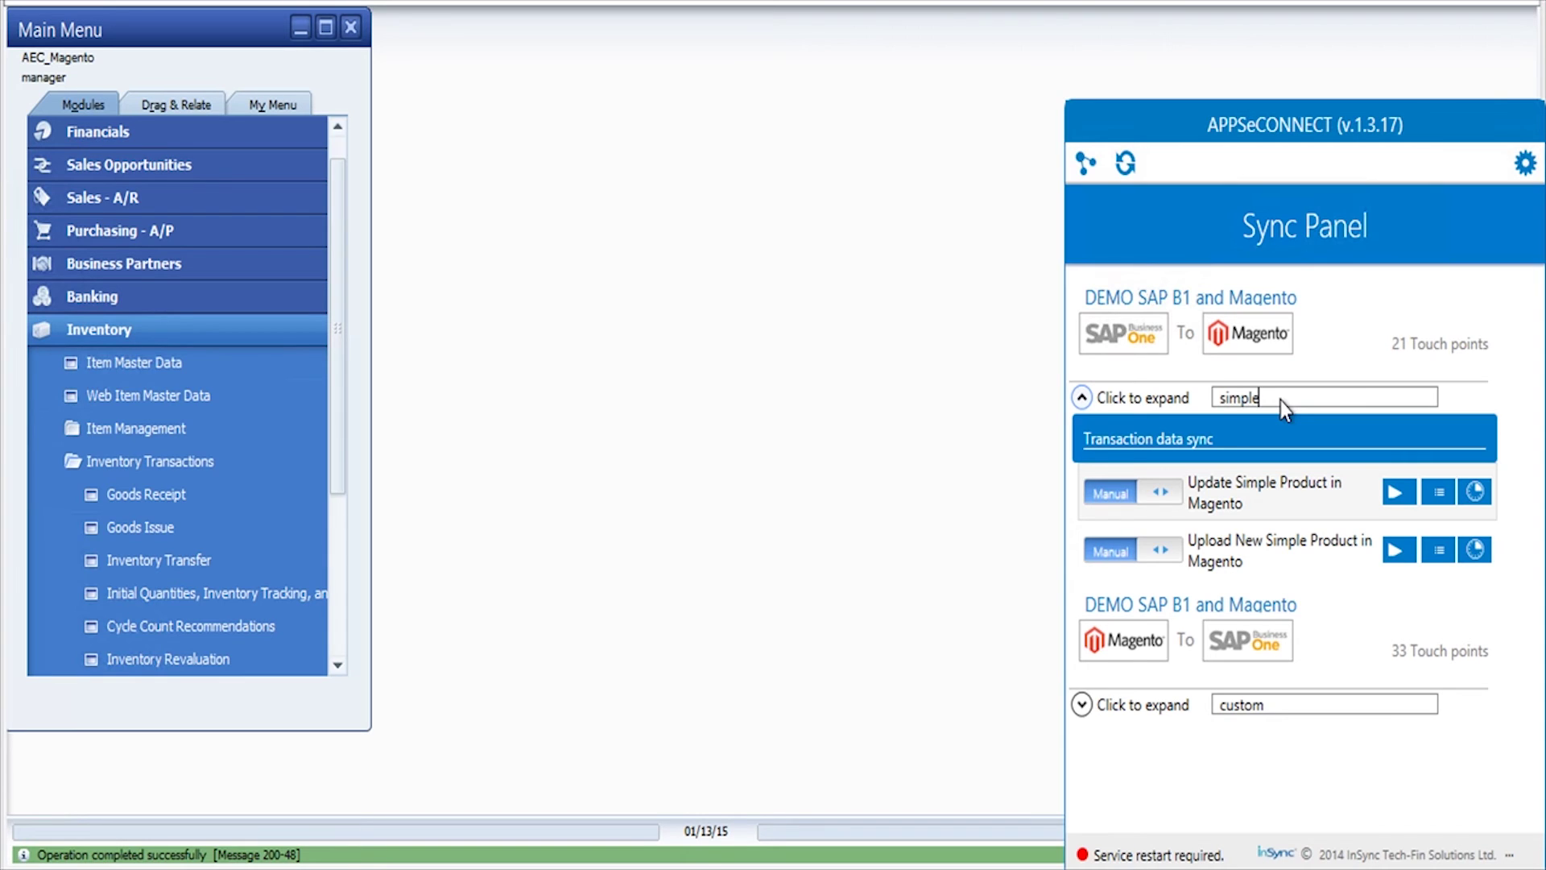
double_click(1269, 396)
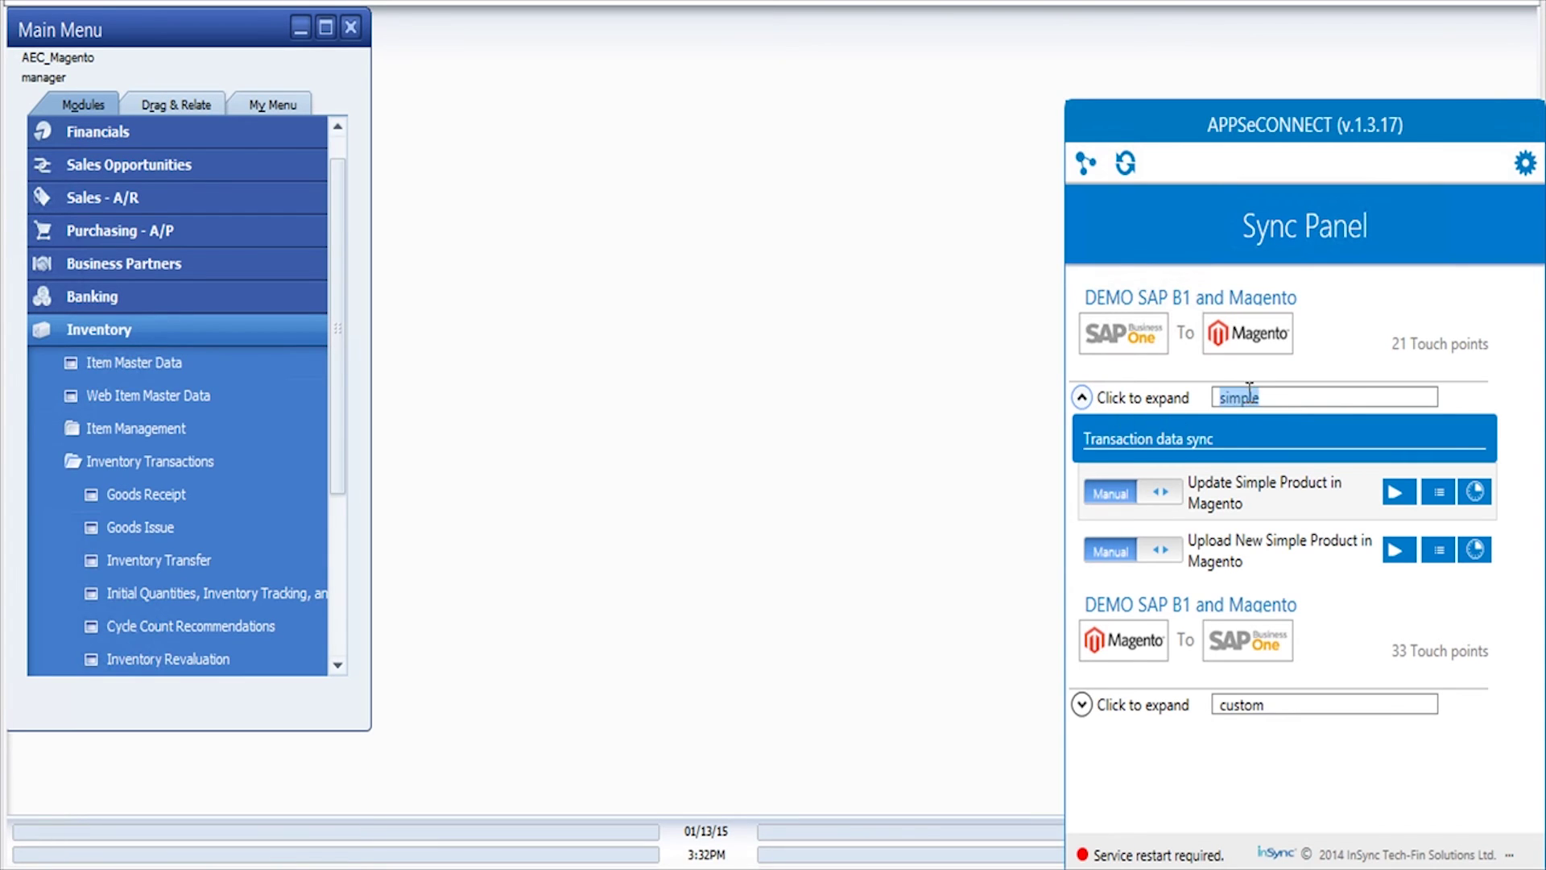
text(in)
key(BackSpace)
key(BackSpace)
text(stock)
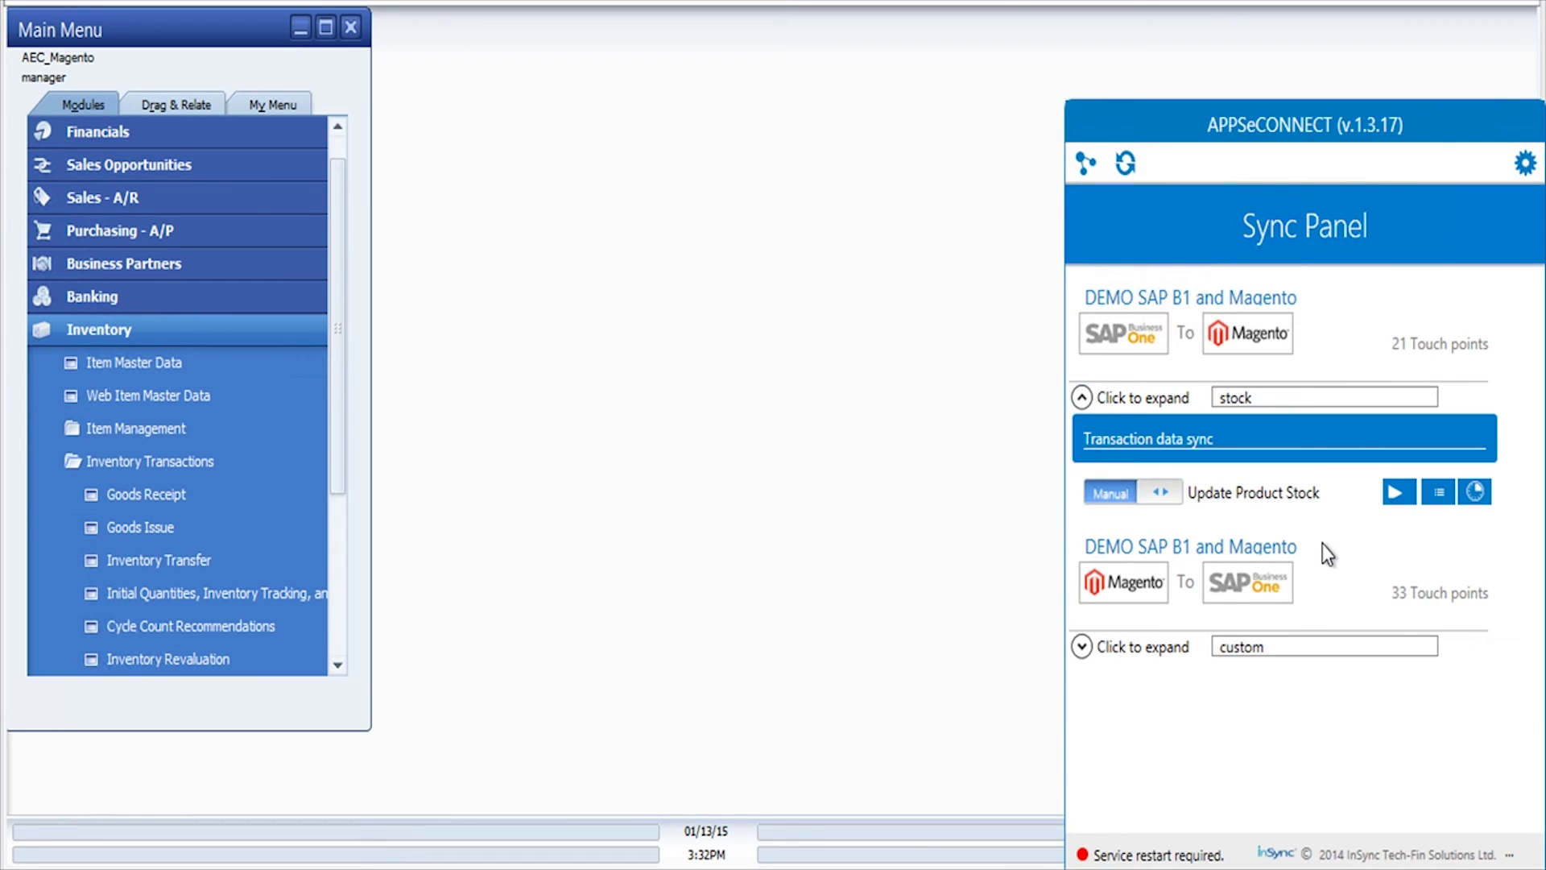
click(1124, 498)
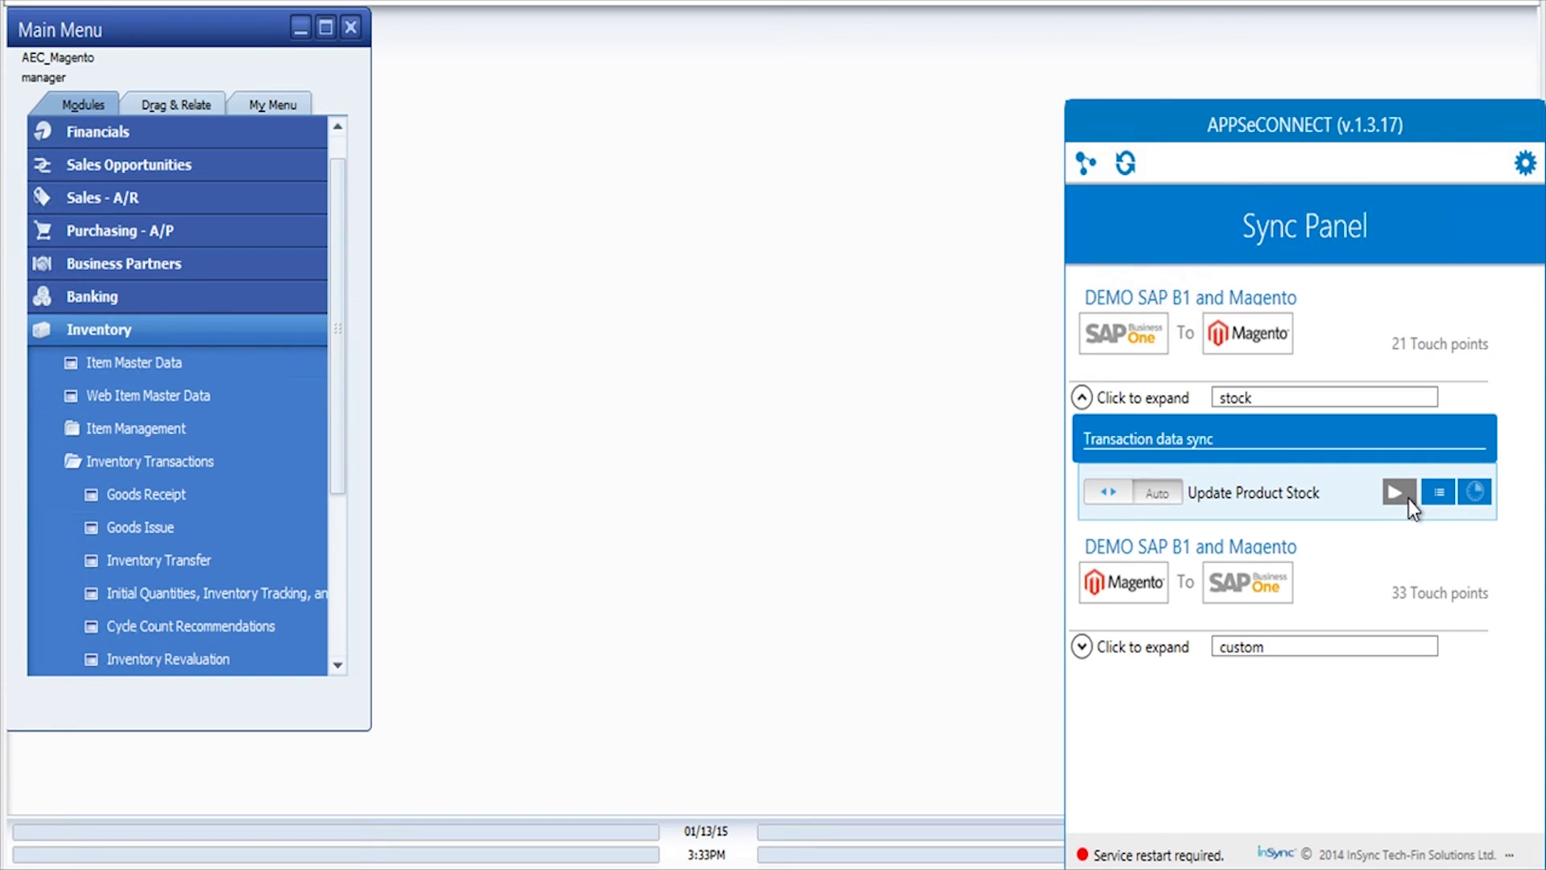
click(1416, 498)
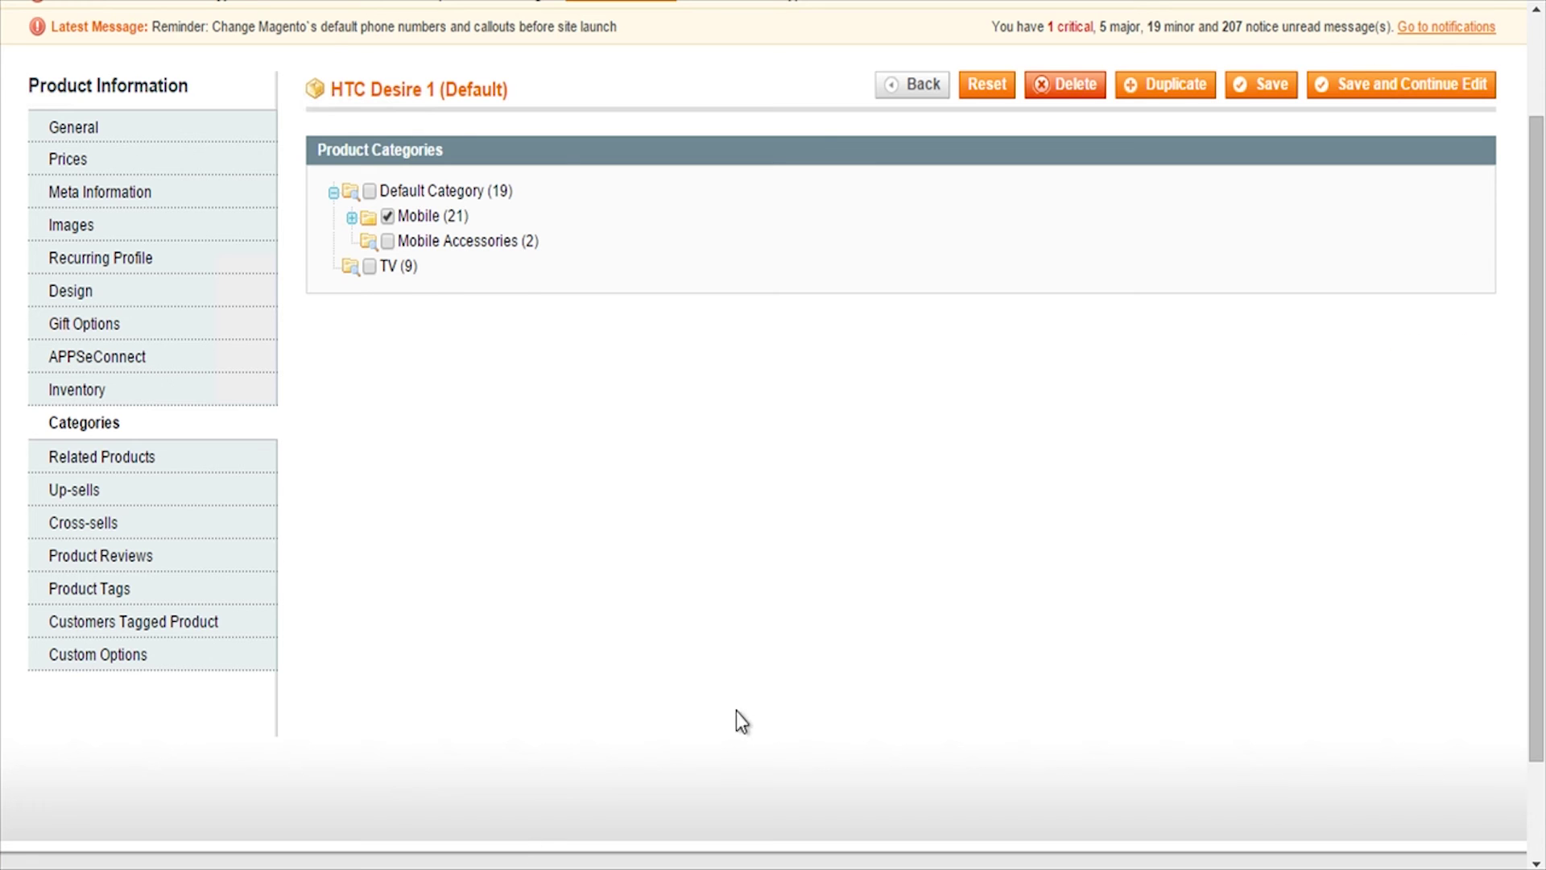
Go to Catalog > Manage Products to list all catalog products.
scroll(742, 721, up, 3)
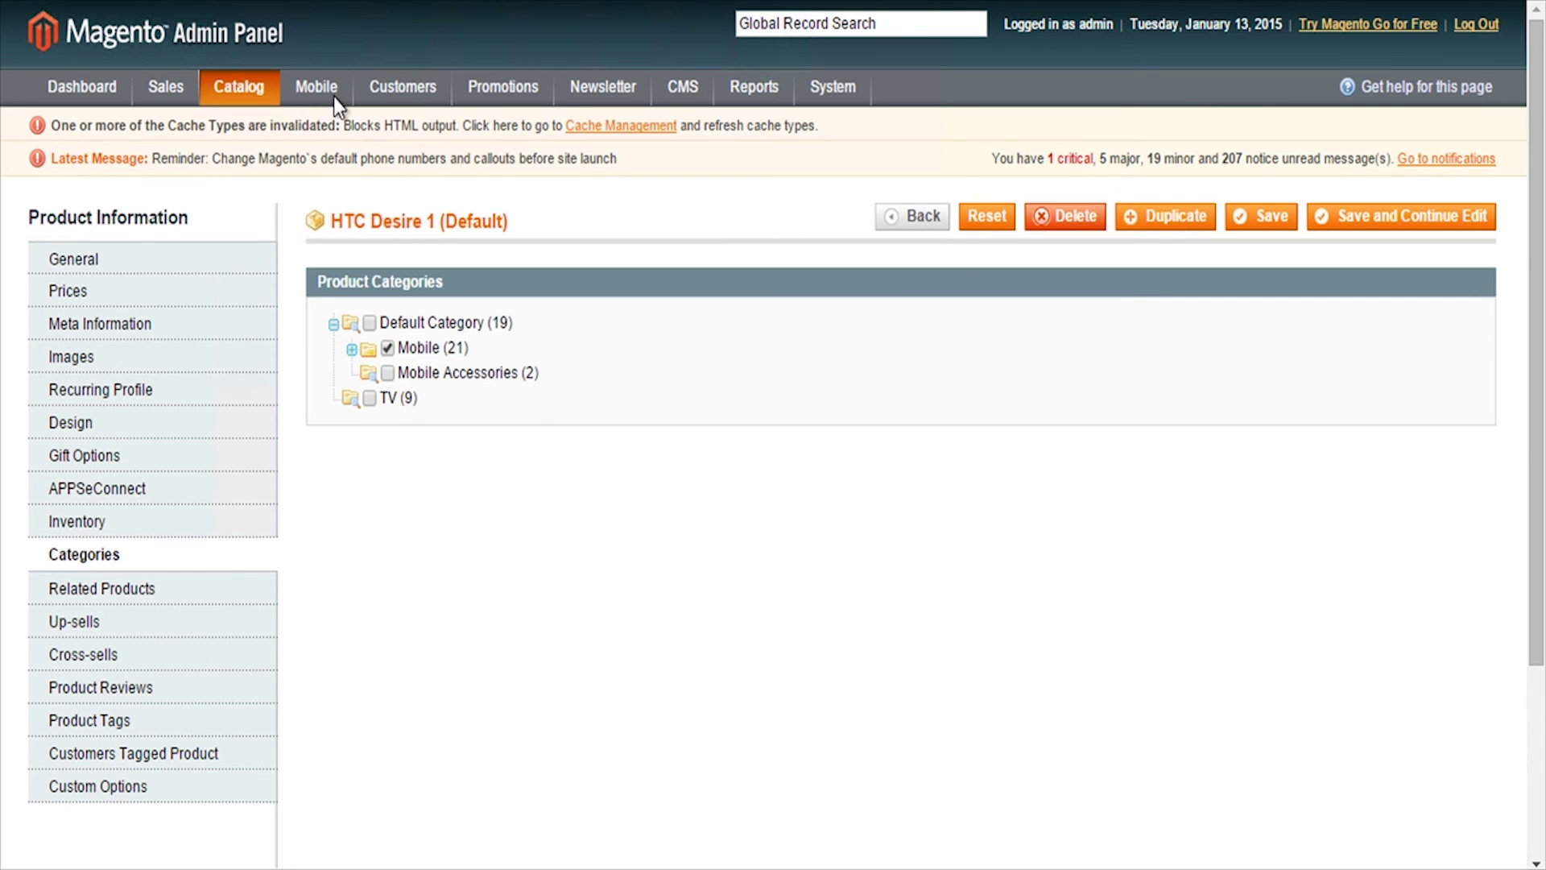
mouse_move(220, 94)
click(233, 127)
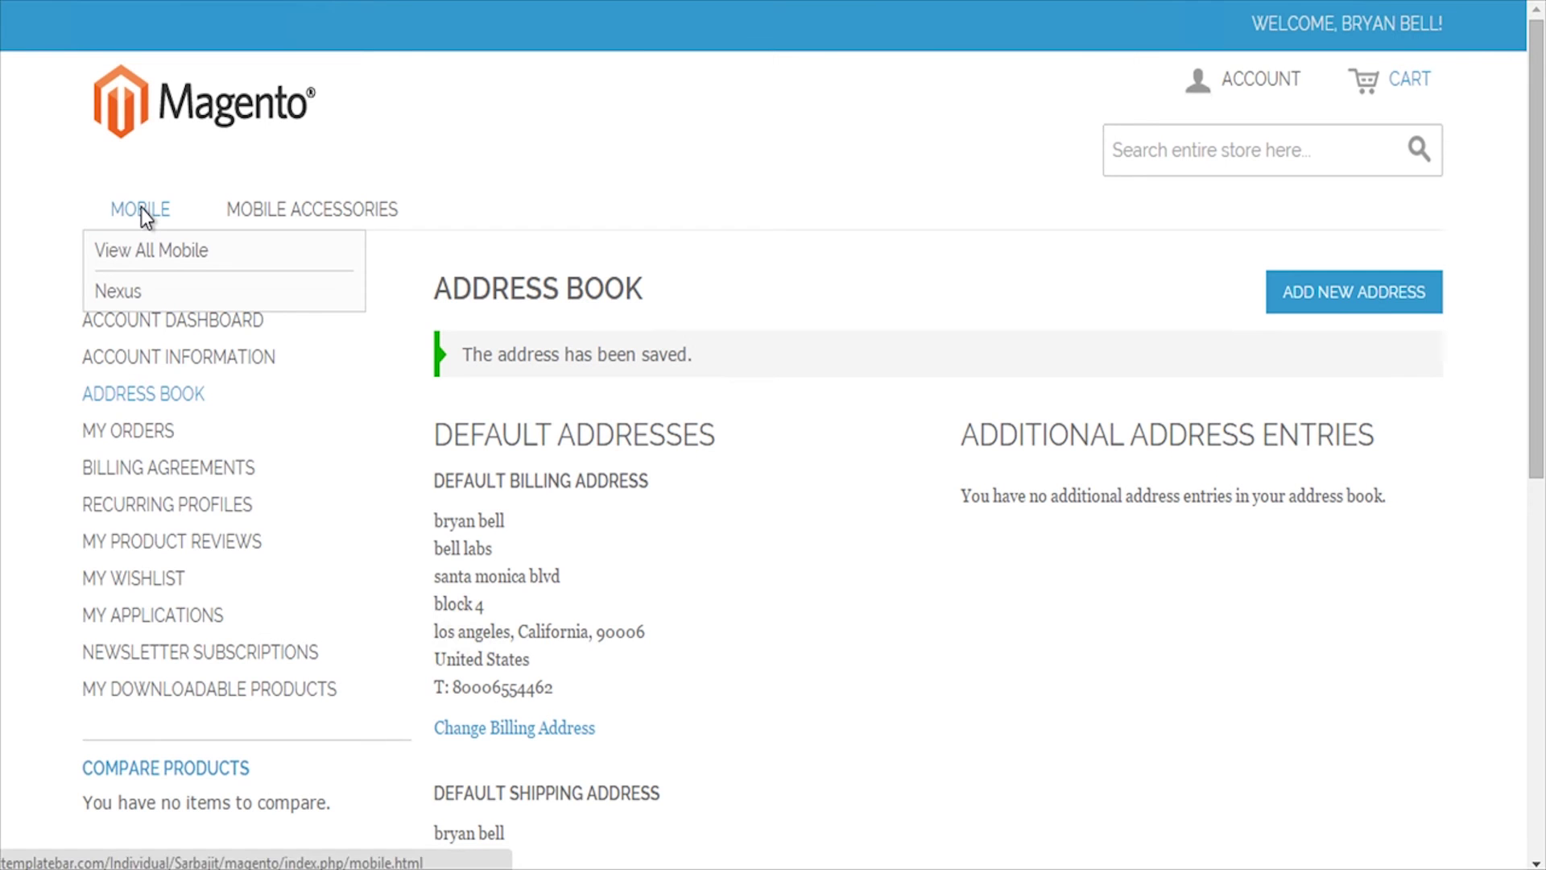
From the Mobile category, open HTC Desire 1 and add quantity 2 to the cart.
click(140, 213)
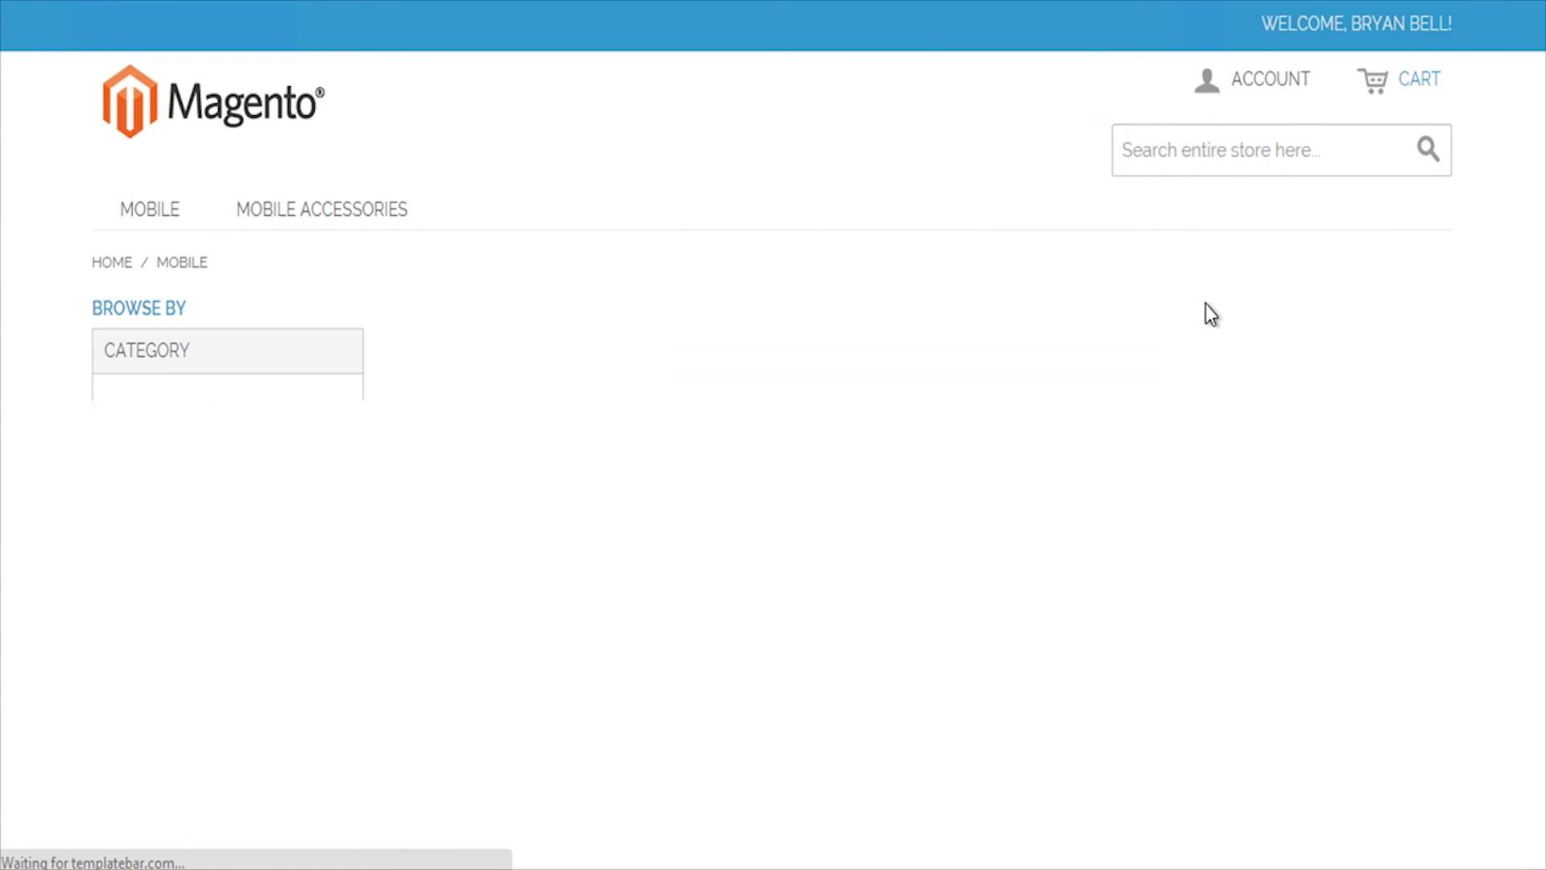
scroll(1119, 544, down, 3)
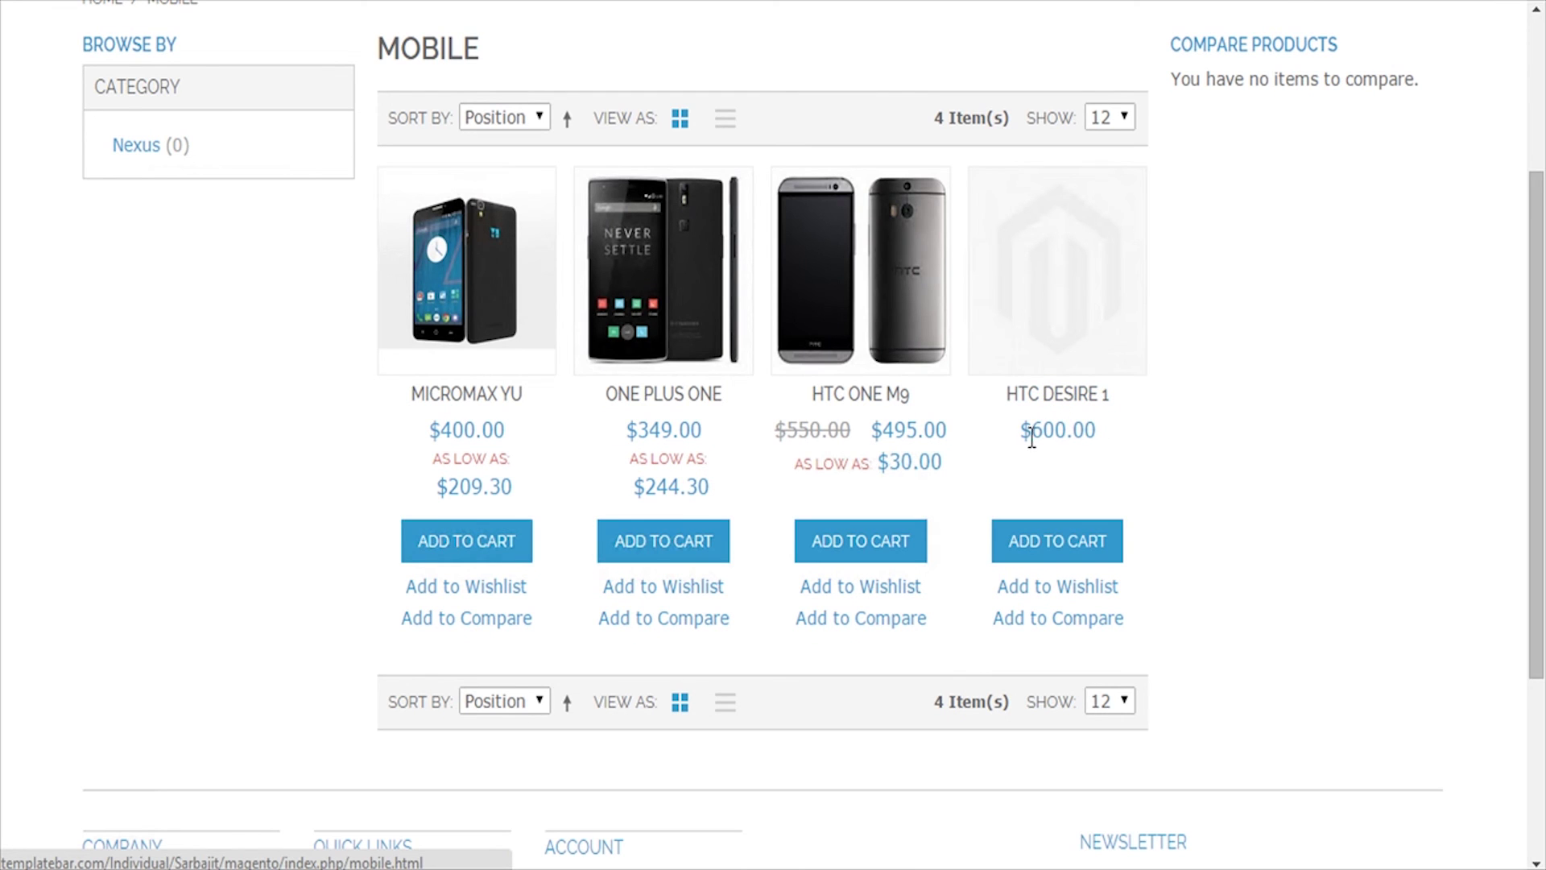
click(1066, 325)
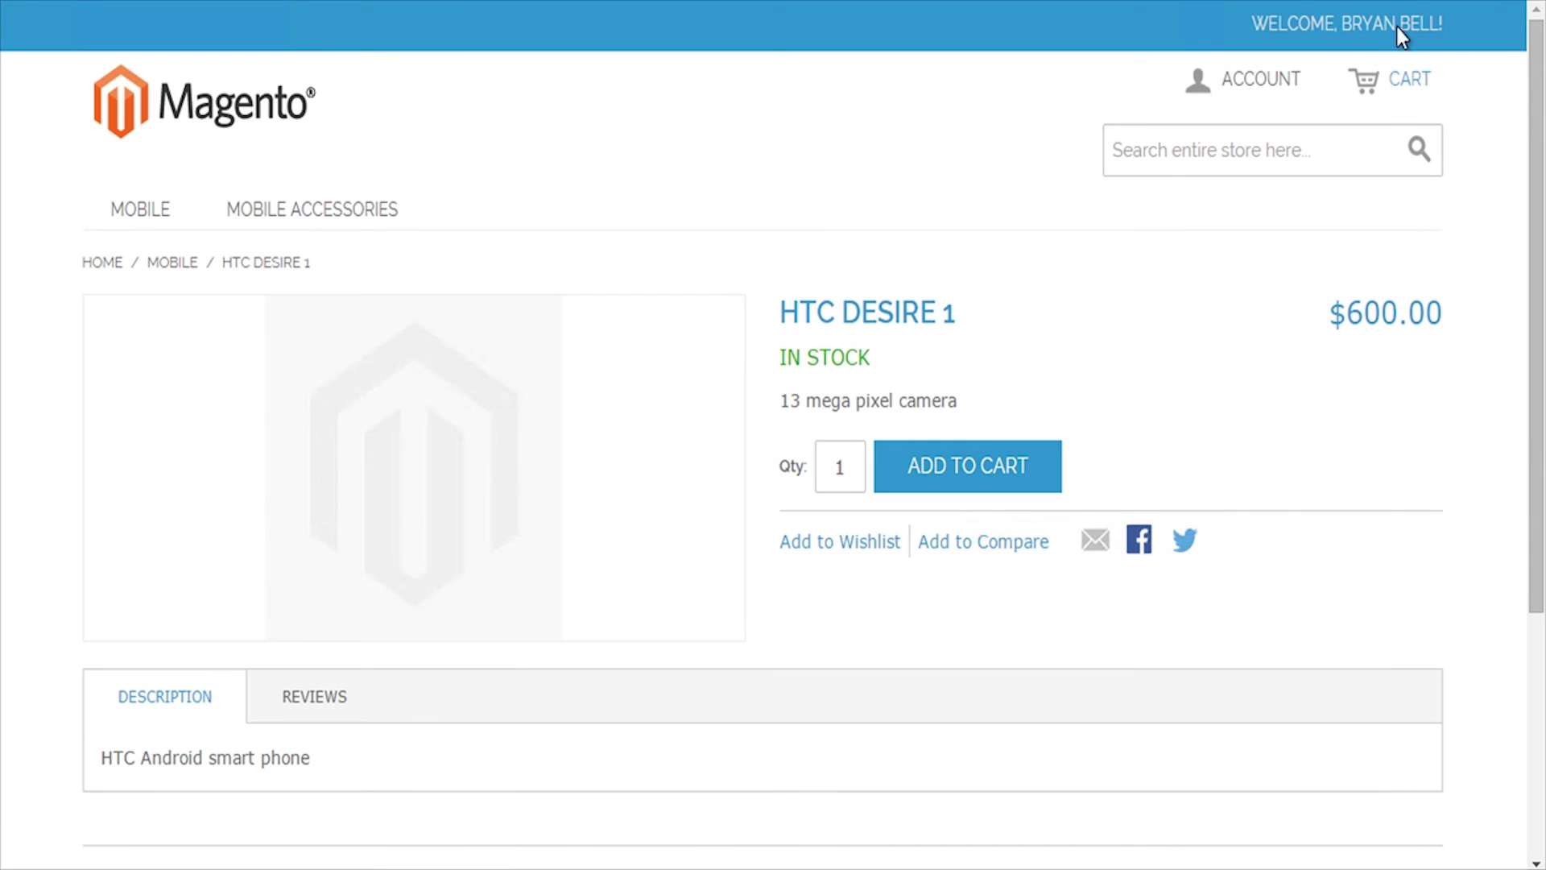
double_click(843, 468)
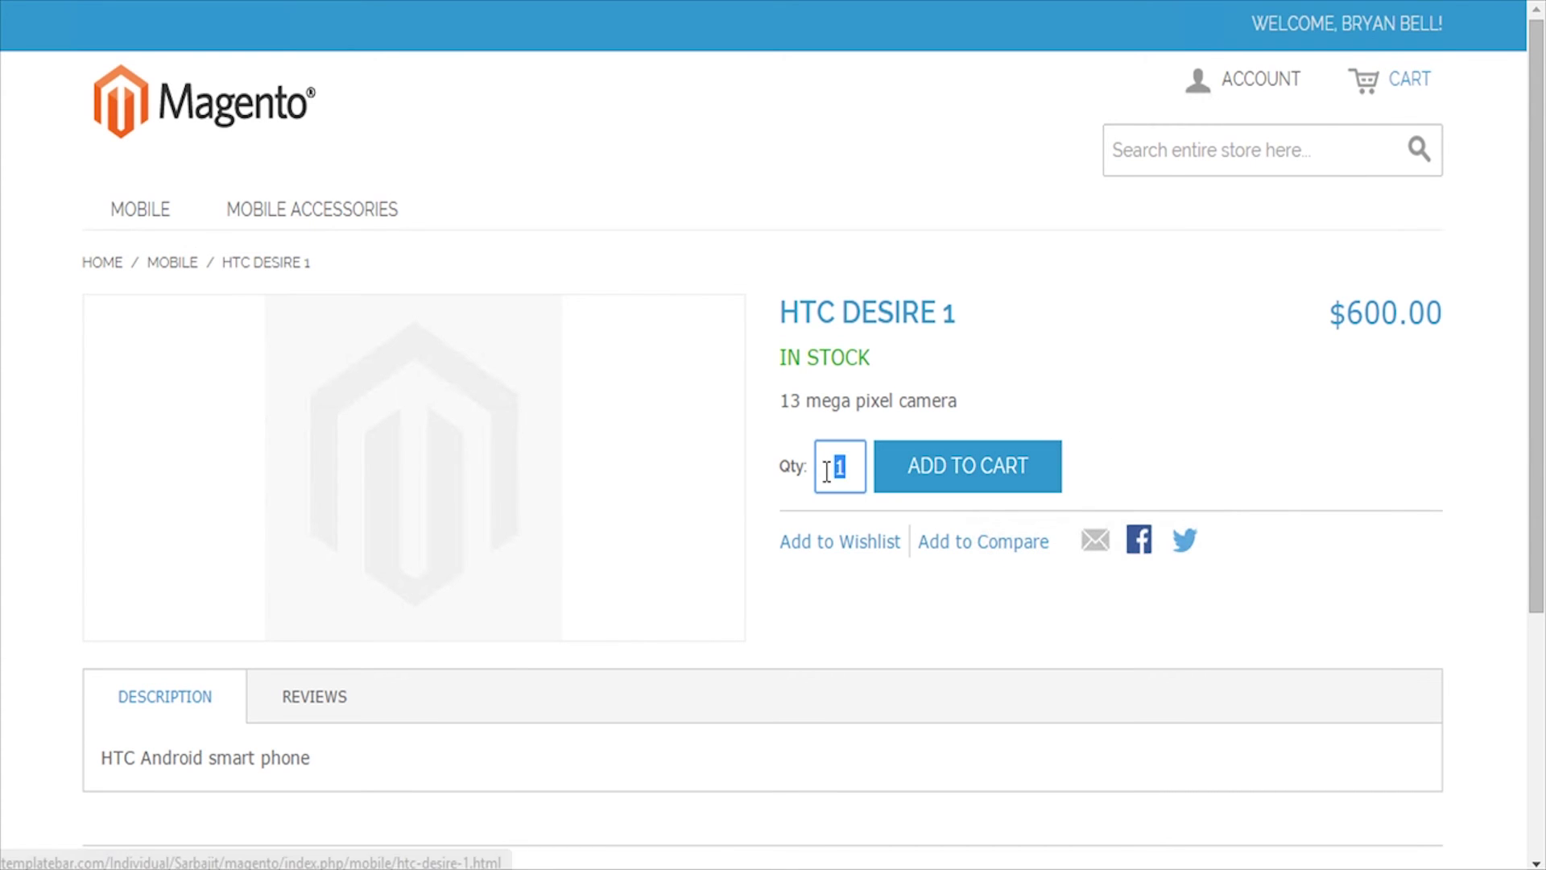
text(2)
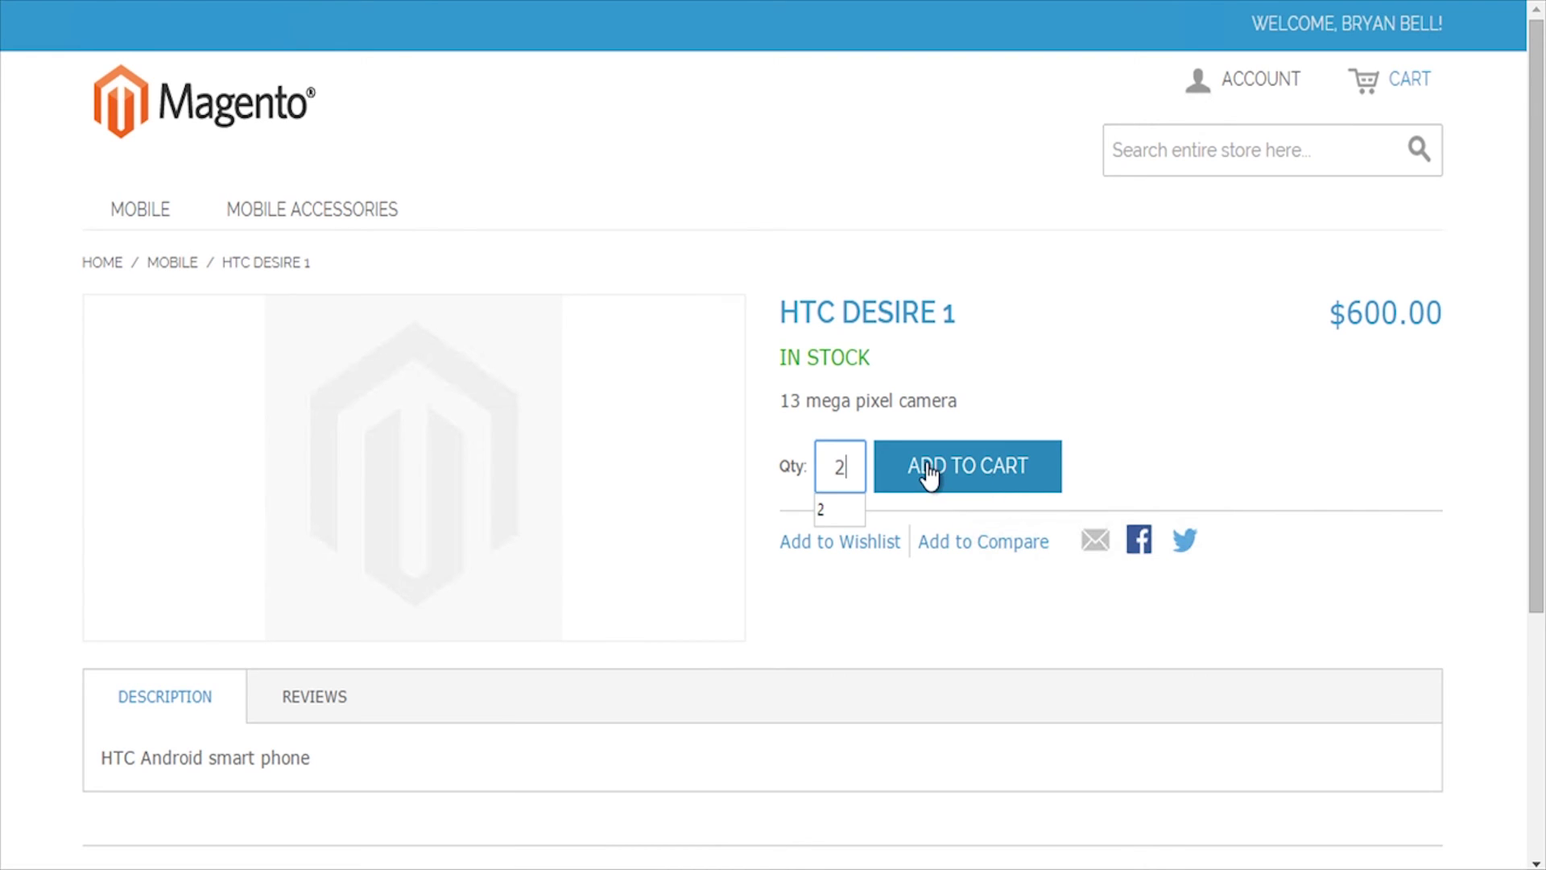
click(926, 471)
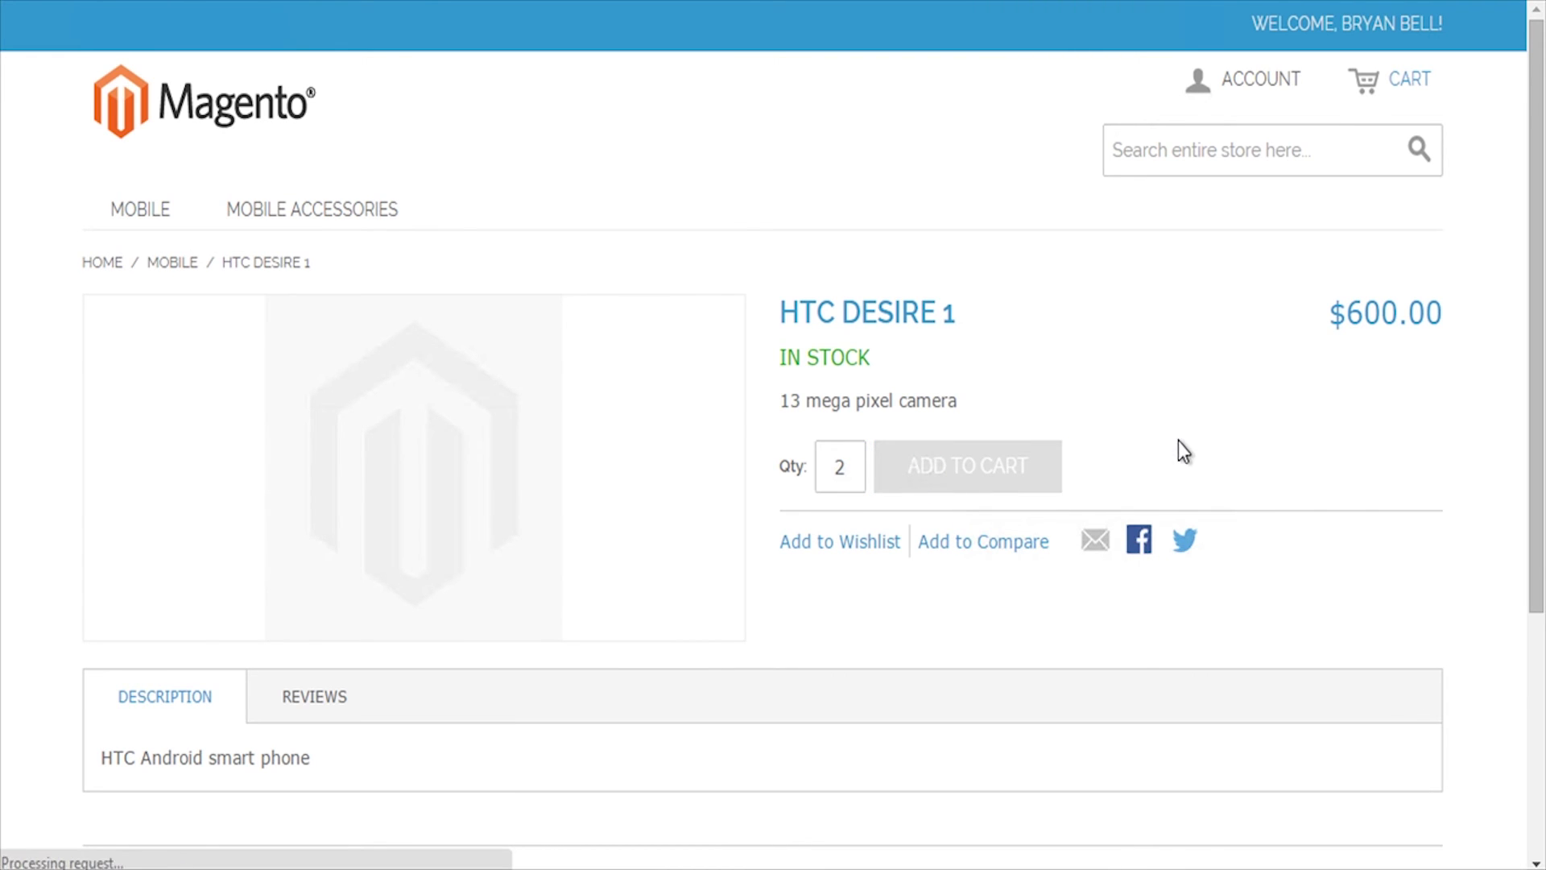
Check out with flat-rate shipping and Check / Money order payment, then place the order.
scroll(1129, 459, down, 5)
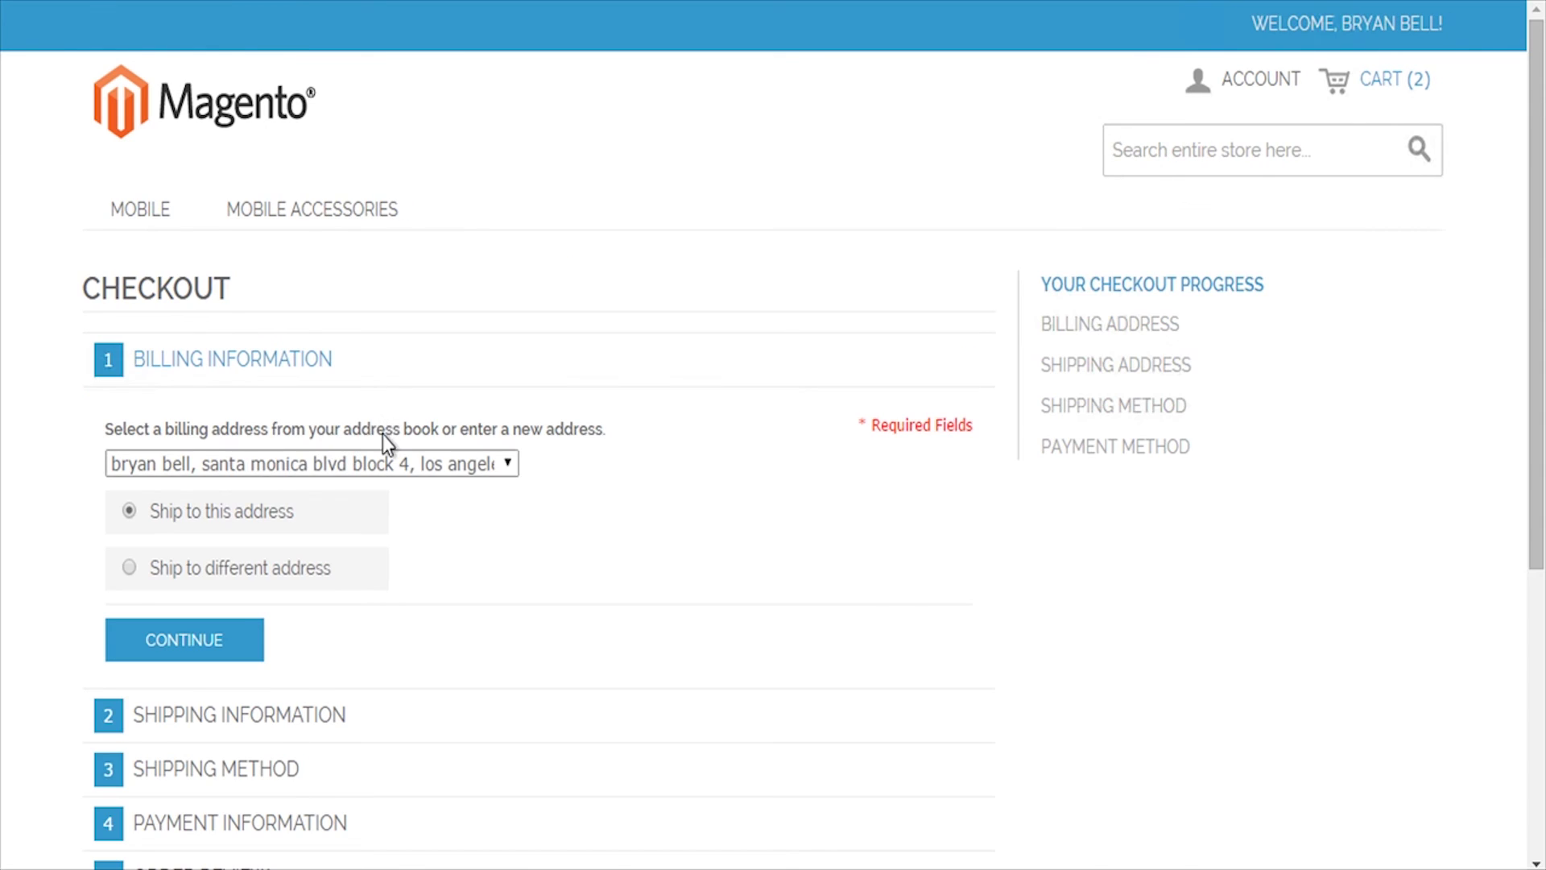
scroll(385, 434, down, 2)
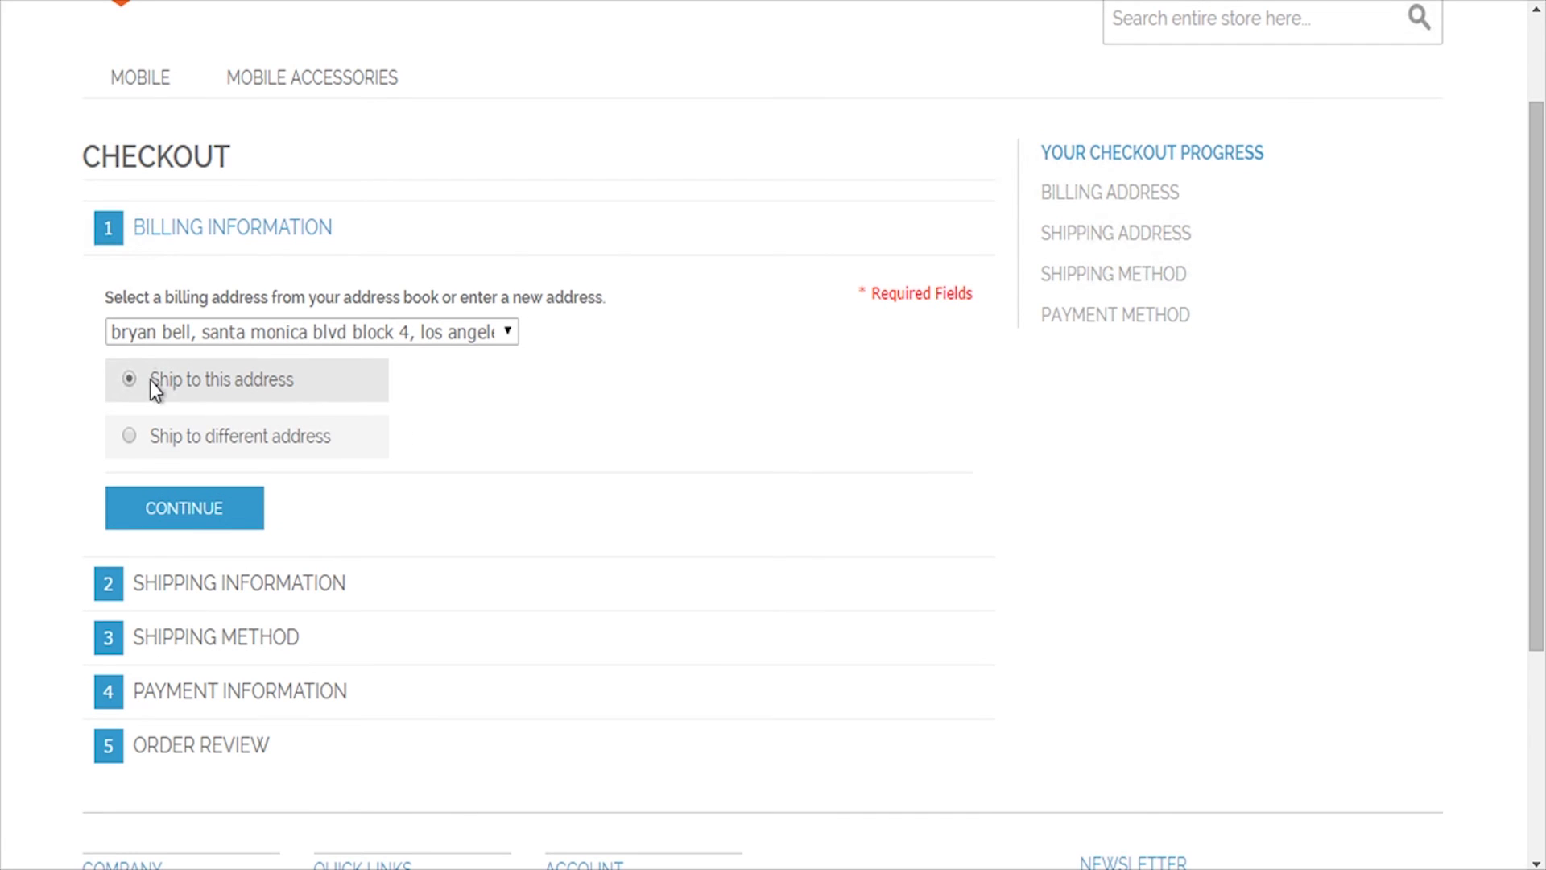
scroll(515, 435, down, 2)
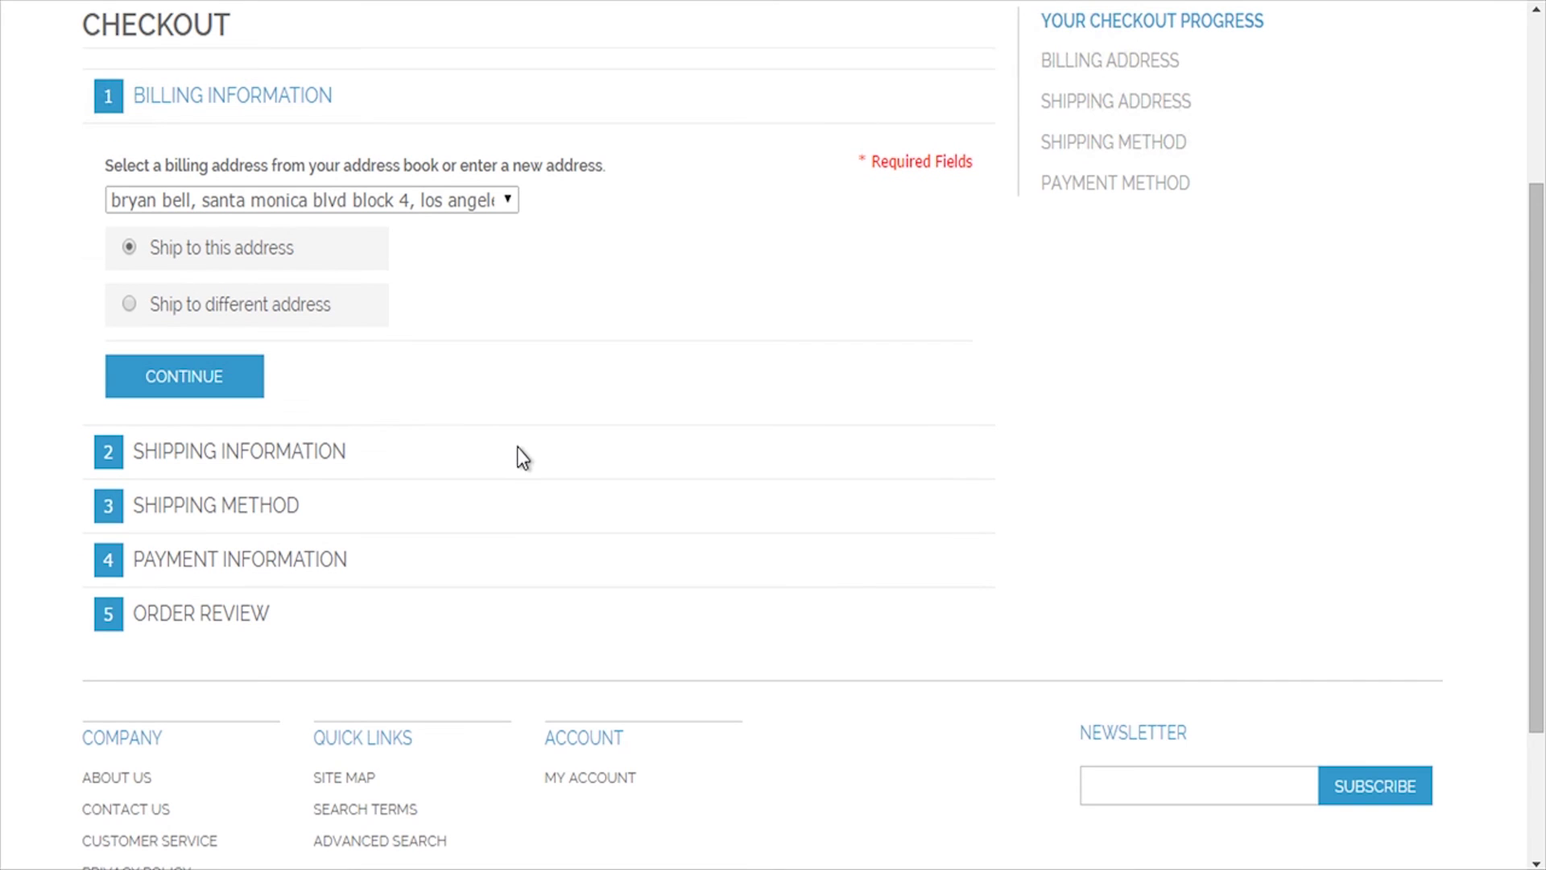
click(199, 388)
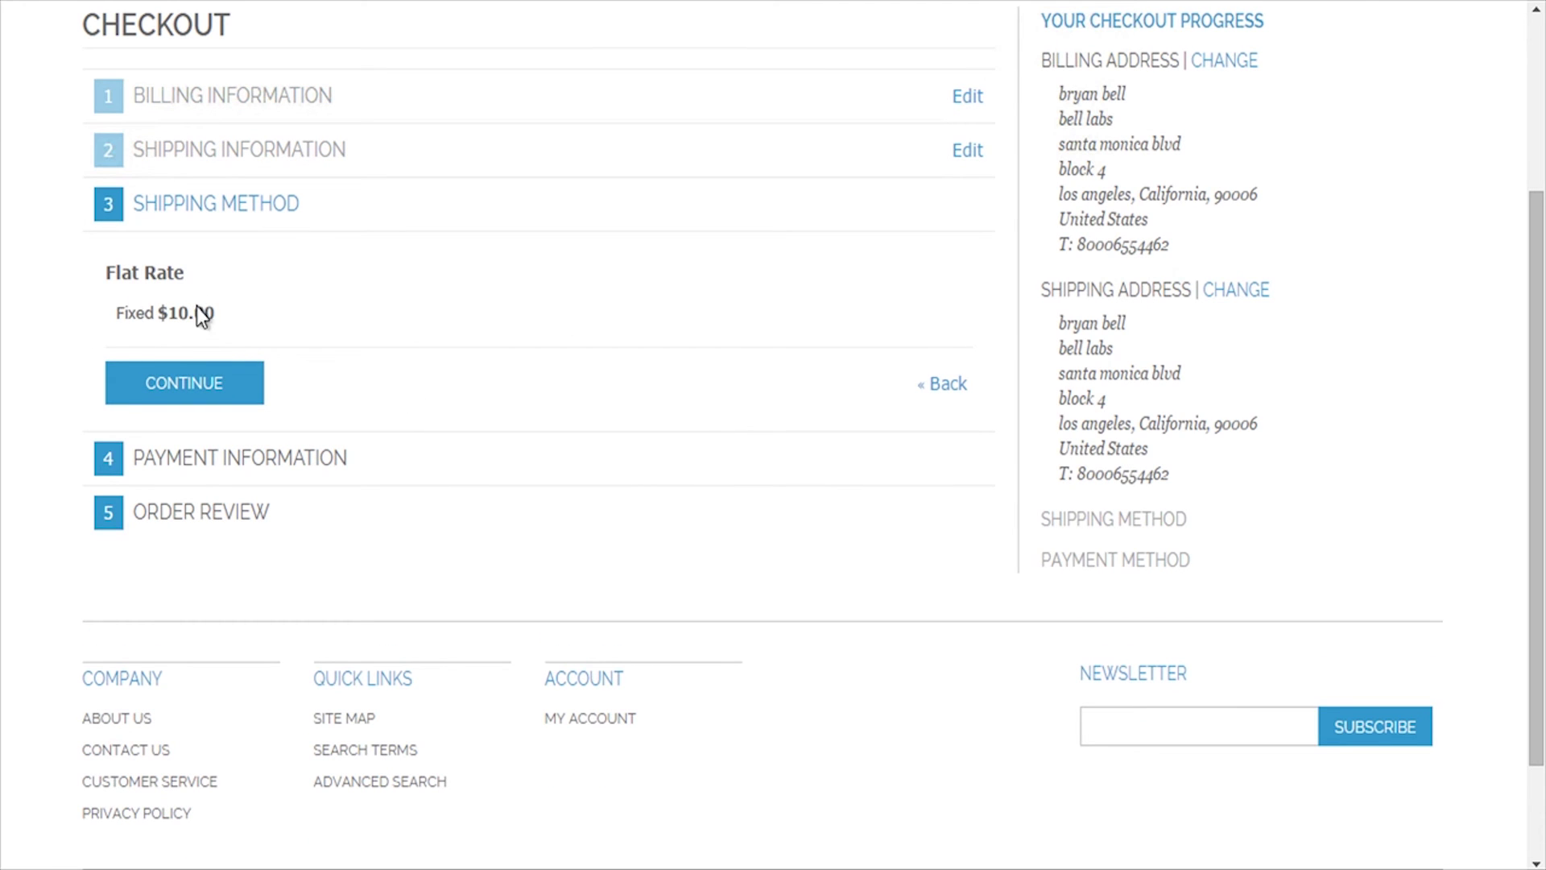
click(199, 388)
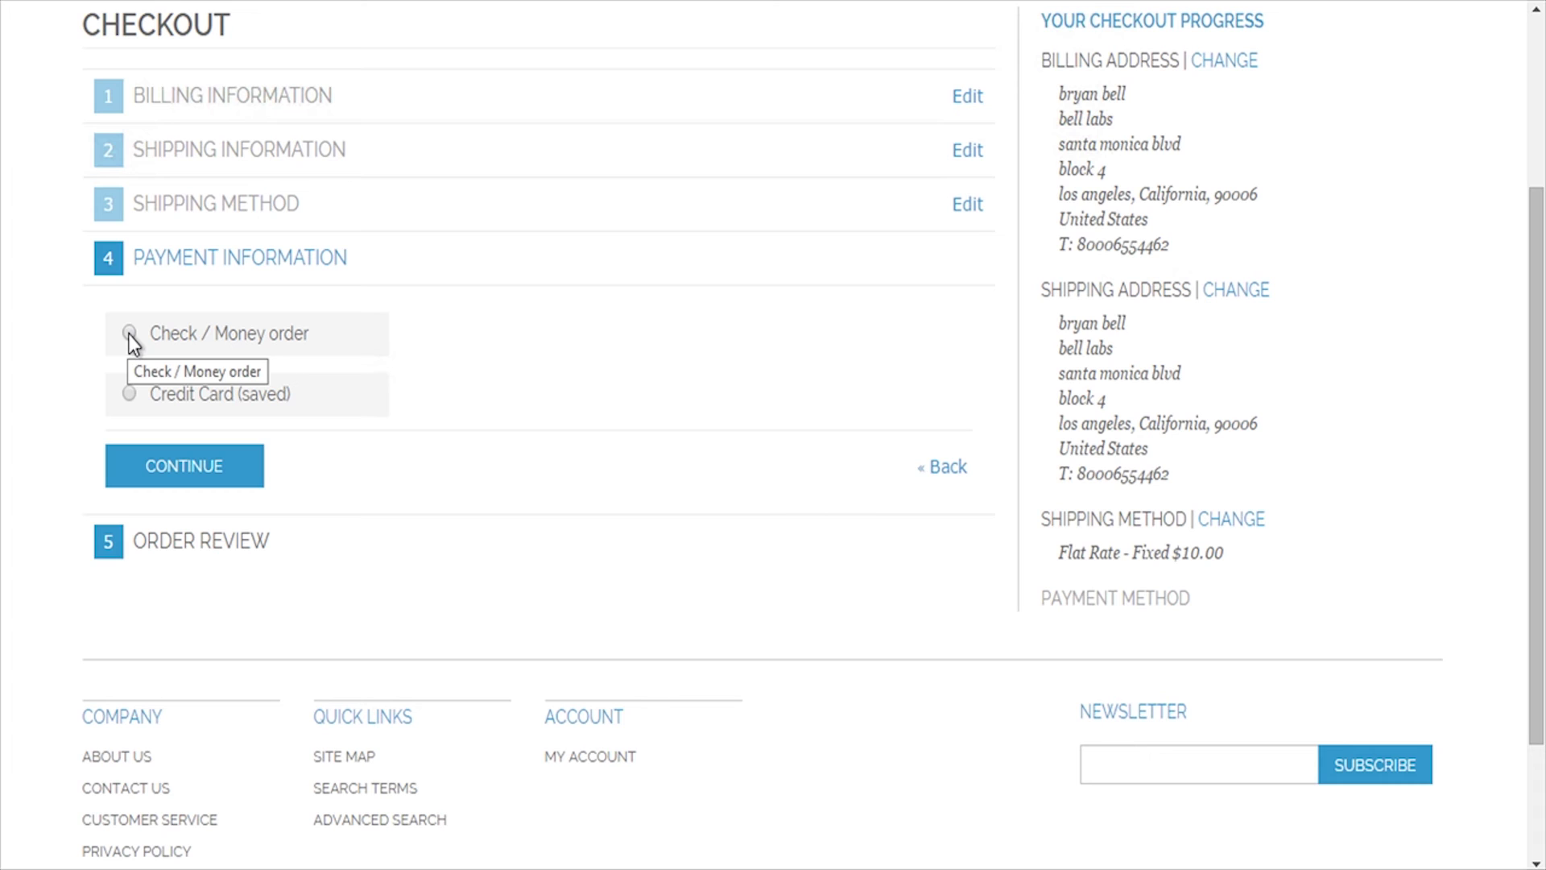
click(128, 333)
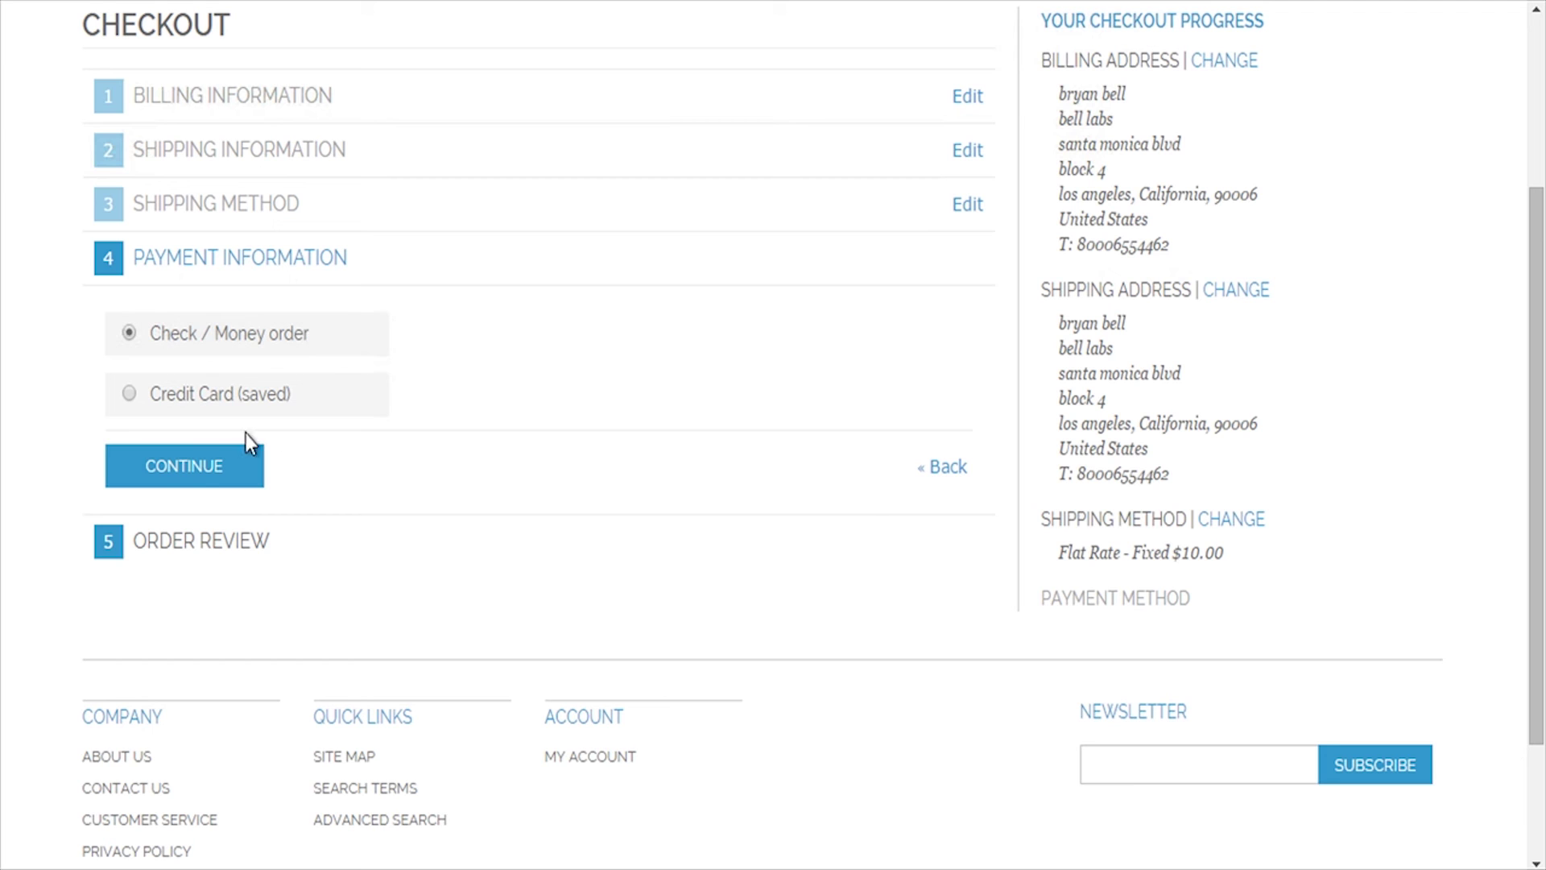
click(193, 475)
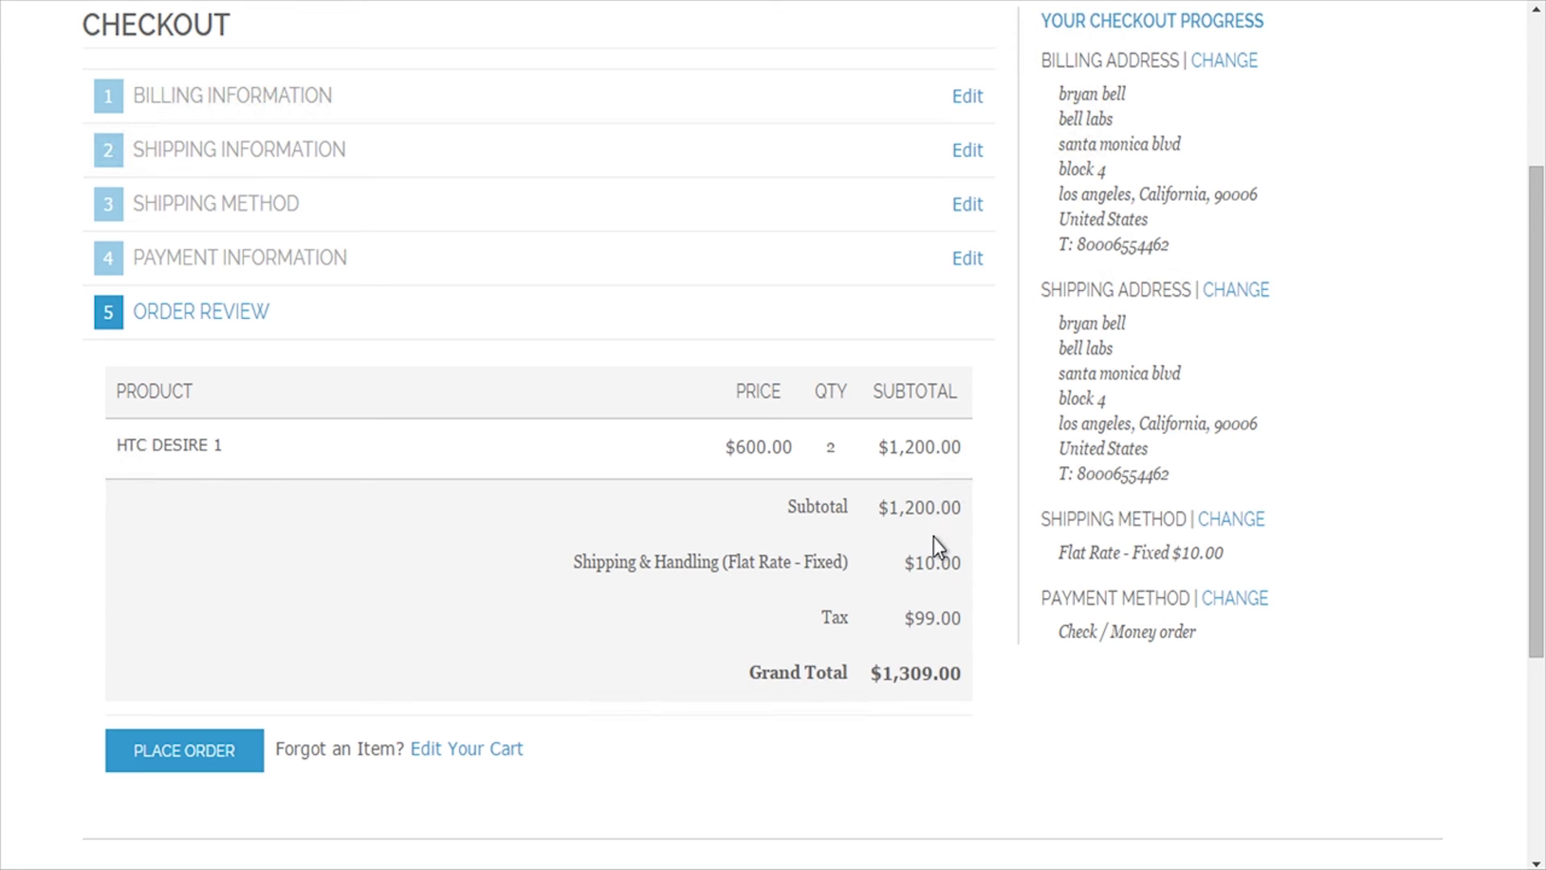
click(182, 761)
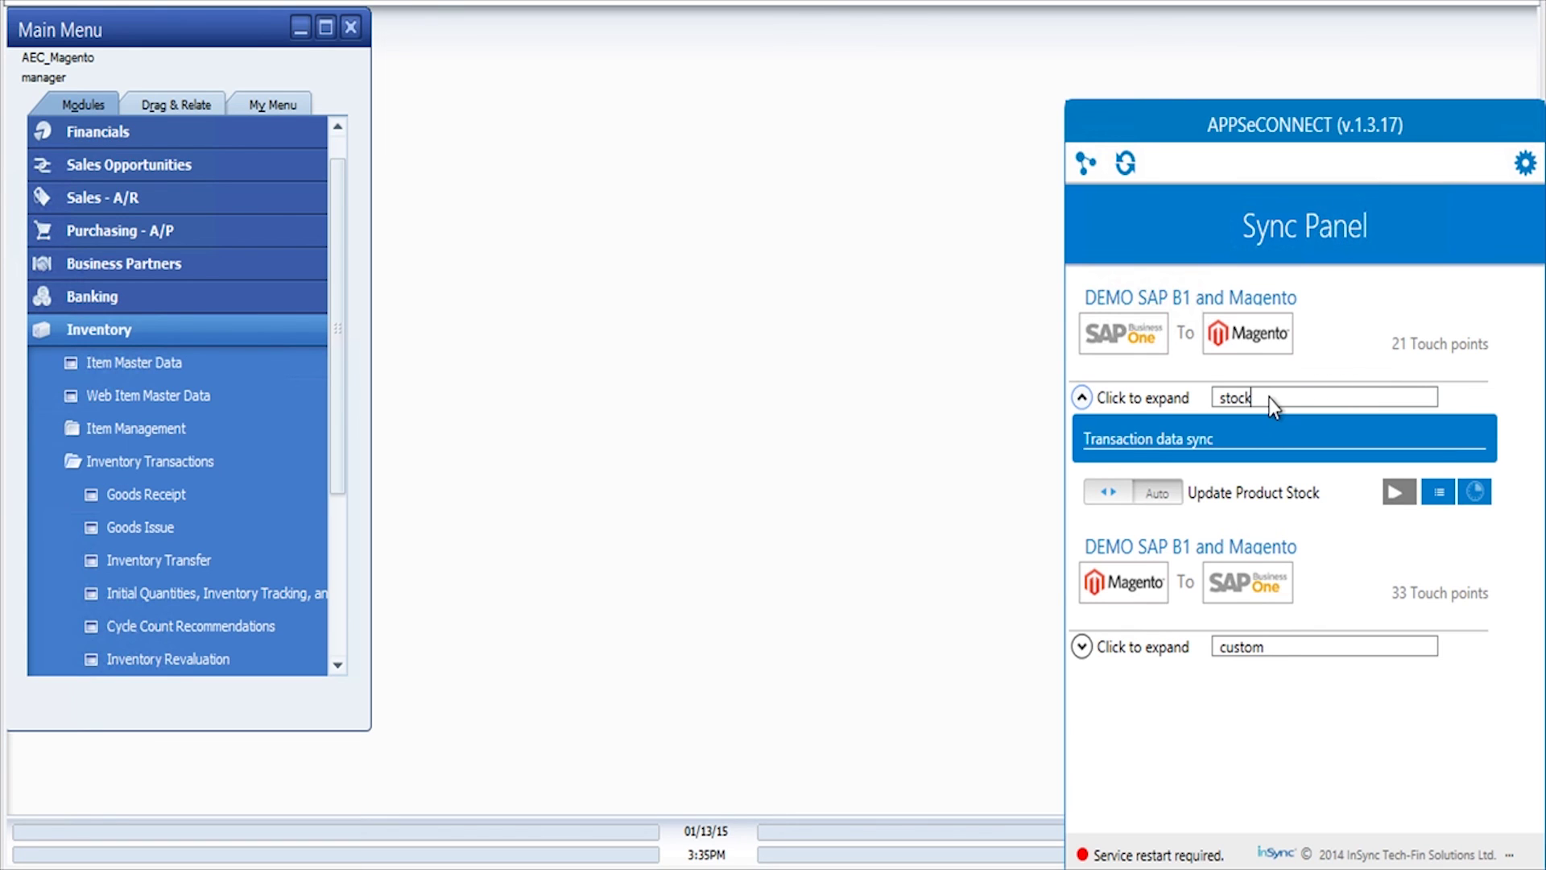
Filter the Magento-to-SAP syncs by 'order' and run SalesOrder Download.
key(BackSpace)
key(BackSpace)
key(BackSpace)
key(BackSpace)
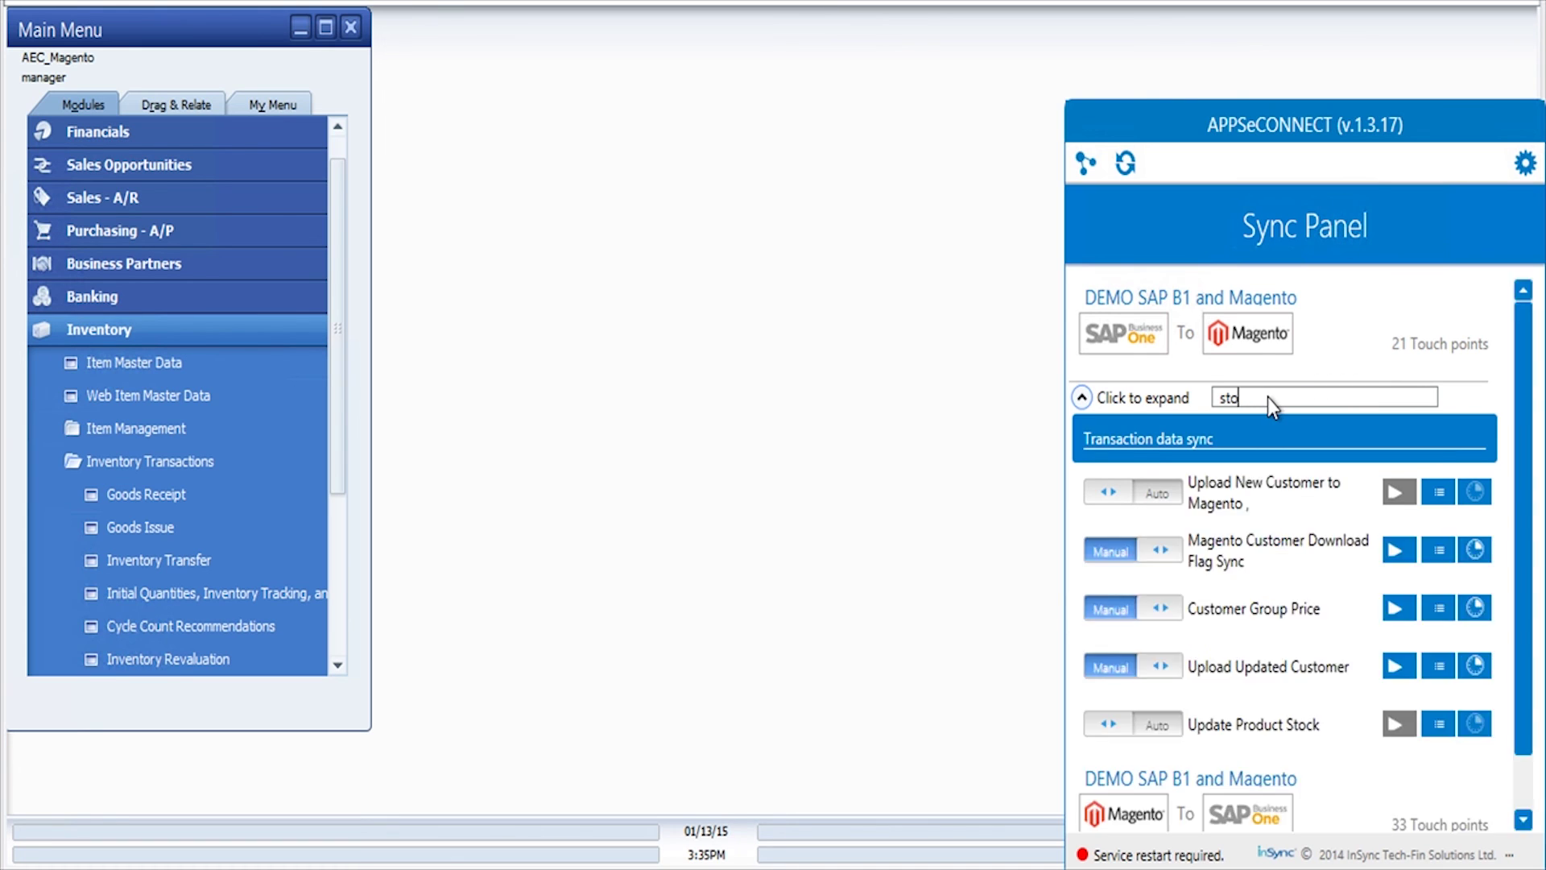
click(1084, 399)
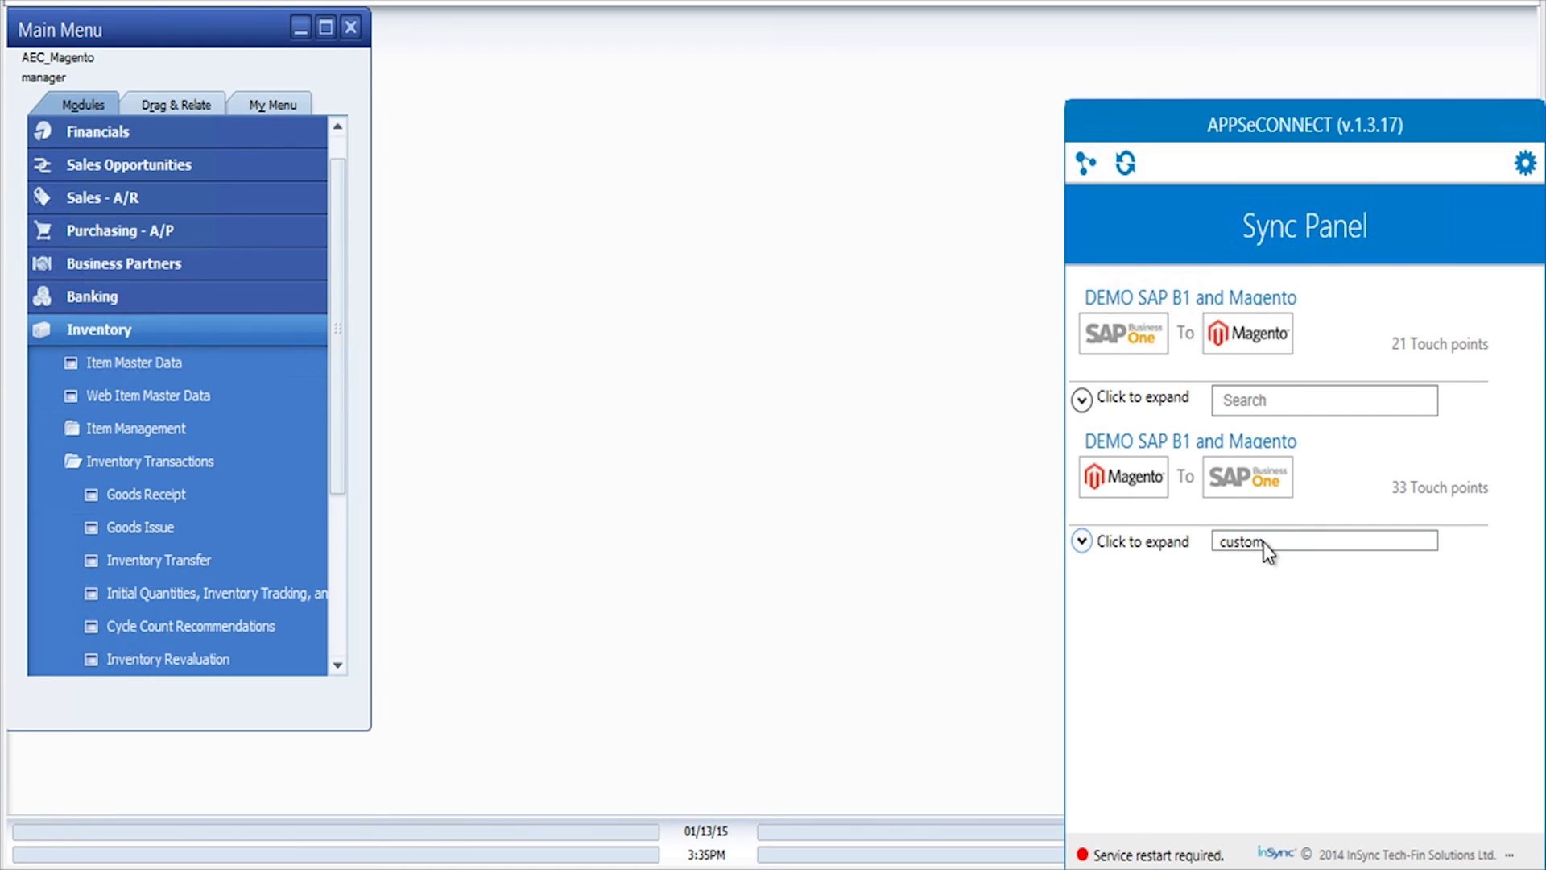
key(BackSpace)
key(BackSpace)
key(BackSpace)
key(BackSpace)
key(BackSpace)
key(BackSpace)
text(crder)
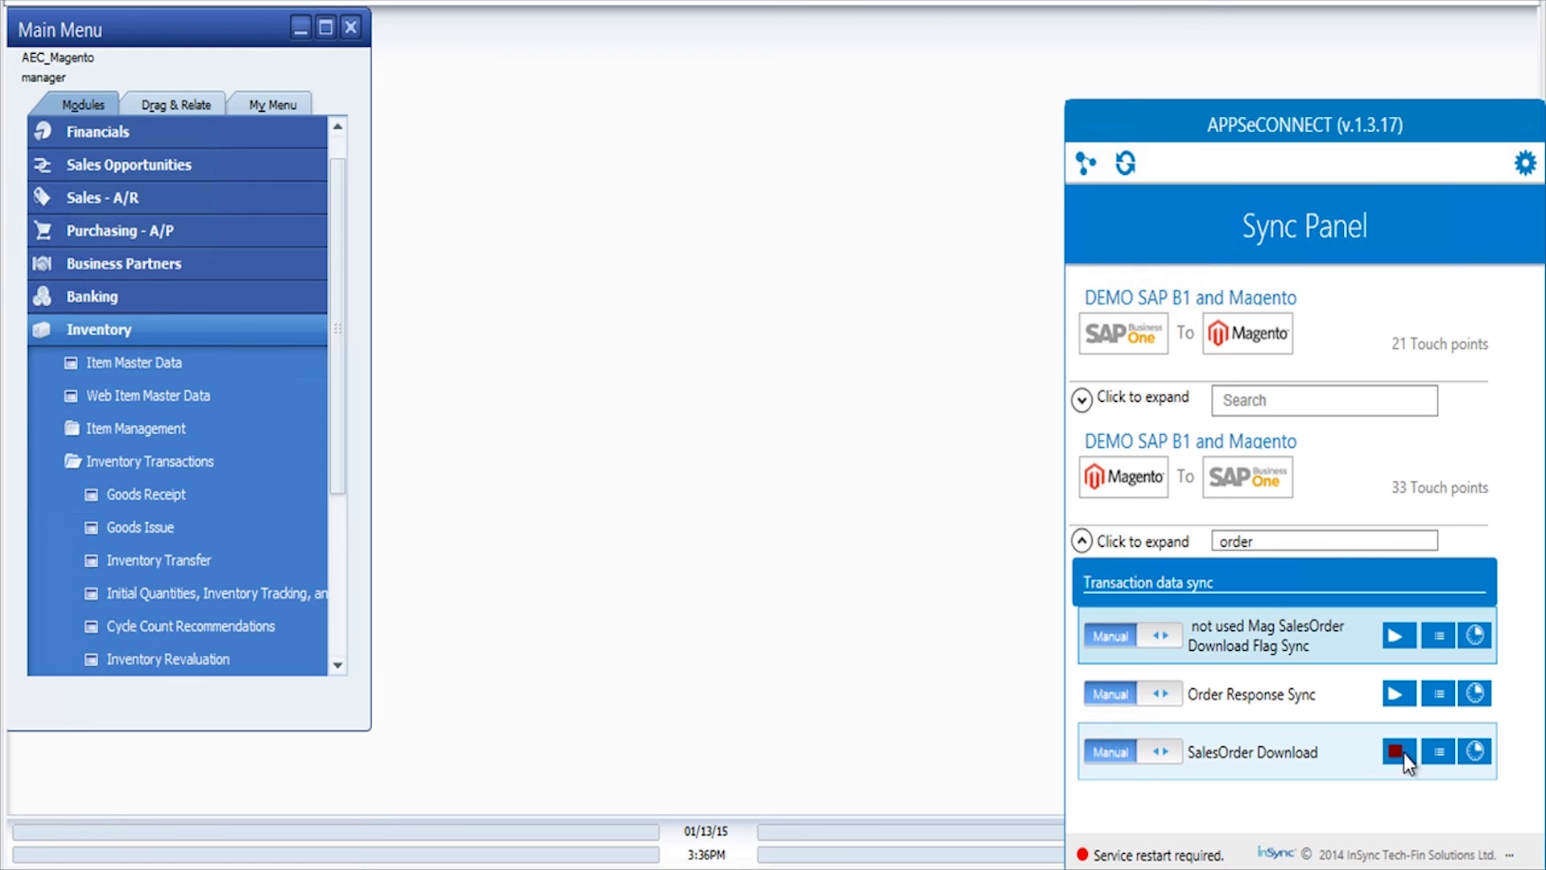
click(1404, 752)
click(195, 334)
click(142, 229)
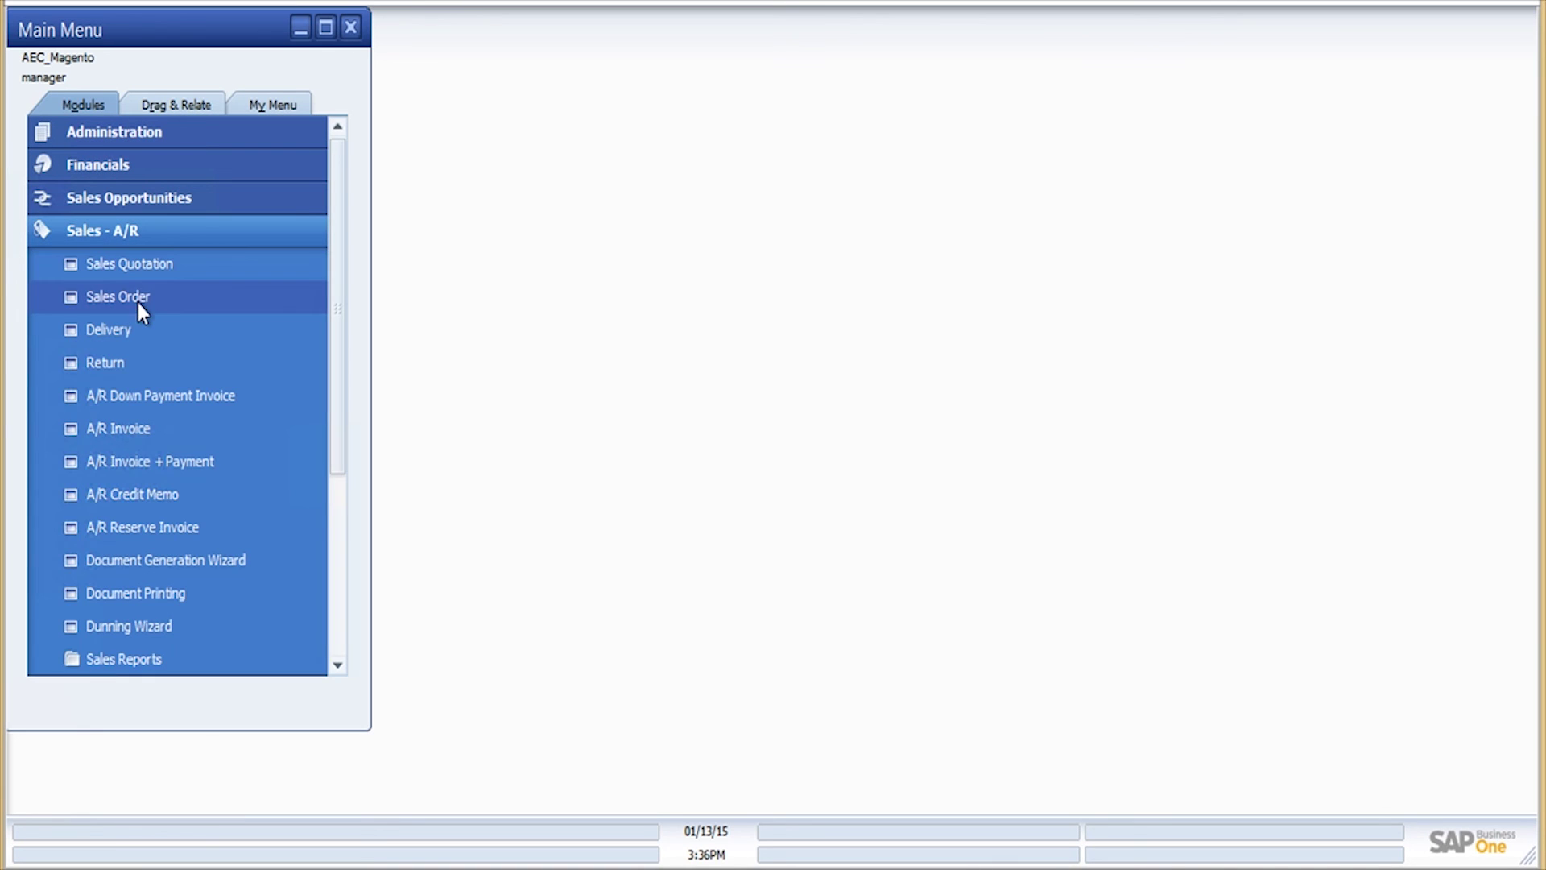
Copy the downloaded HTC Desire 1 sales order to a Delivery and add it.
click(264, 303)
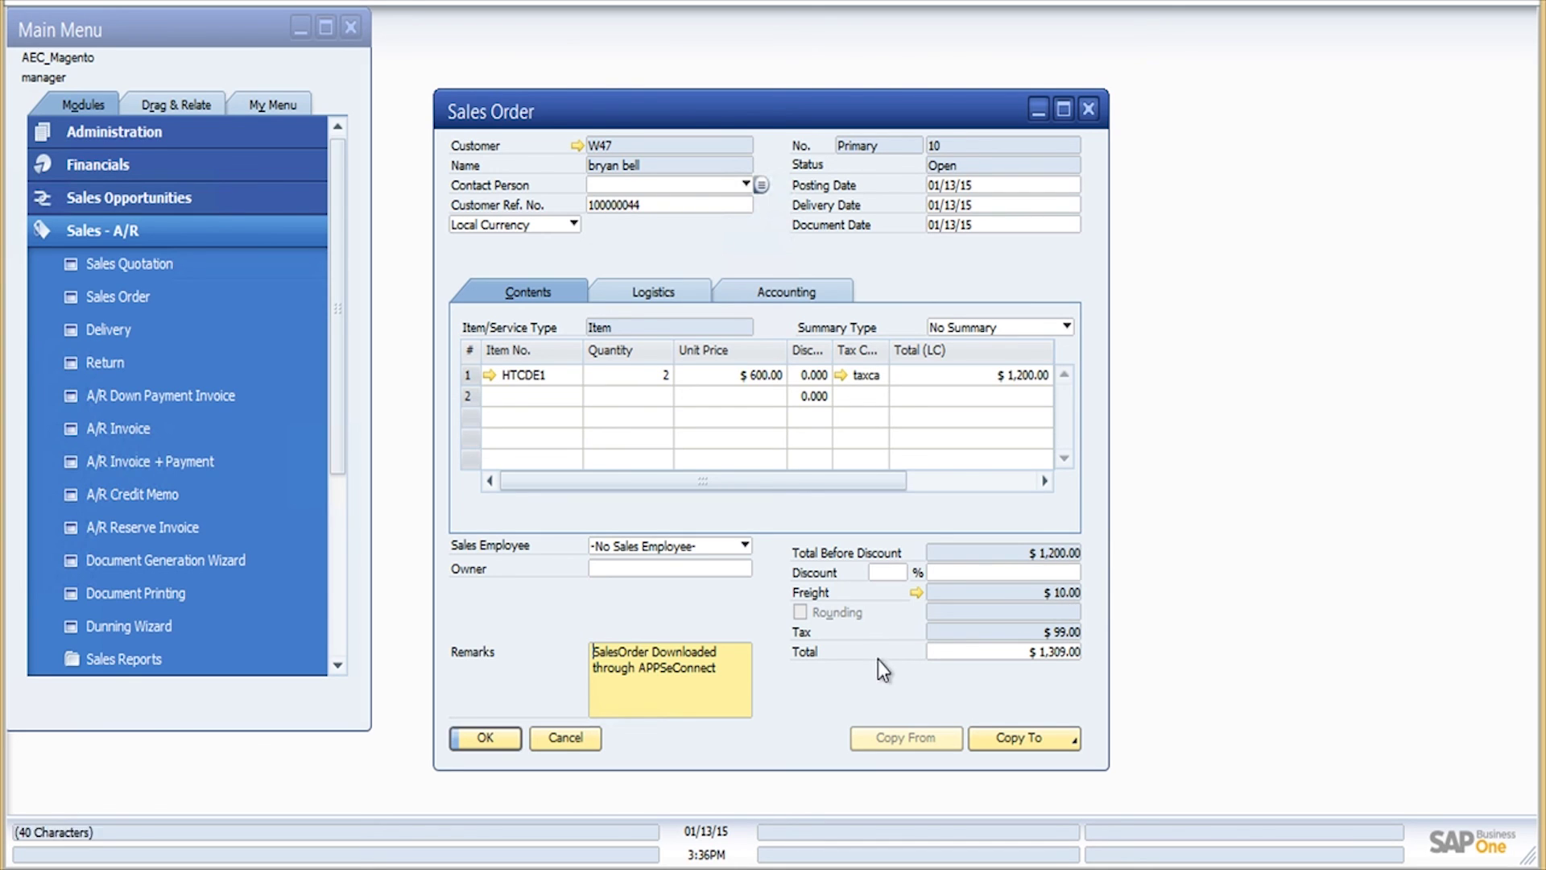
click(1068, 741)
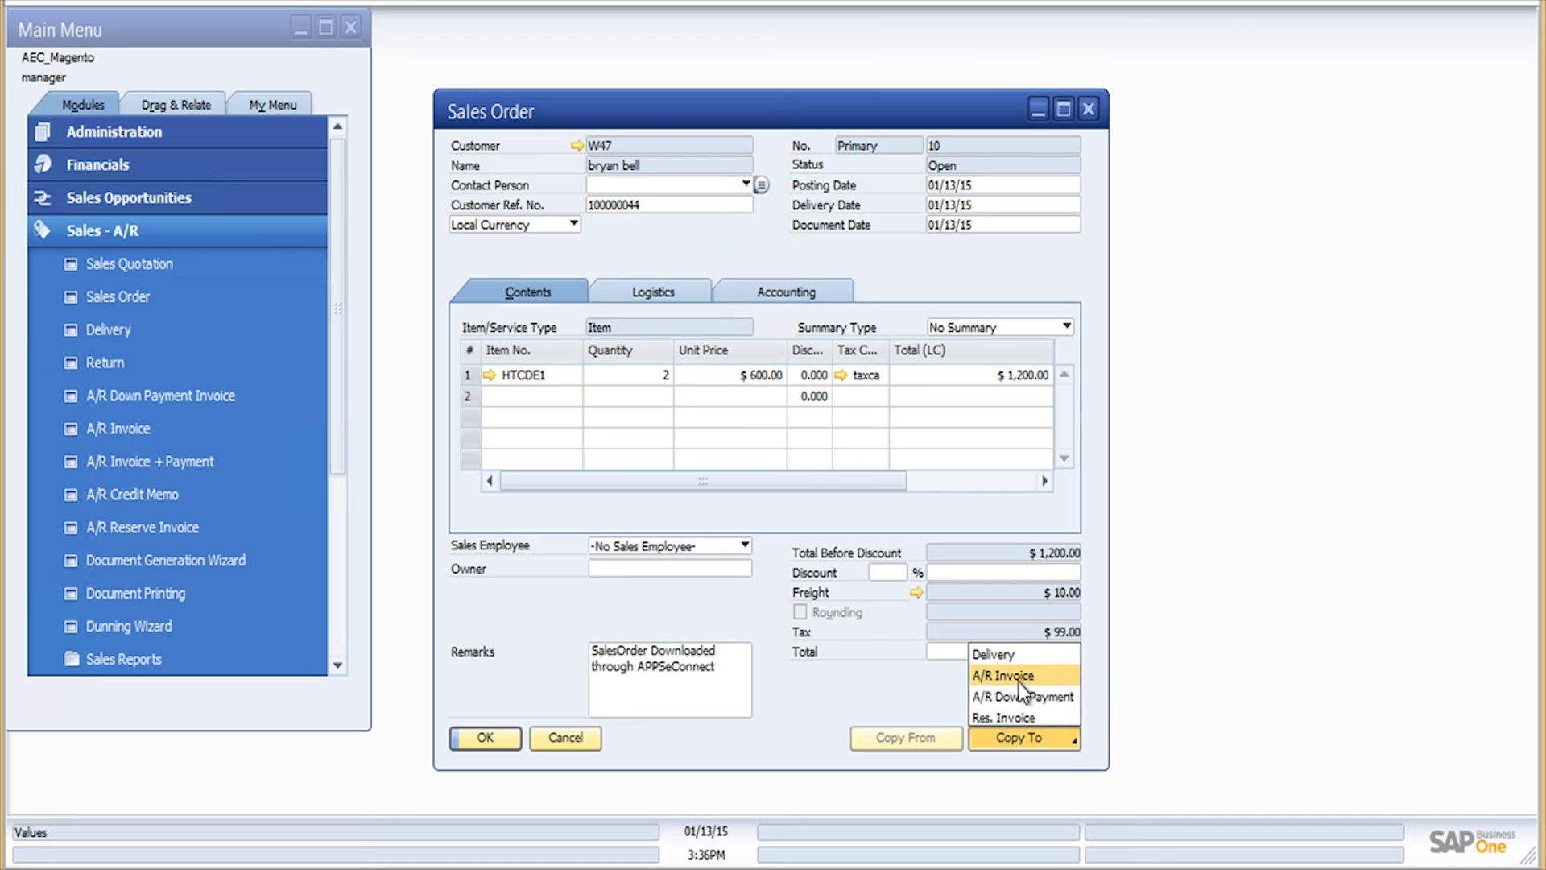
click(1013, 655)
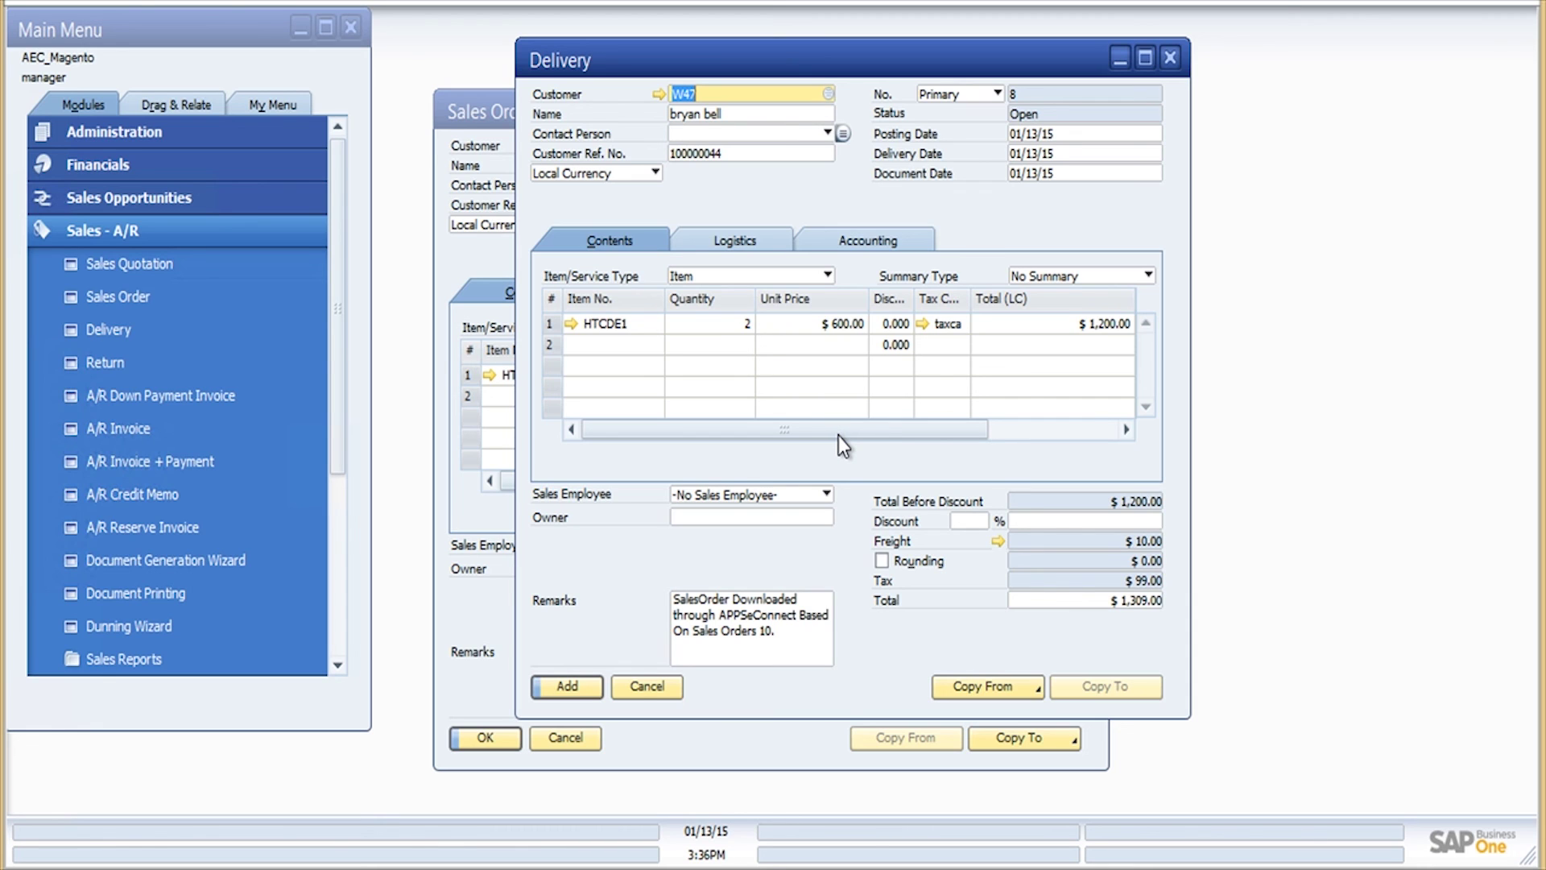
click(567, 681)
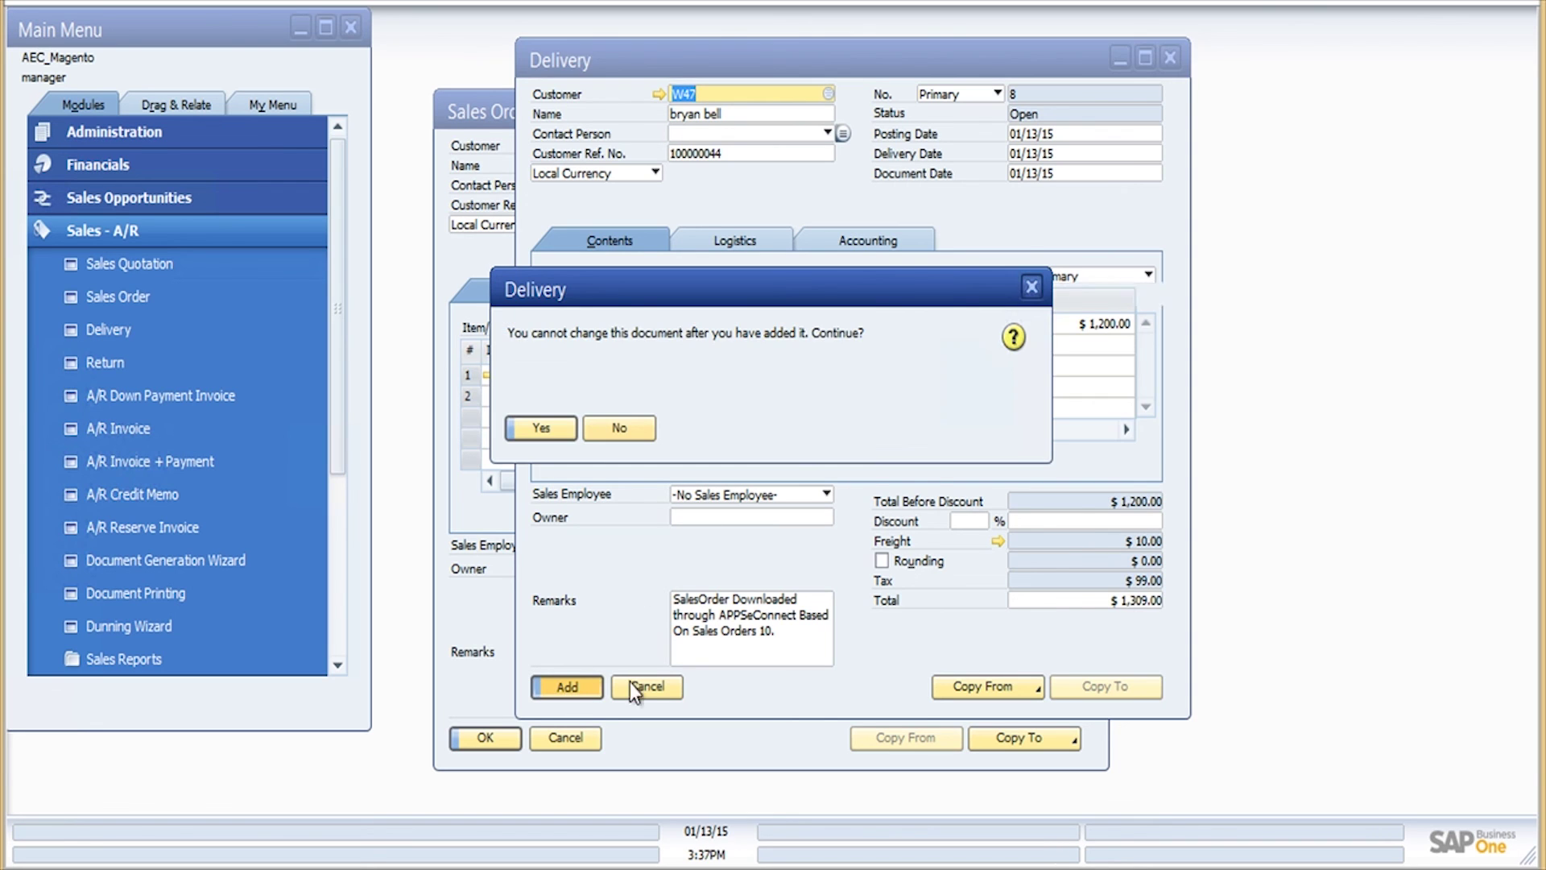
click(556, 431)
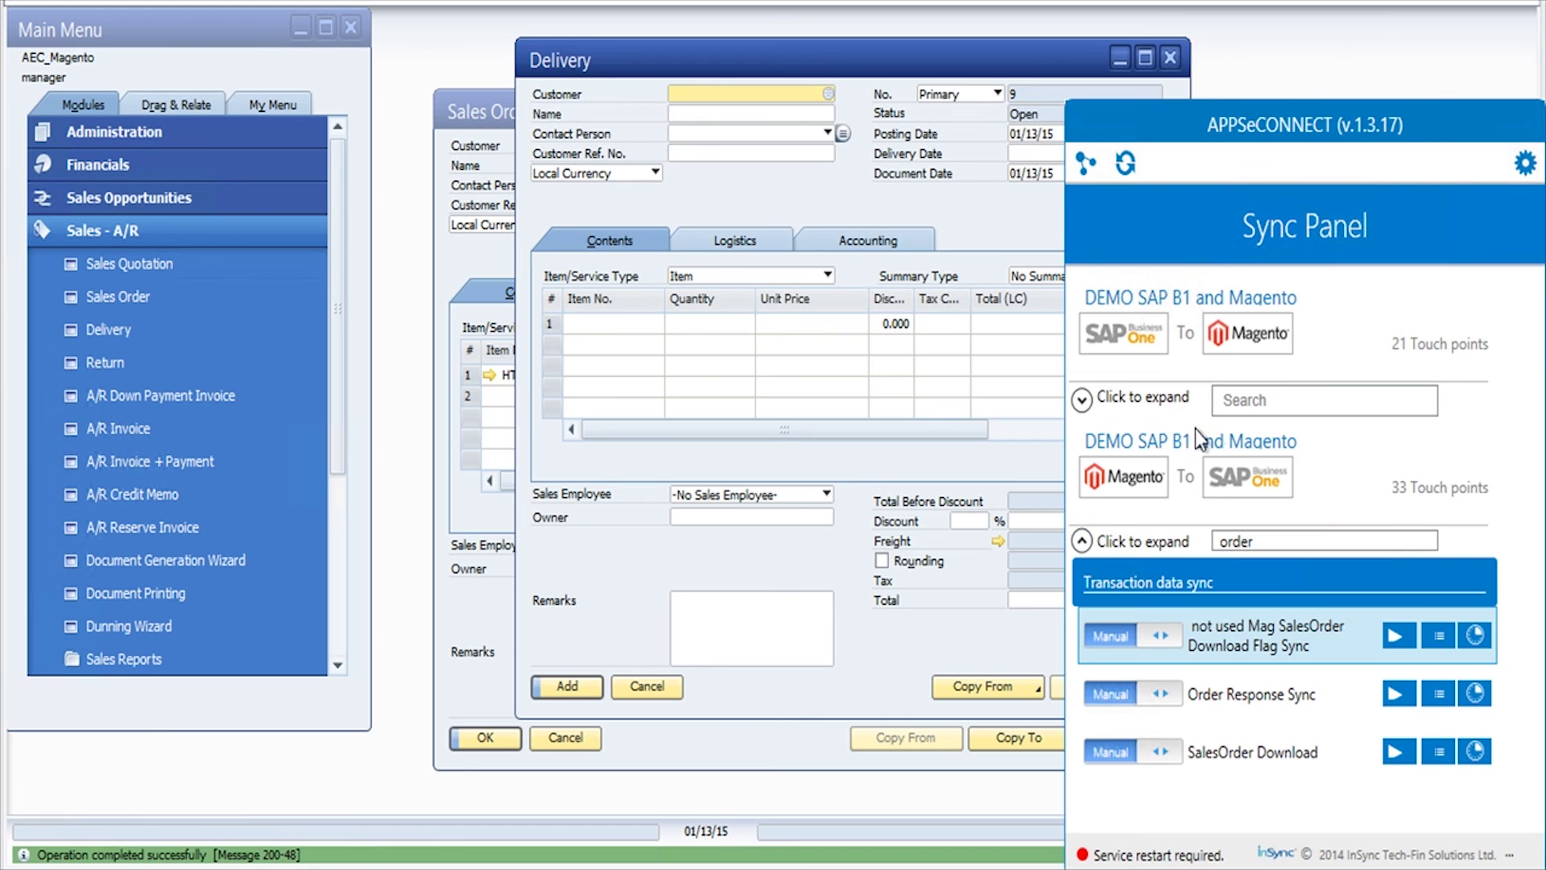
Filter the SAP-to-Magento syncs by 'ship' to show Add Shipment.
click(1243, 403)
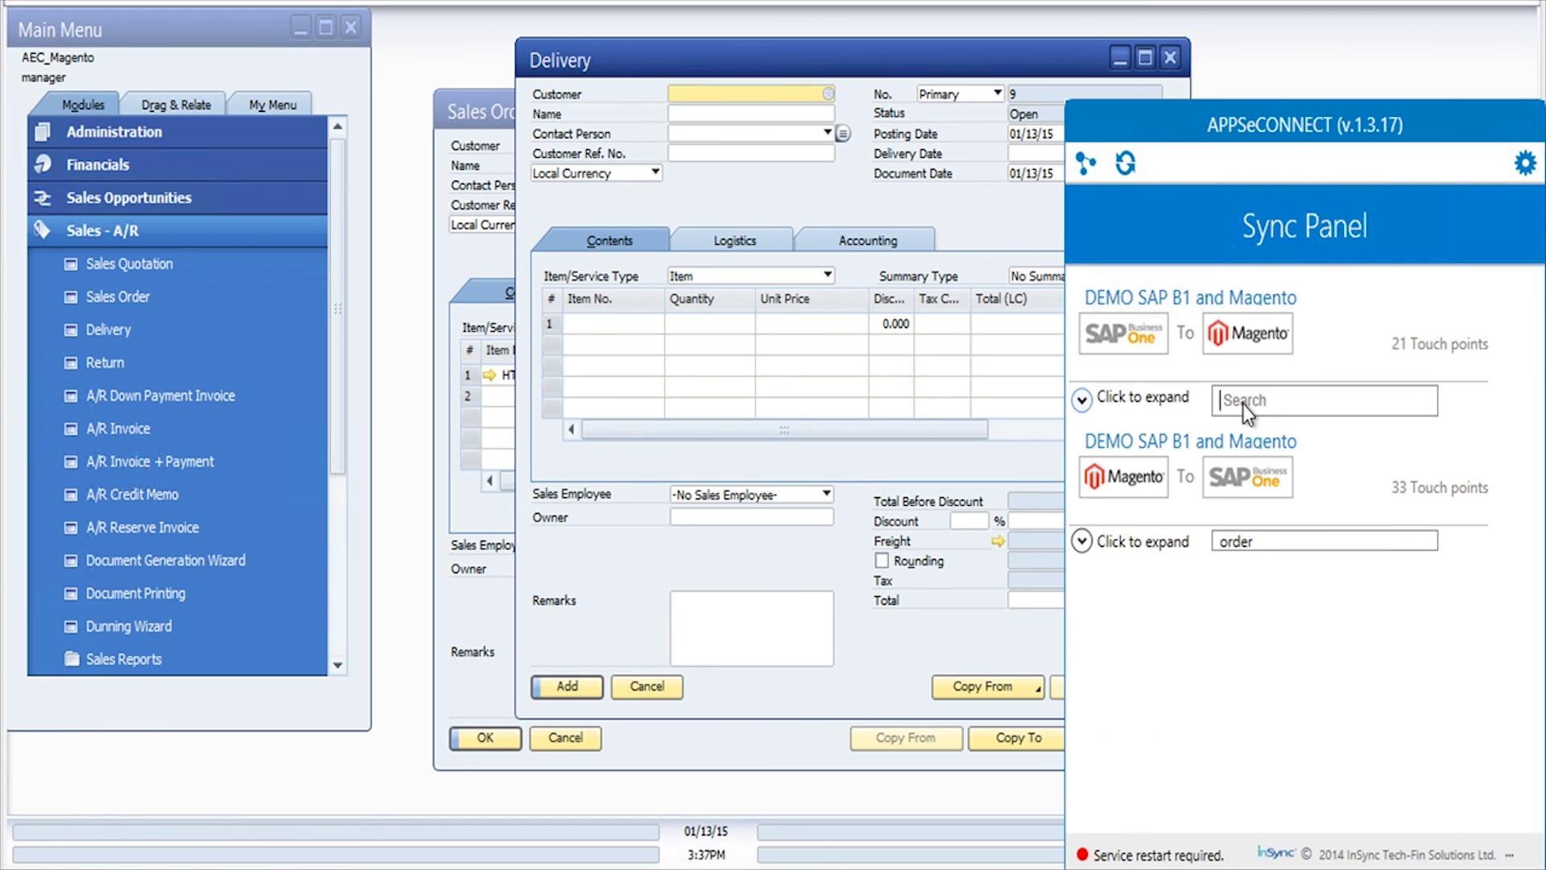
text(ship)
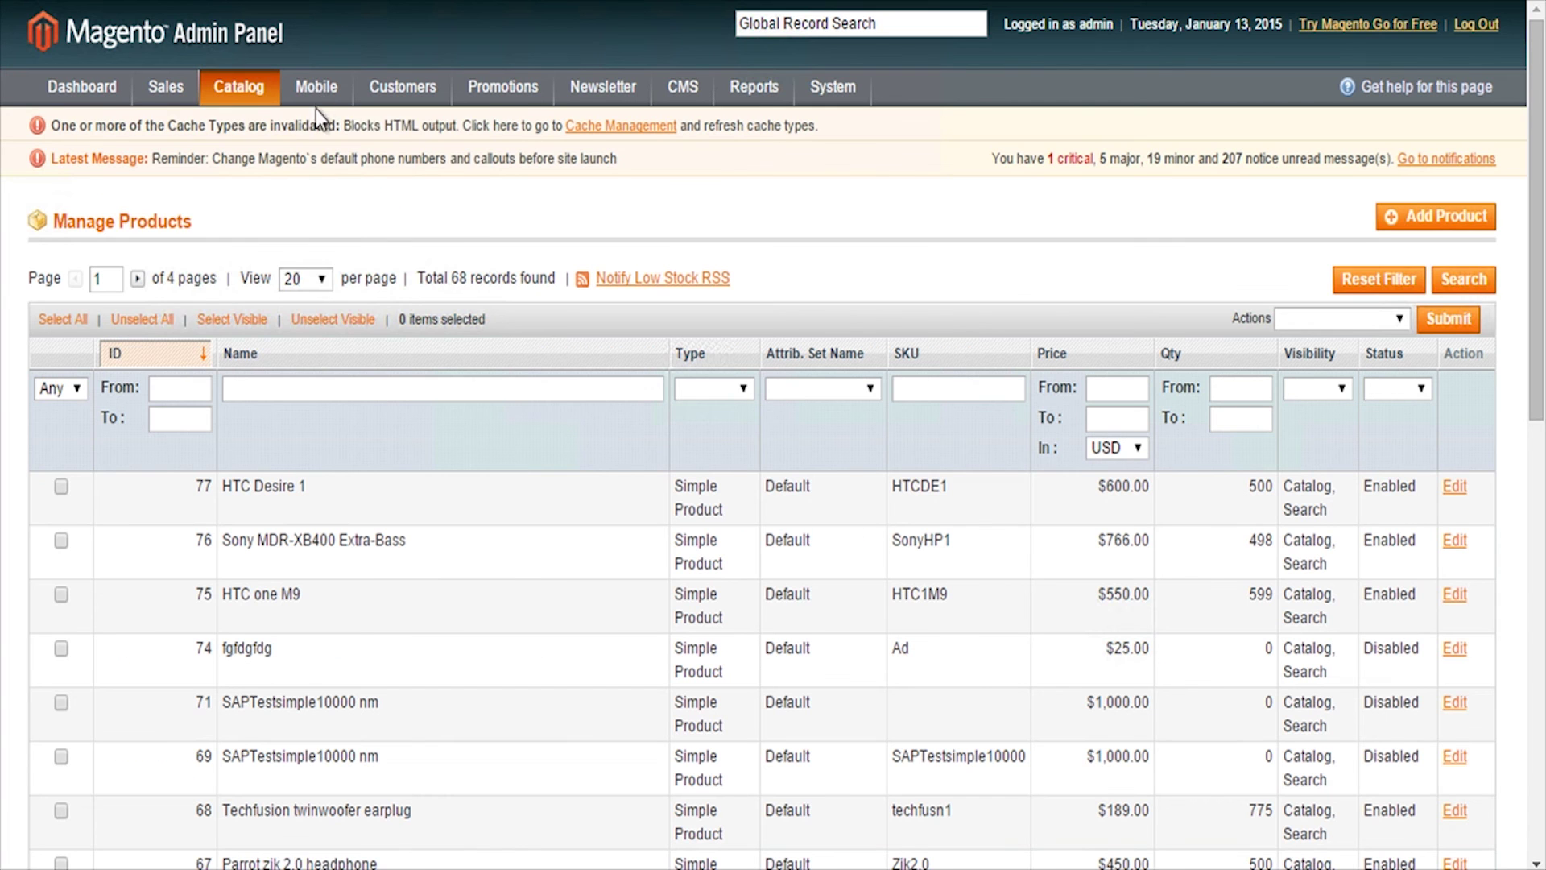
Open Sales > Orders in the Magento Admin Panel.
mouse_move(170, 86)
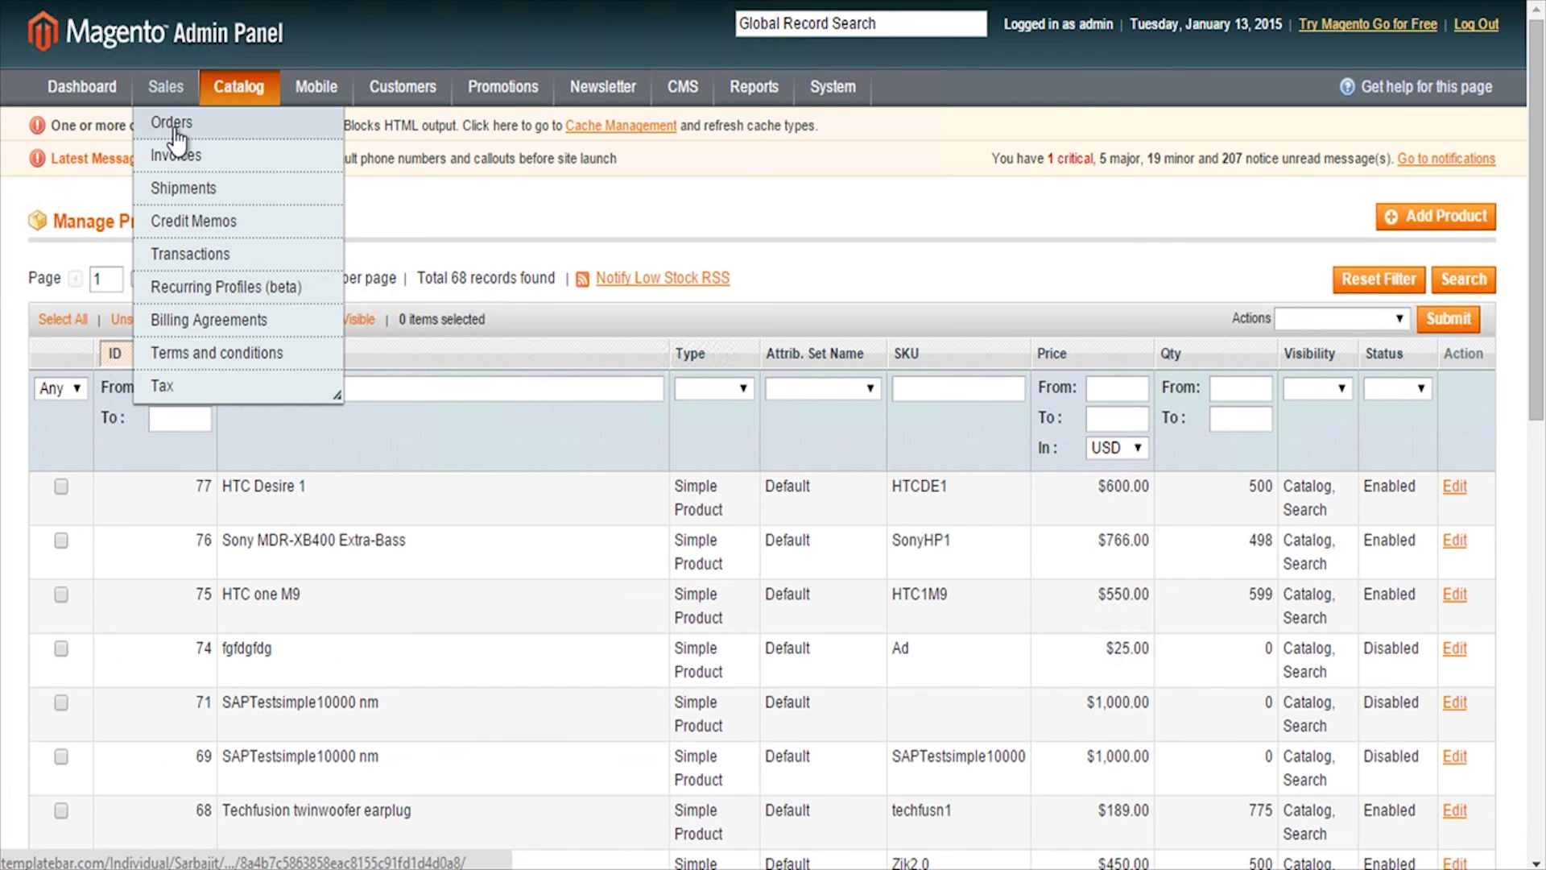
click(174, 128)
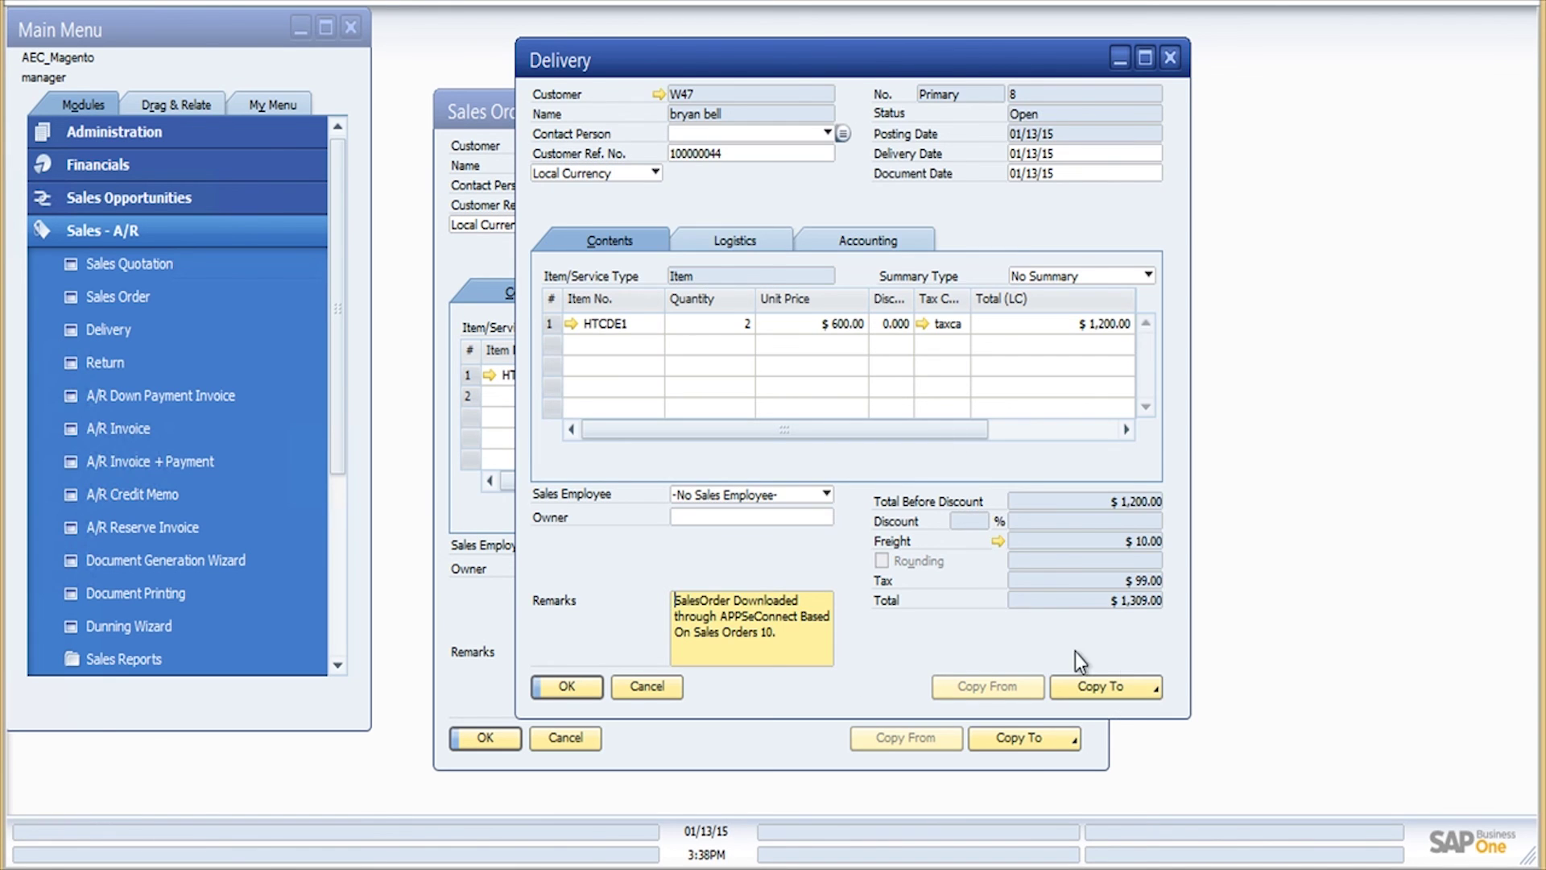
Copy Delivery 8 into a new $1,309.00 A/R Invoice and add it.
click(1136, 688)
click(1085, 733)
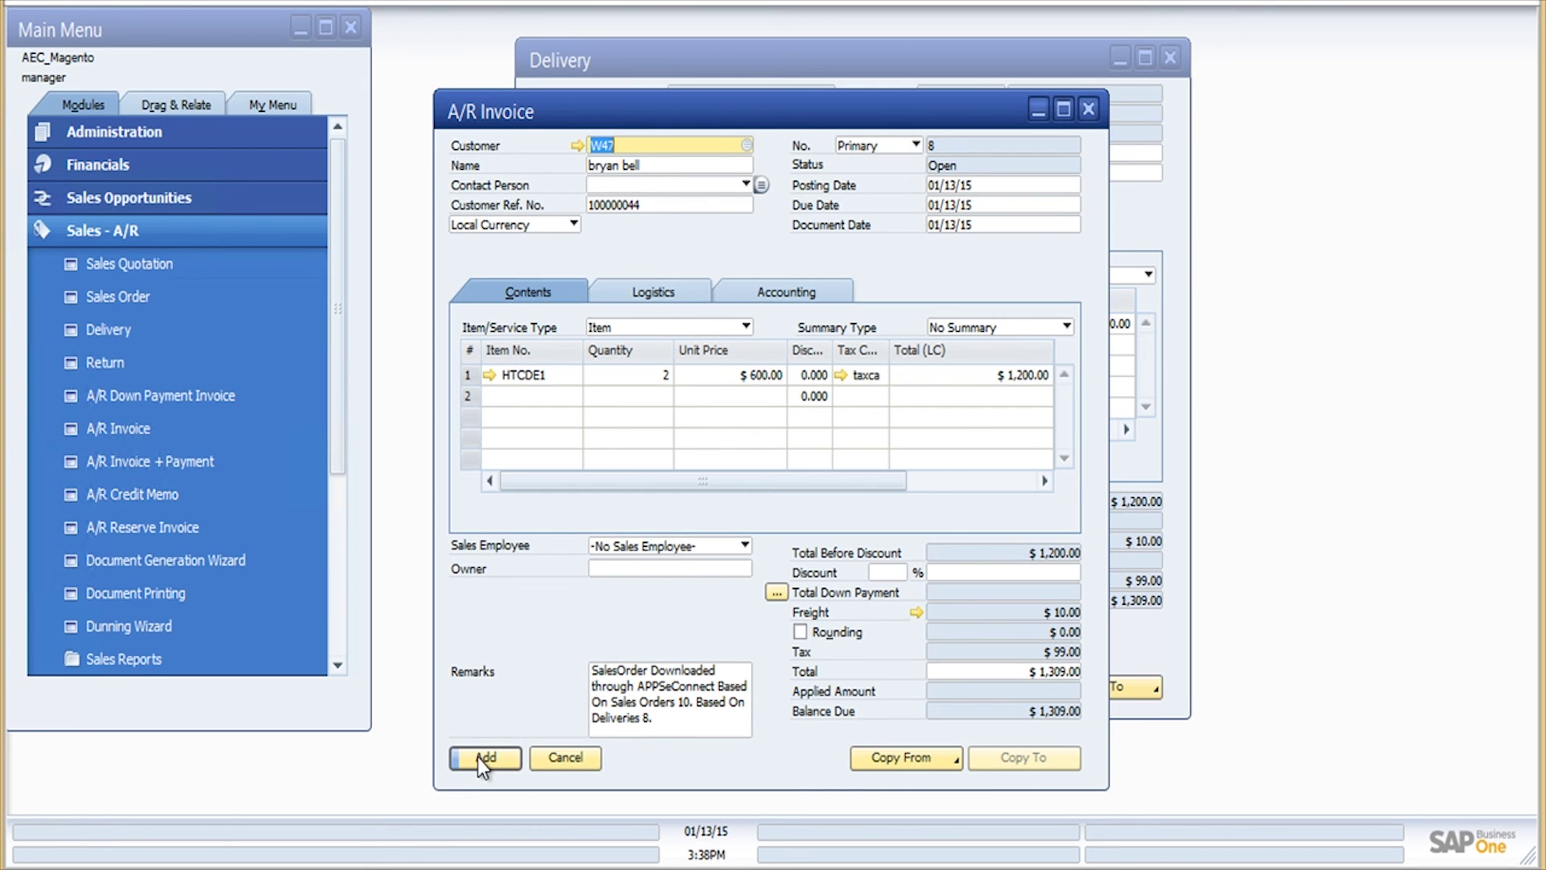
click(475, 757)
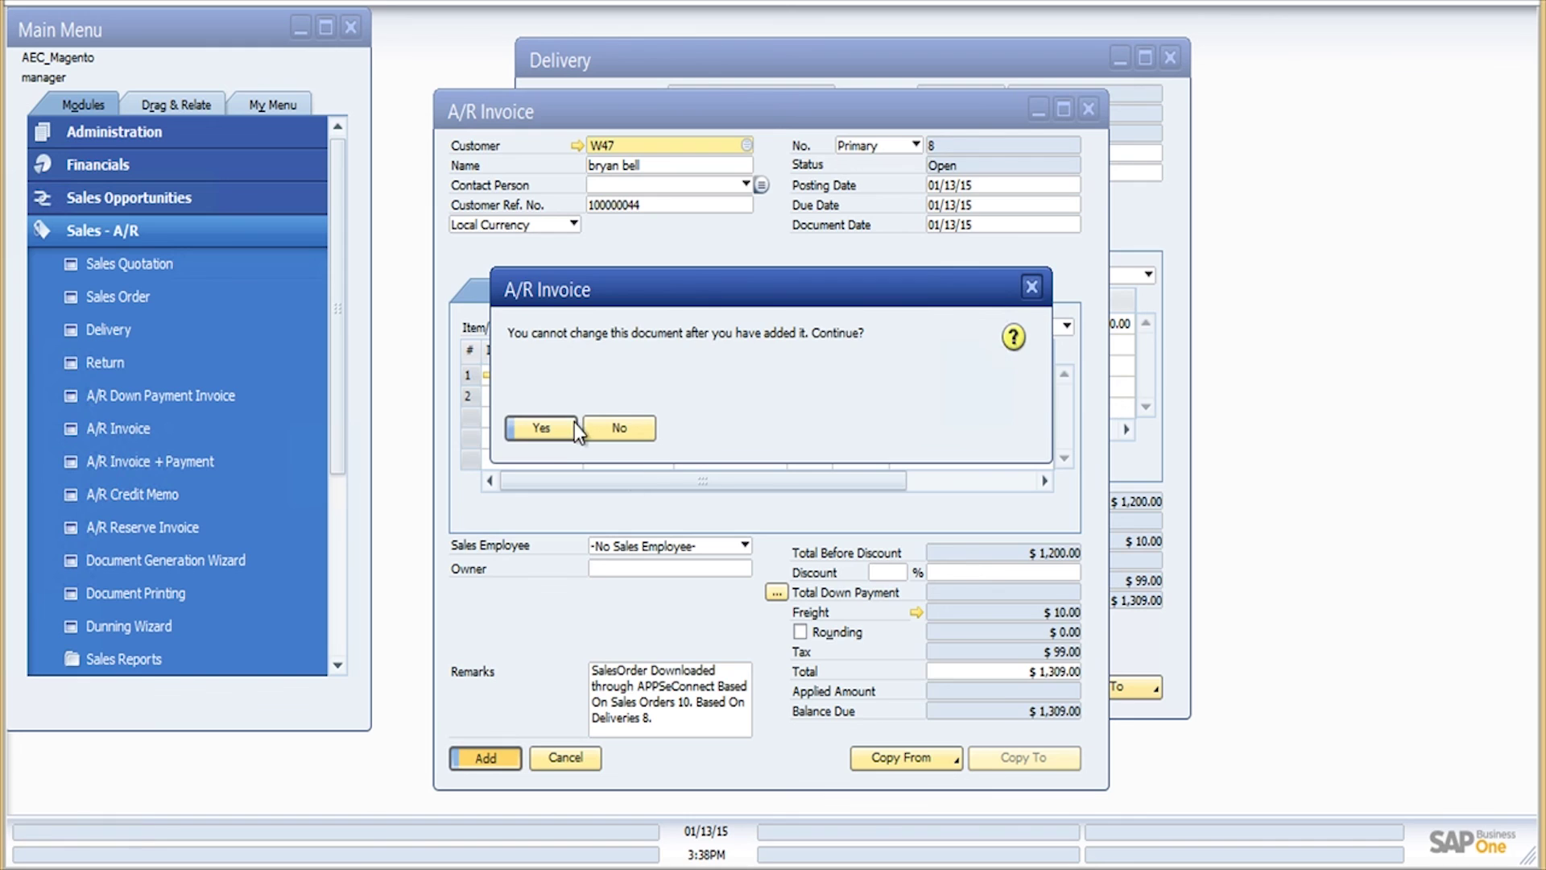
click(550, 423)
key(alt+Tab)
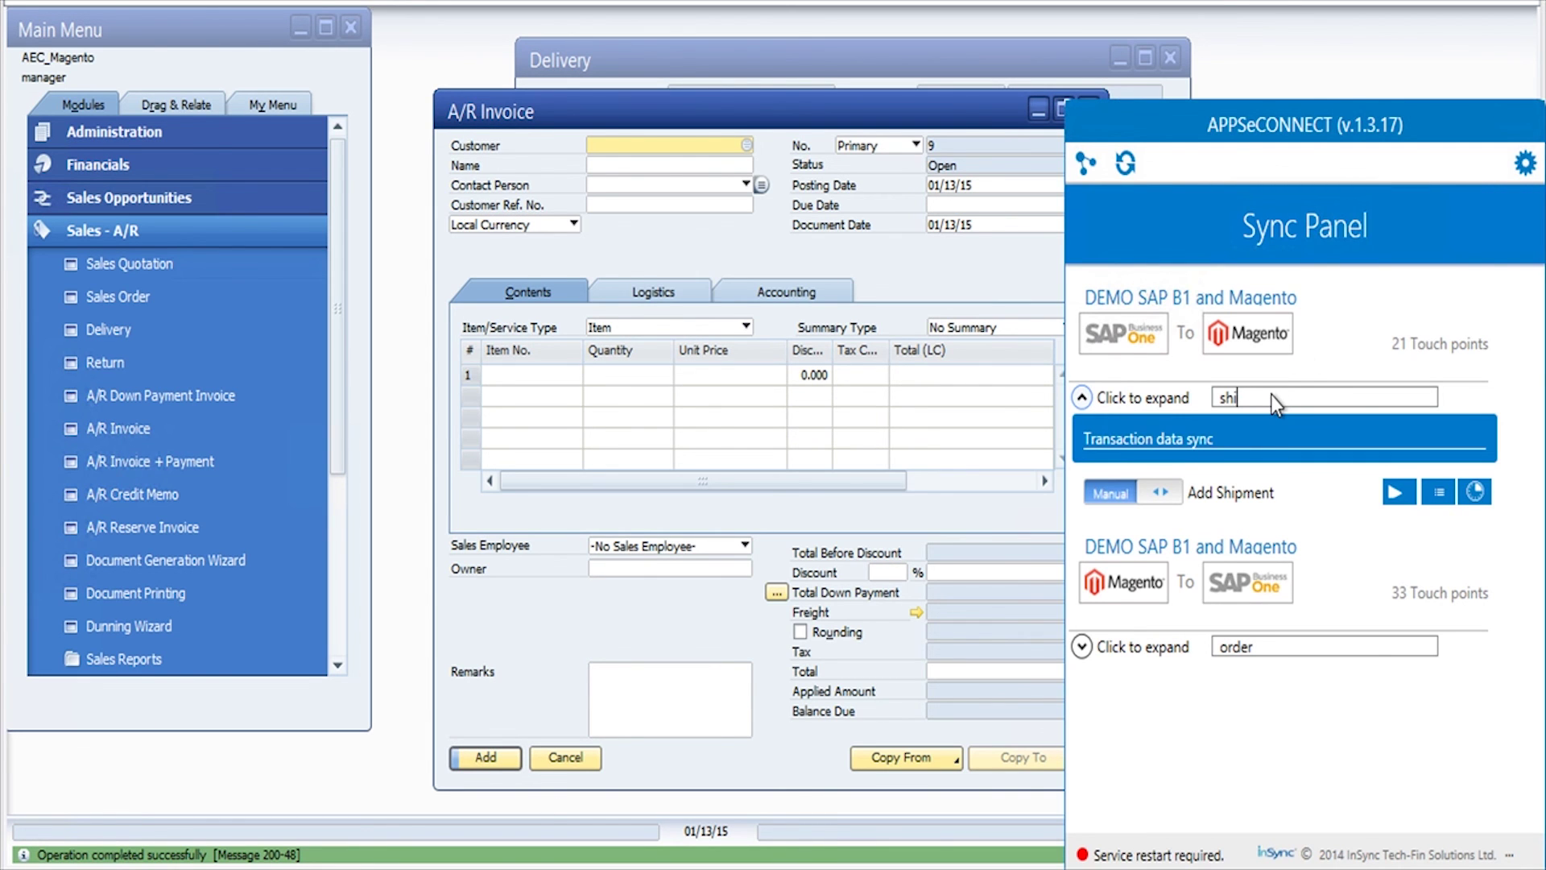
Replace the Sync Panel search with 'invoice' to list the Upload New Invoices sync.
key(BackSpace)
key(BackSpace)
key(BackSpace)
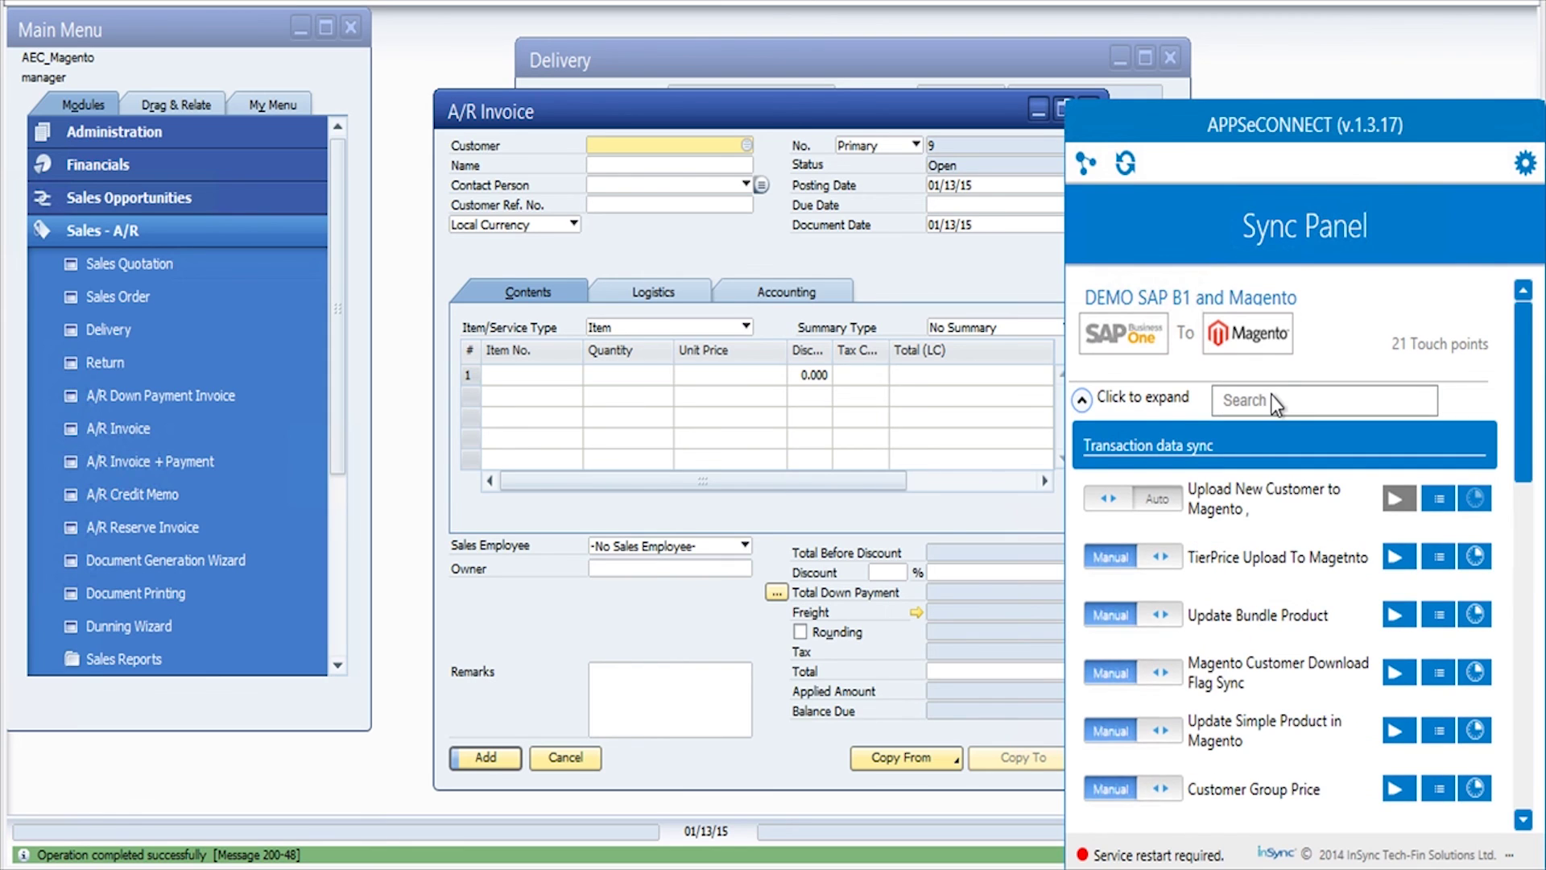
text(invoice)
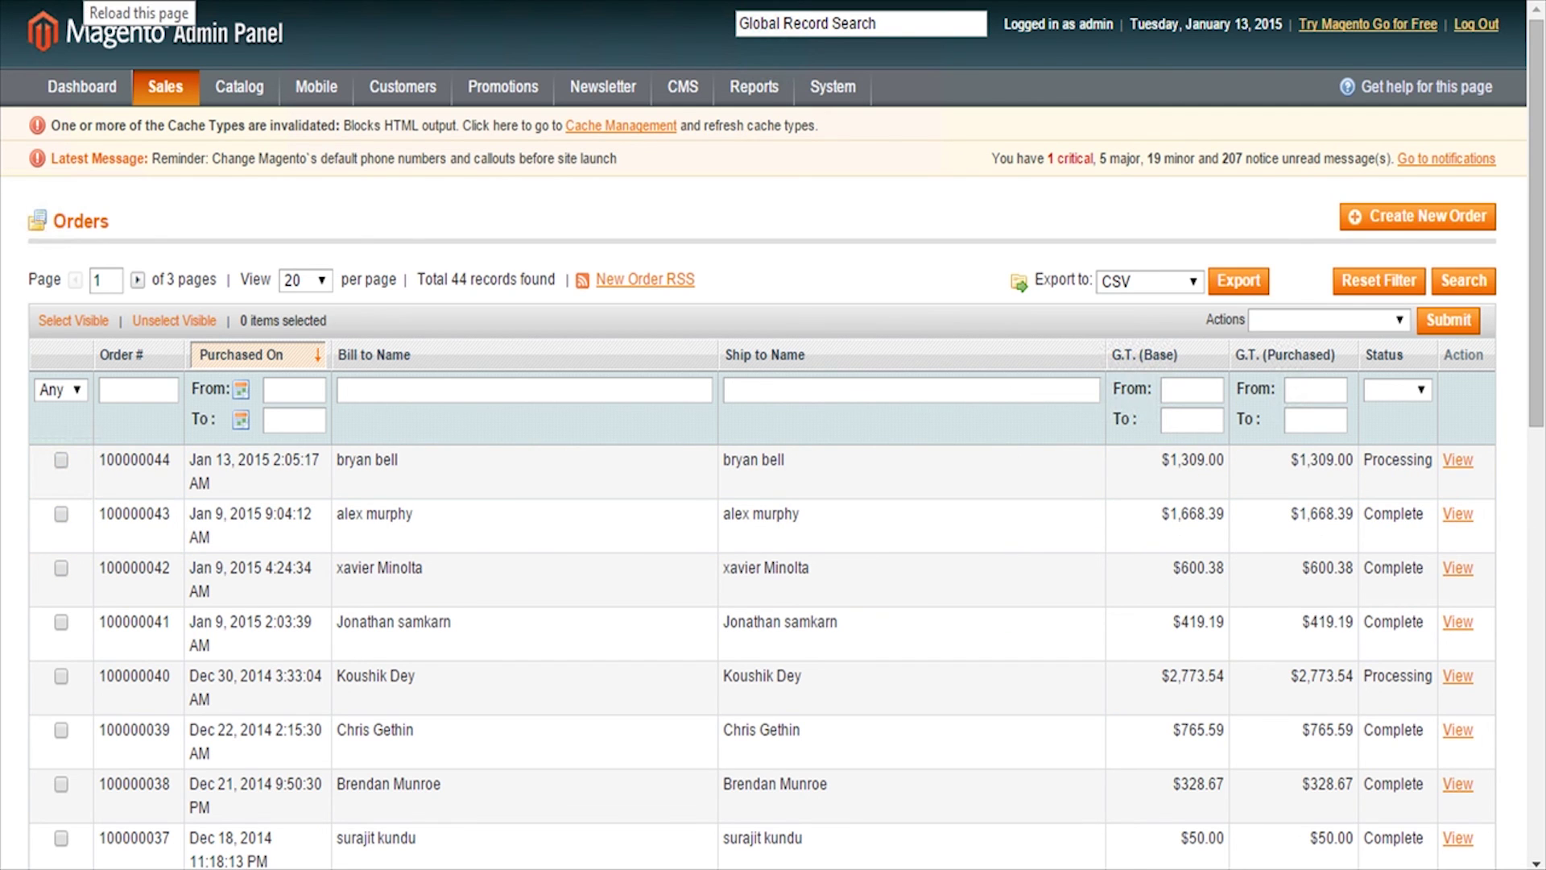
Reload the Magento Orders page and check that the $1,309.00 order shows Complete.
click(81, 1)
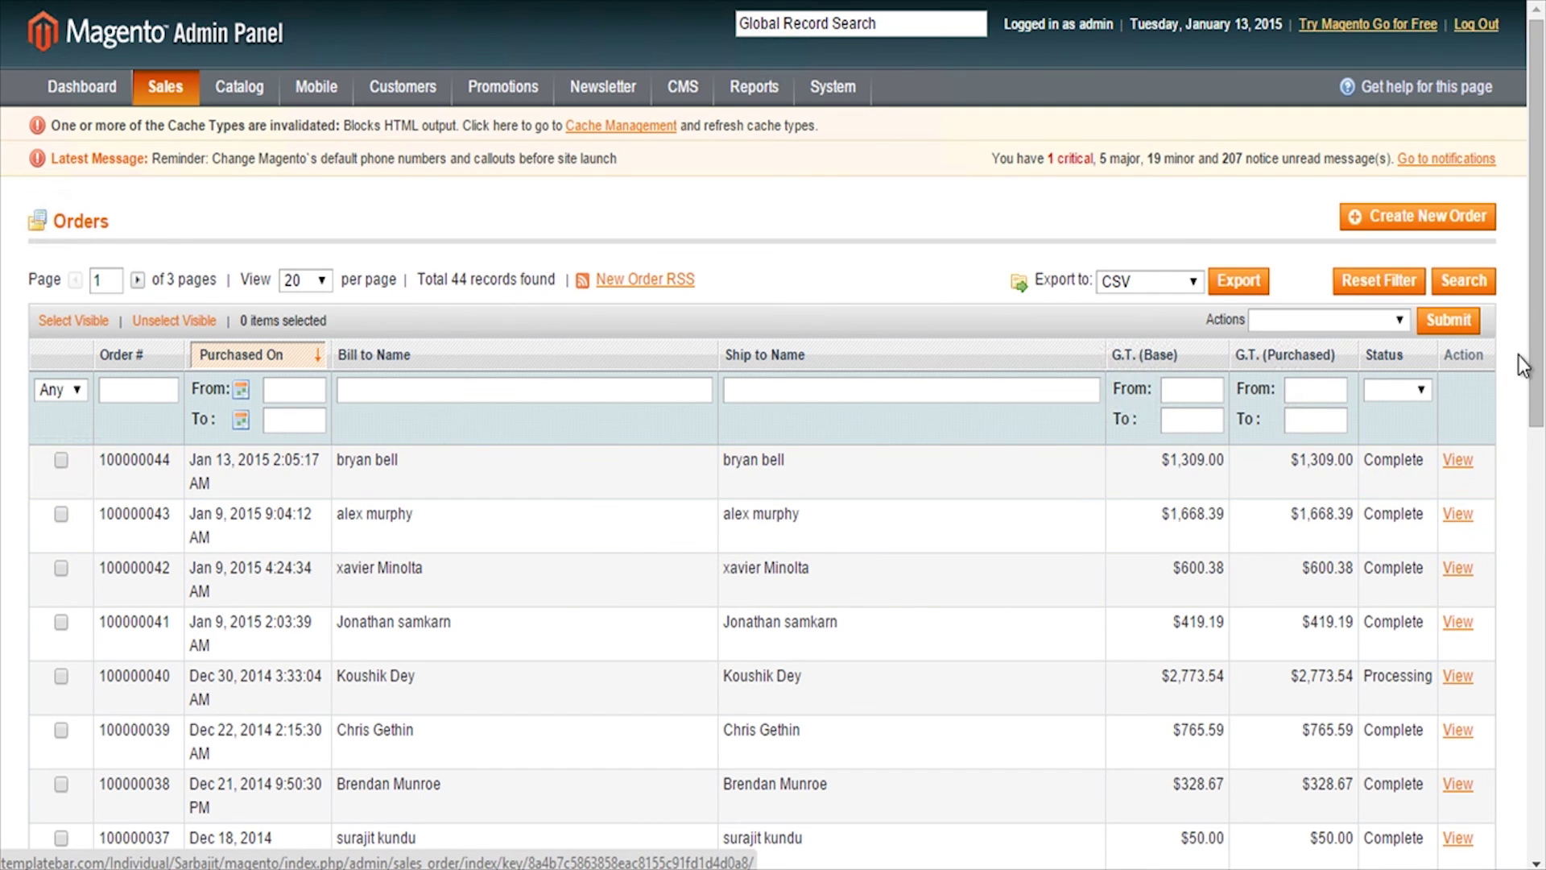
drag(1535, 374, 1534, 387)
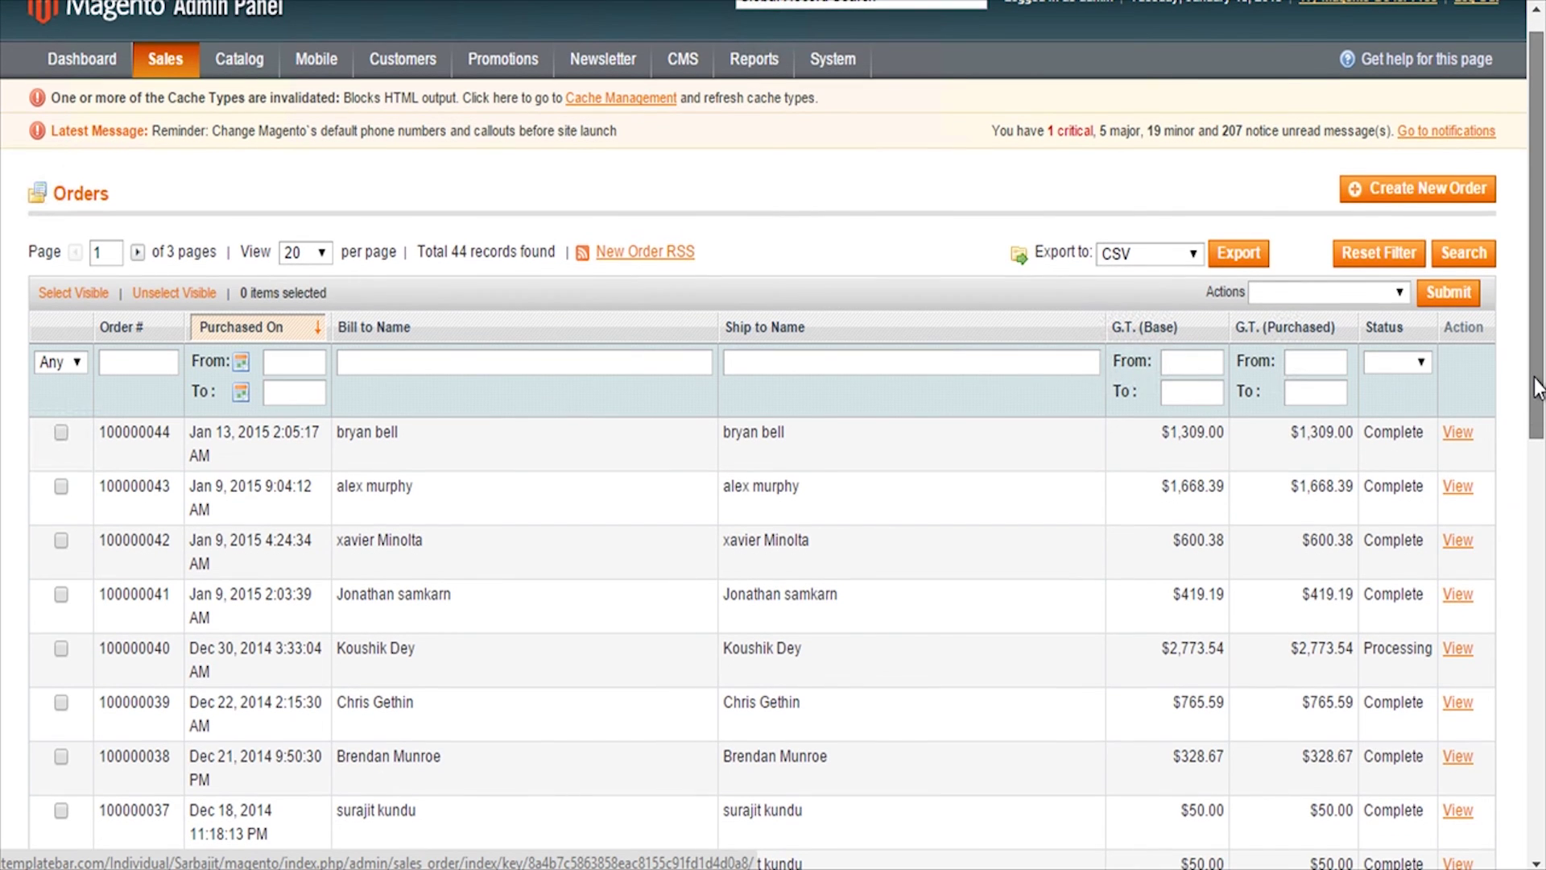